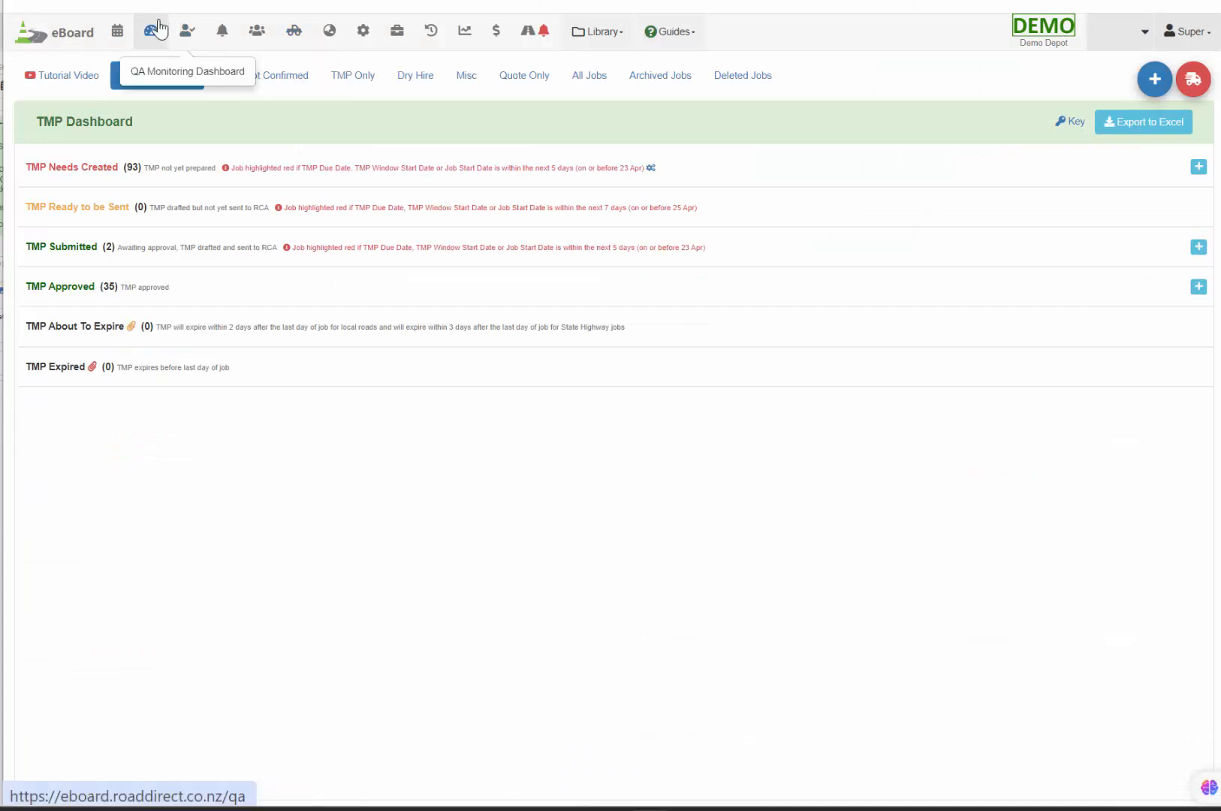
Step: Mark Thursday 18/04/2024's Northpower job as Job Completely Finished and Confirmed - Ready to Invoice from the calendar
left_click(118, 33)
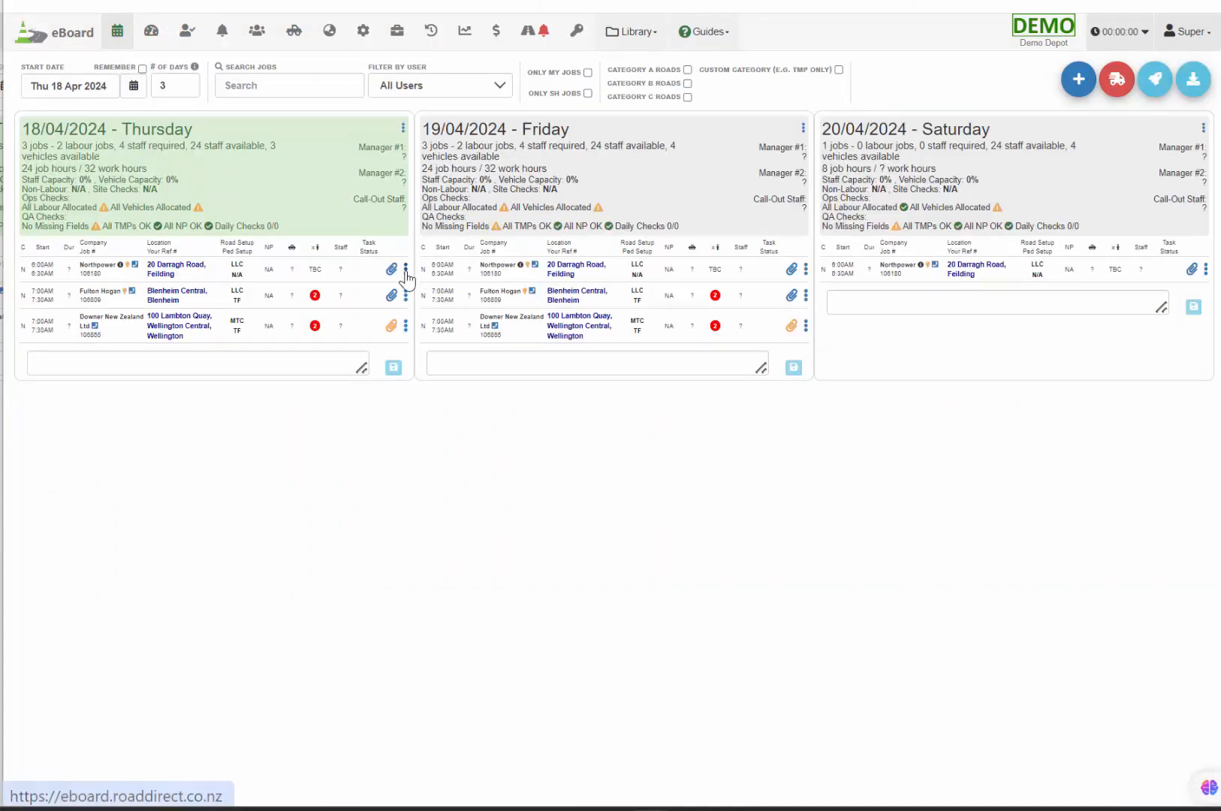
left_click(405, 268)
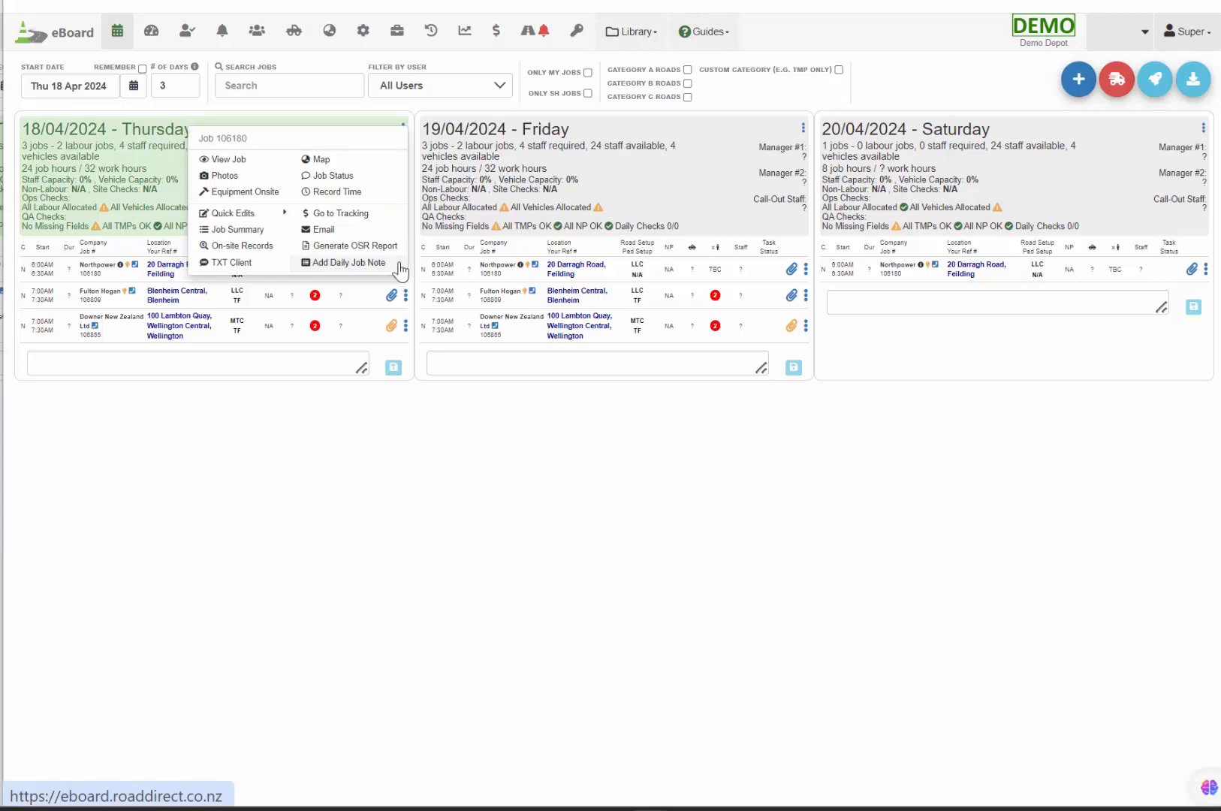
left_click(358, 179)
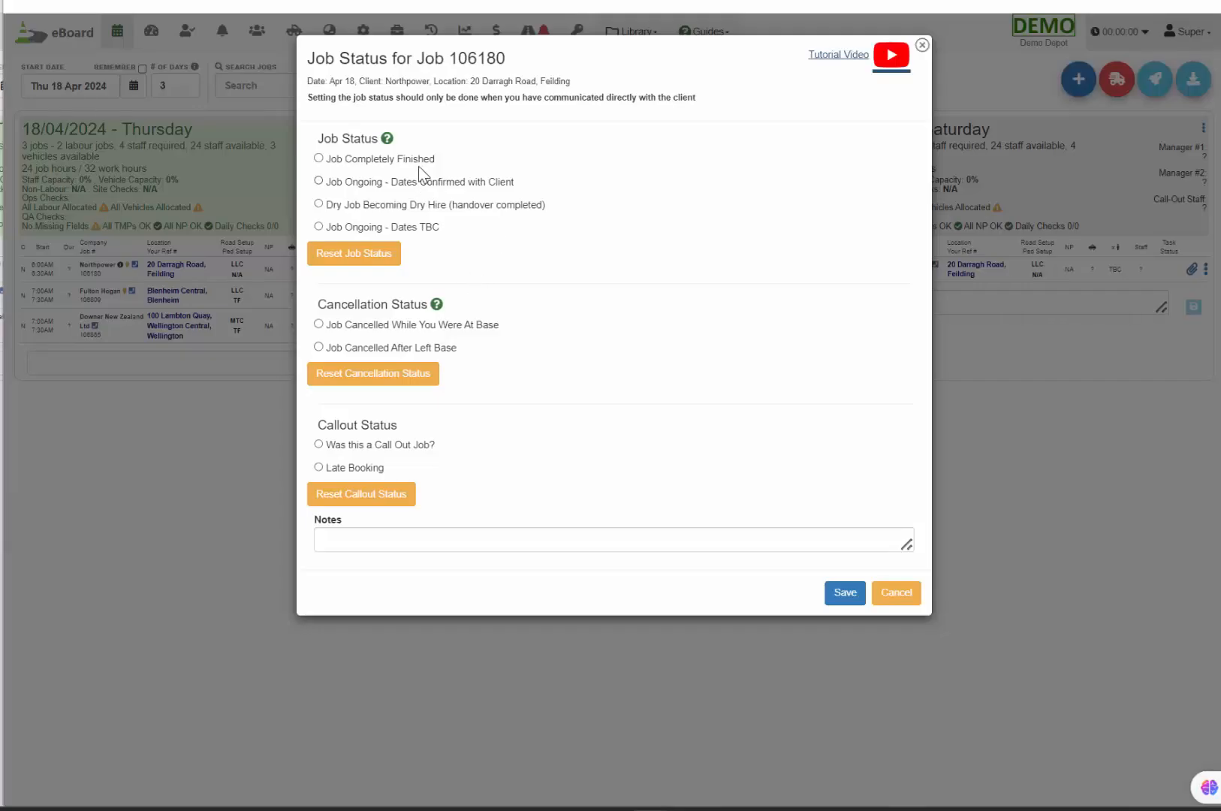
left_click(418, 169)
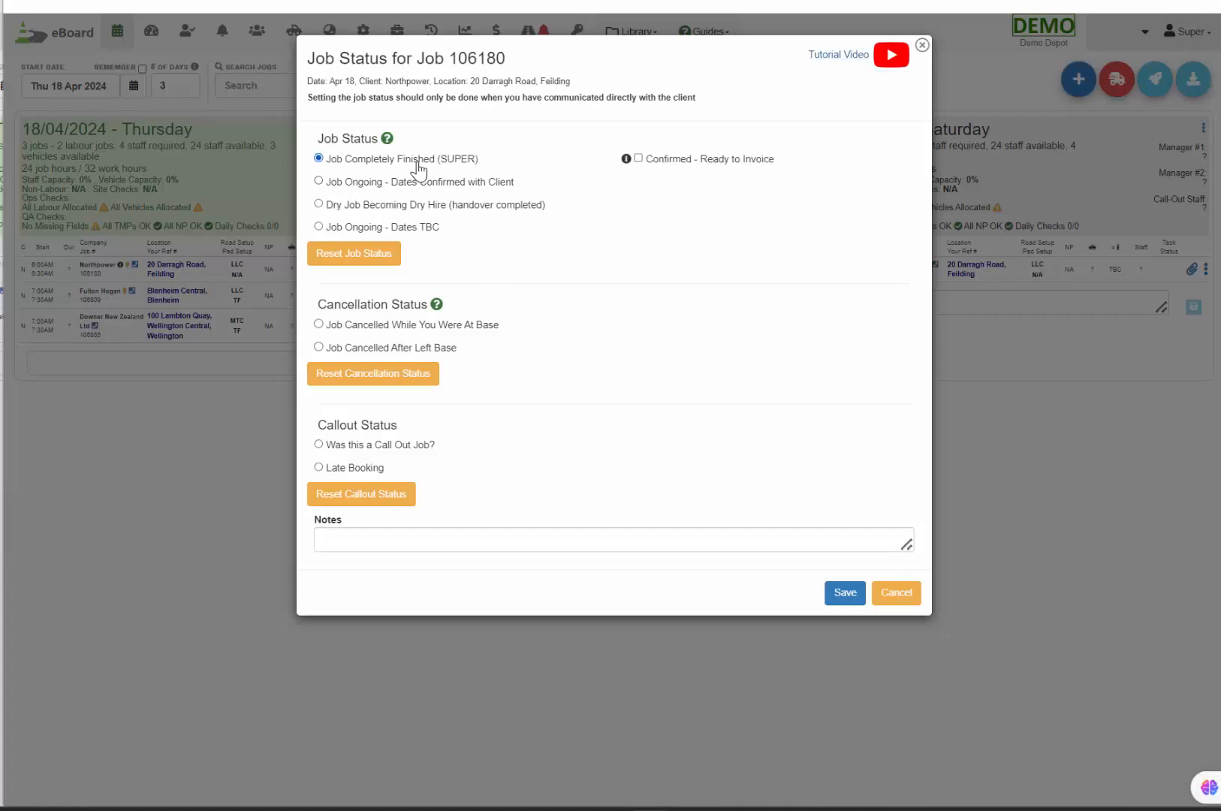
left_click(698, 160)
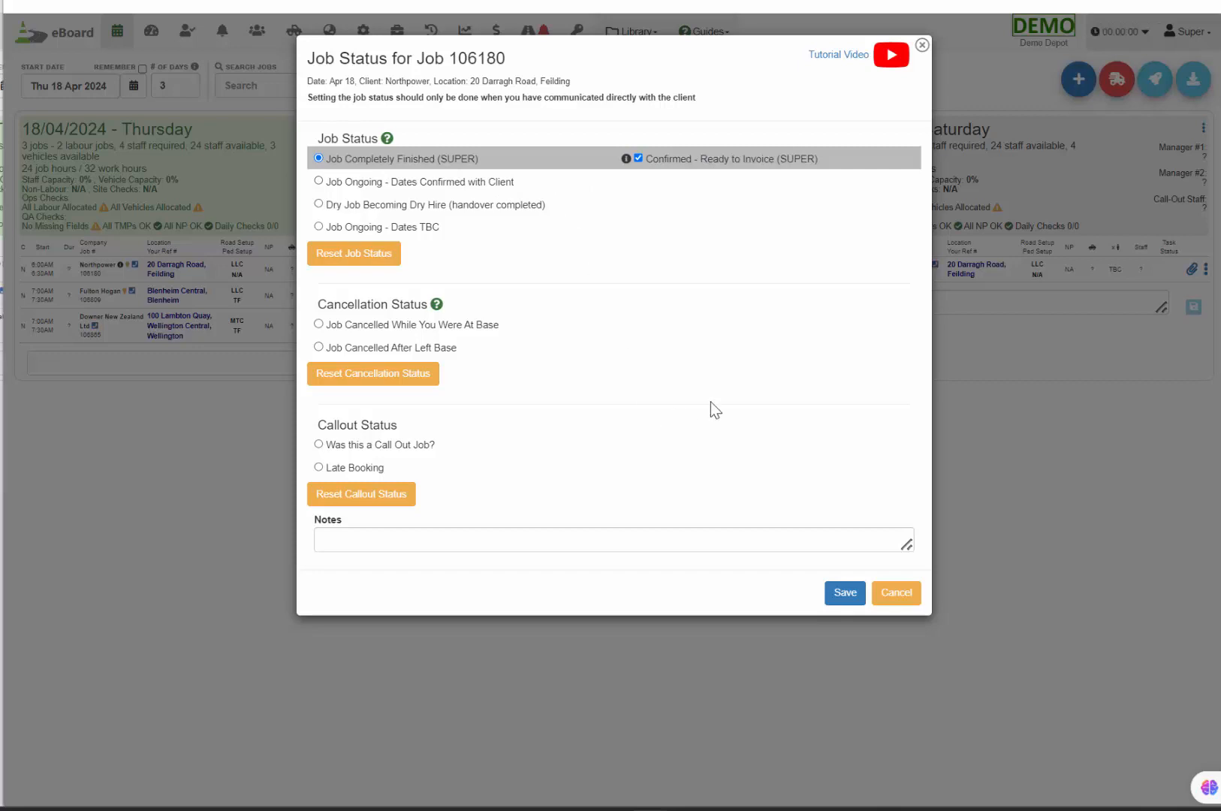
left_click(922, 45)
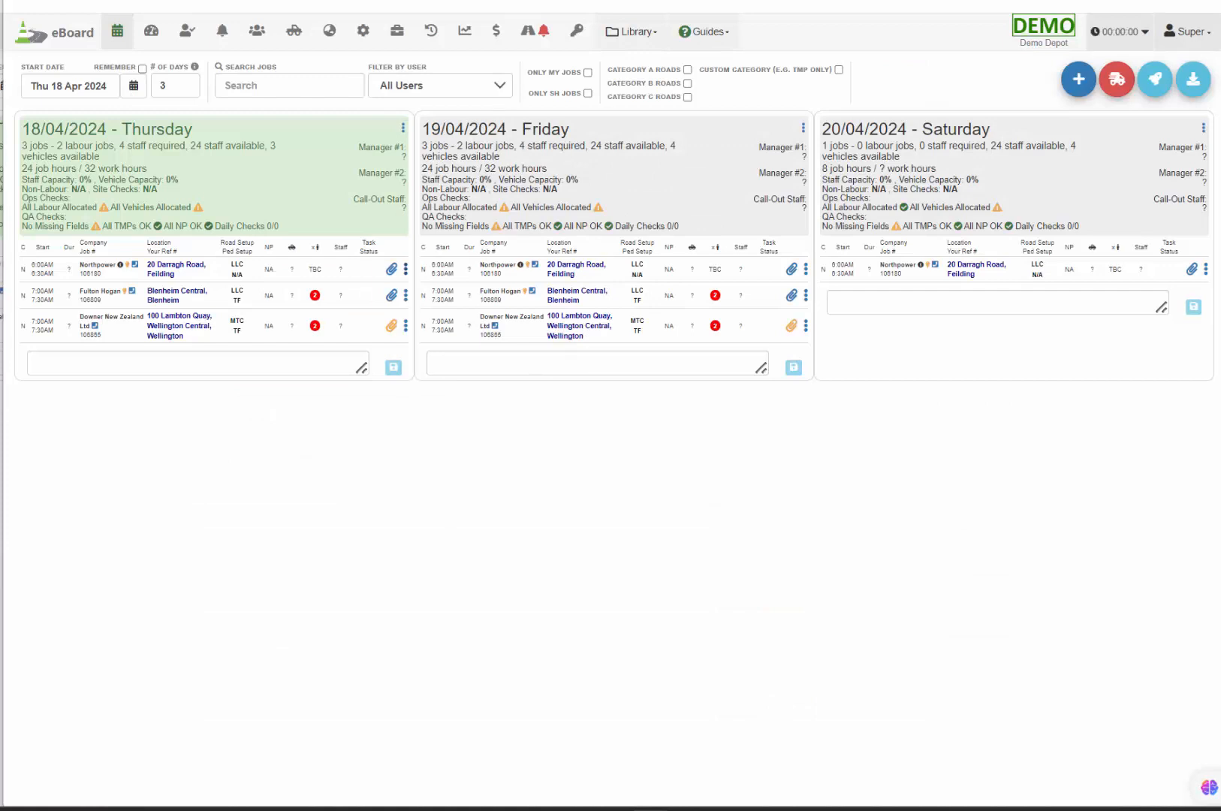
Step: Switch to Road Direct Tracking and look through the dates confirmed jobs and the jobs ready to be invoiced
left_click(676, 1)
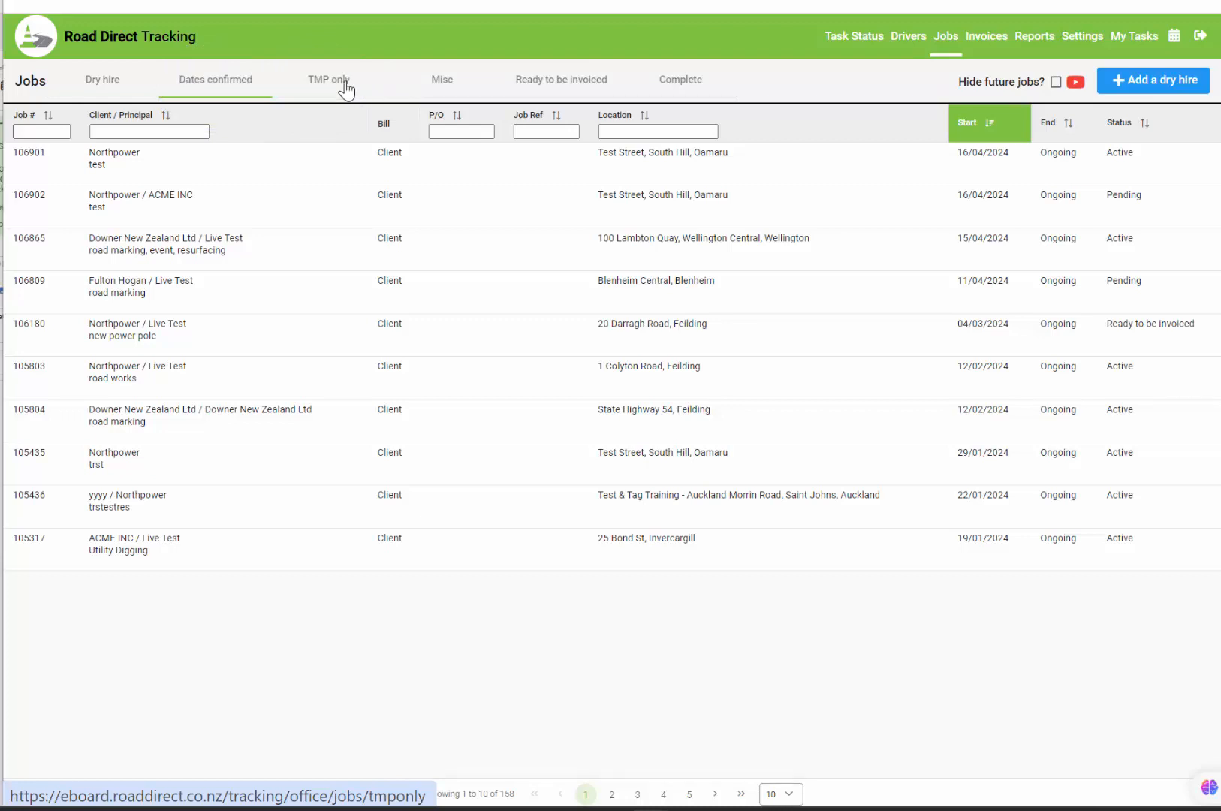
left_click(239, 85)
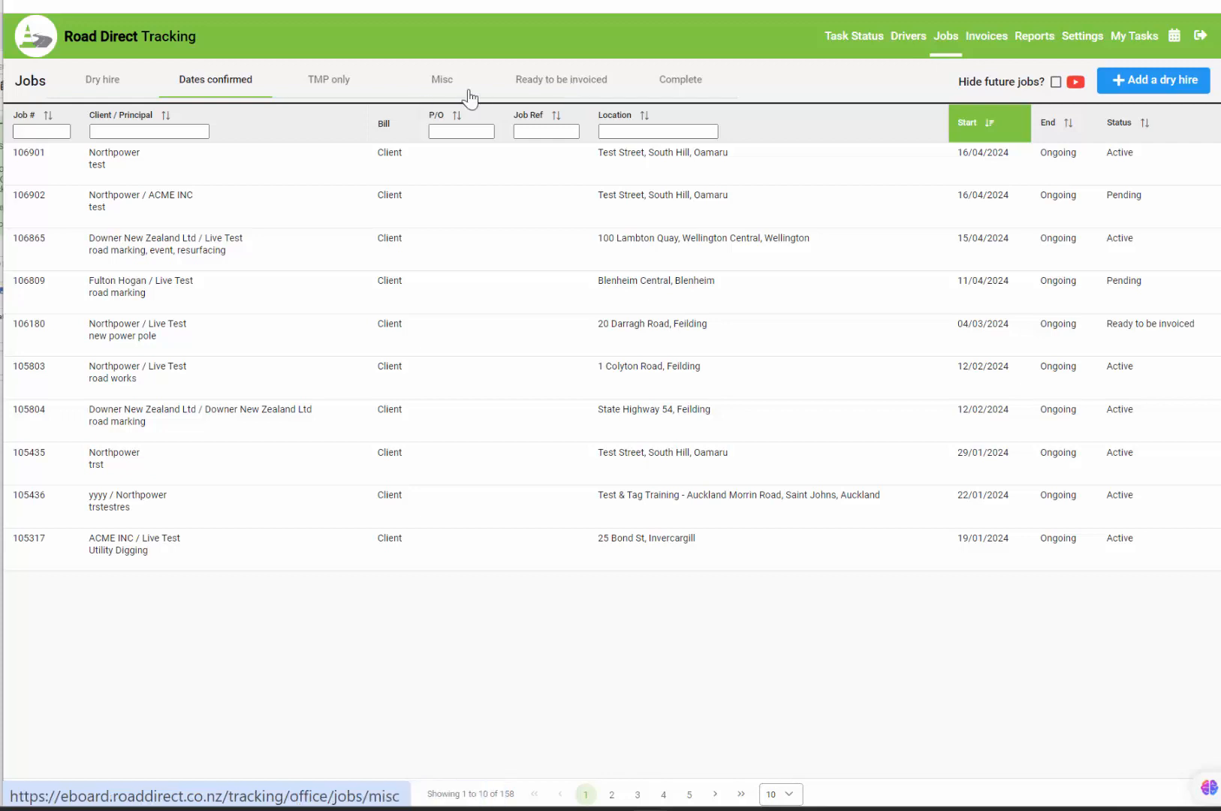
left_click(552, 92)
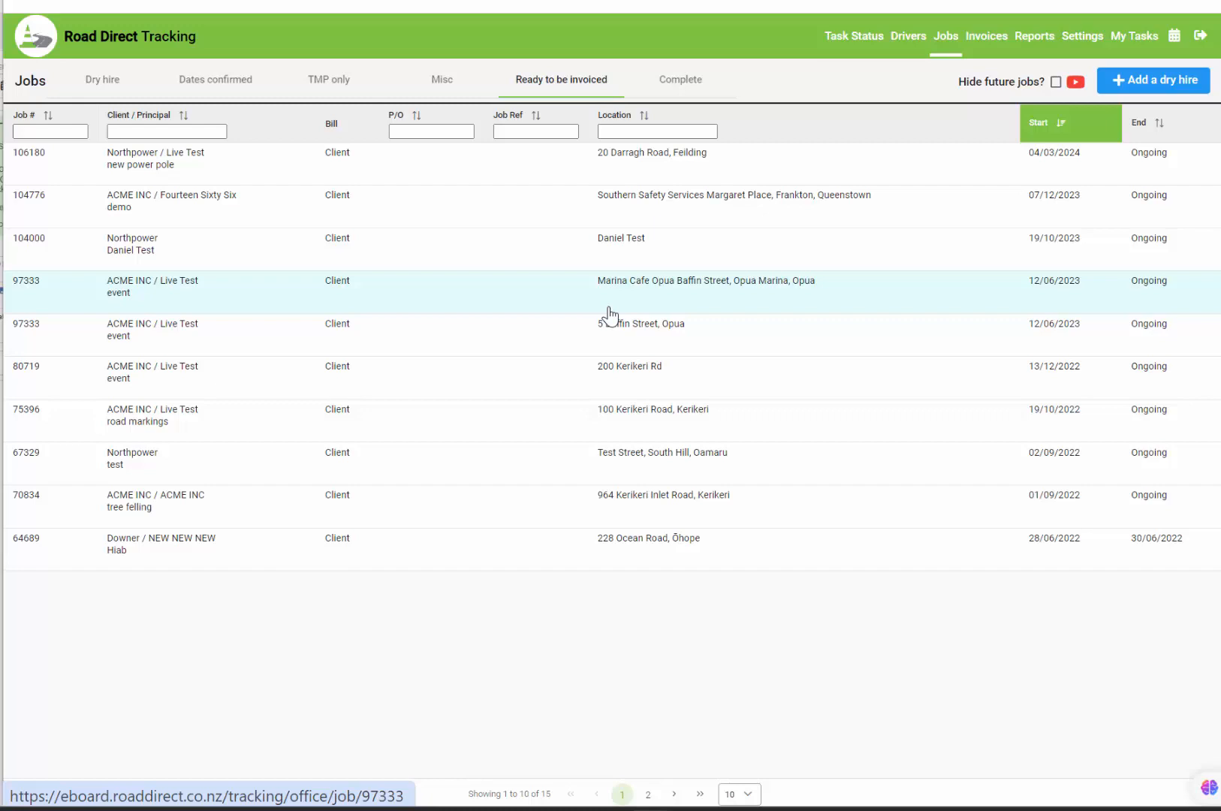
Step: Try hiding future jobs in the list of jobs ready to be invoiced
left_click(144, 130)
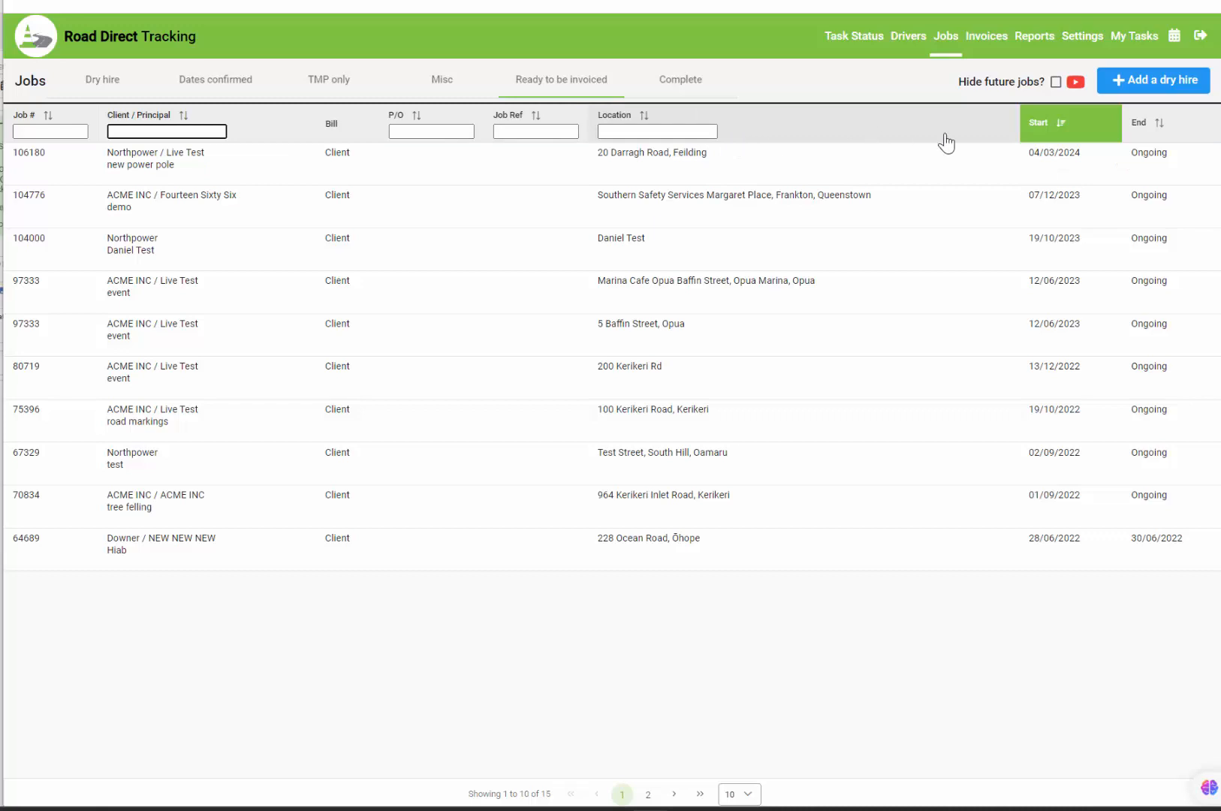
left_click(1055, 83)
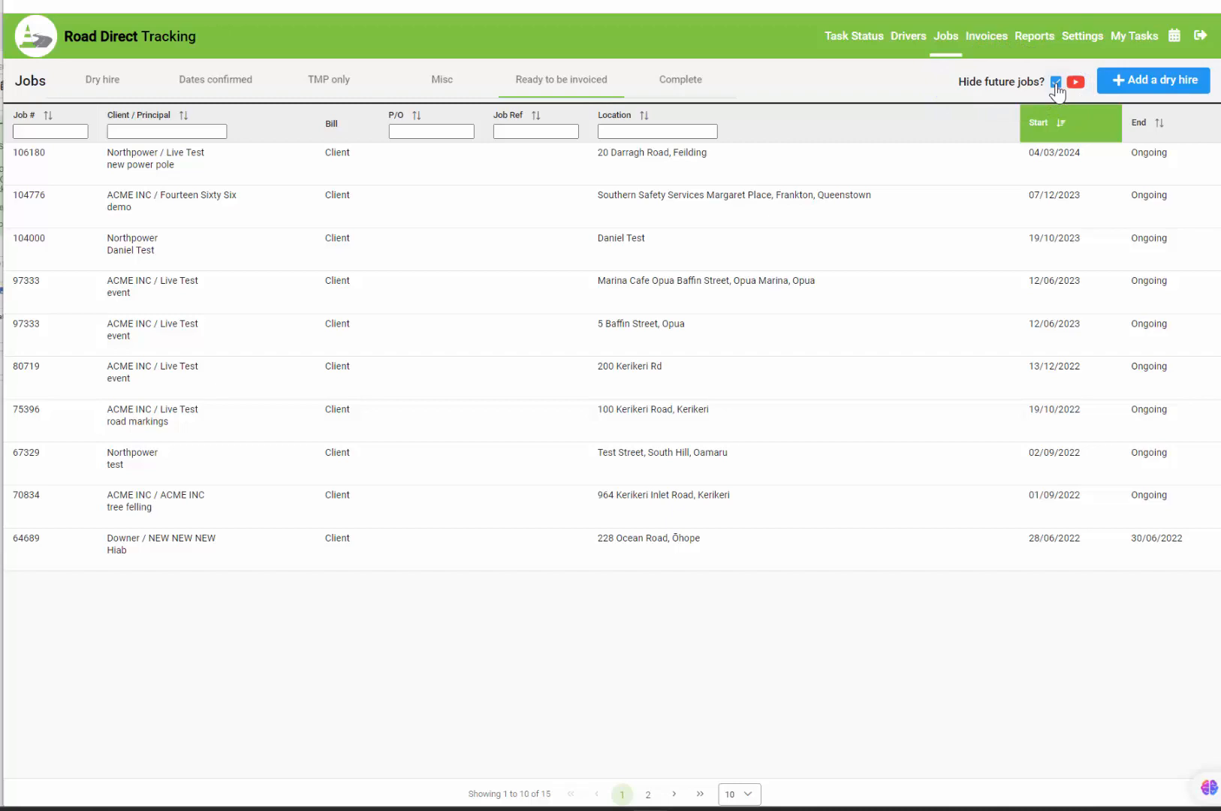
left_click(1056, 83)
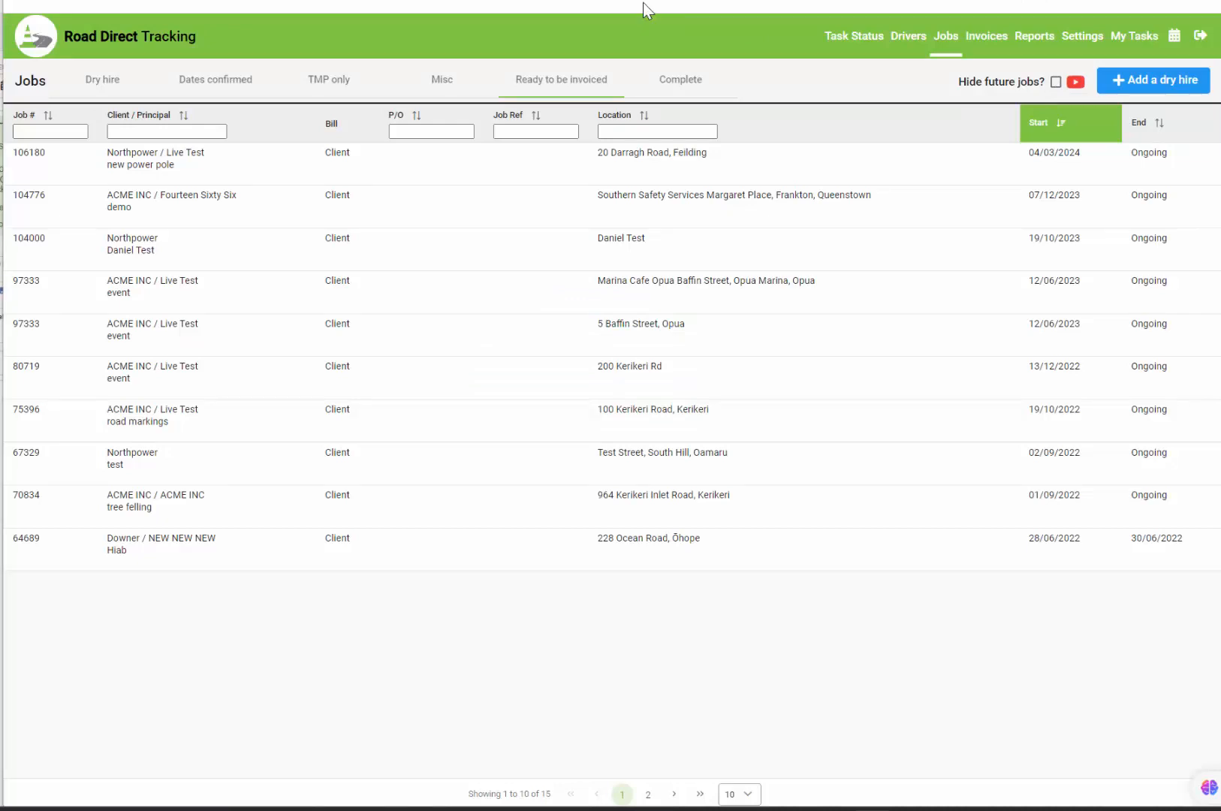
Step: Look through the dry hire, TMP only and dates confirmed job lists
left_click(103, 82)
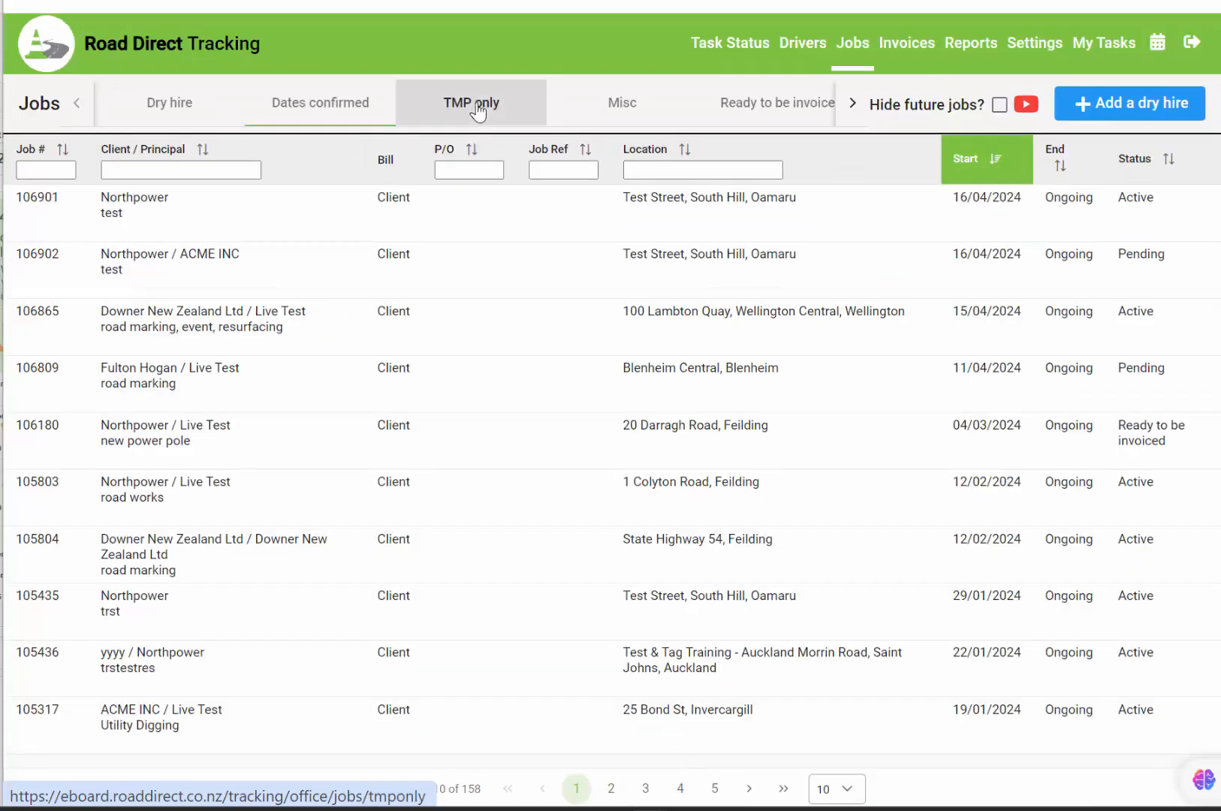
left_click(477, 111)
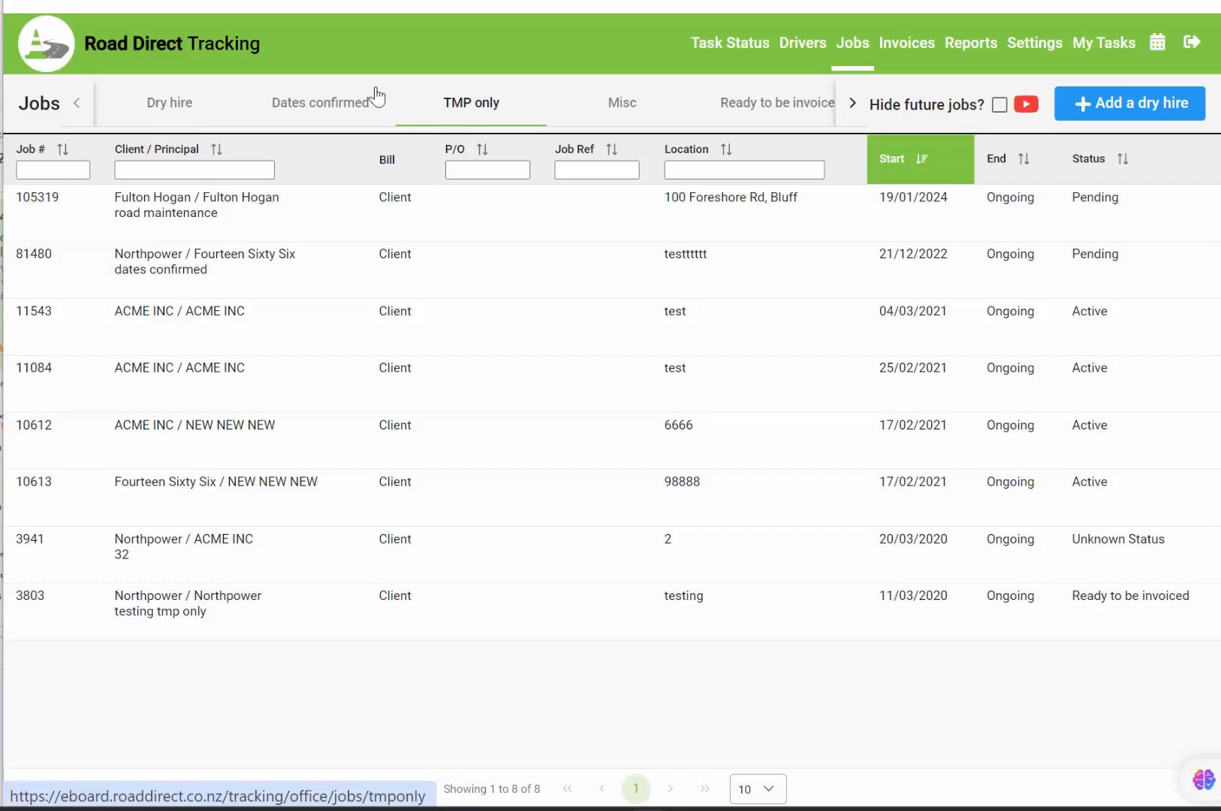
left_click(351, 113)
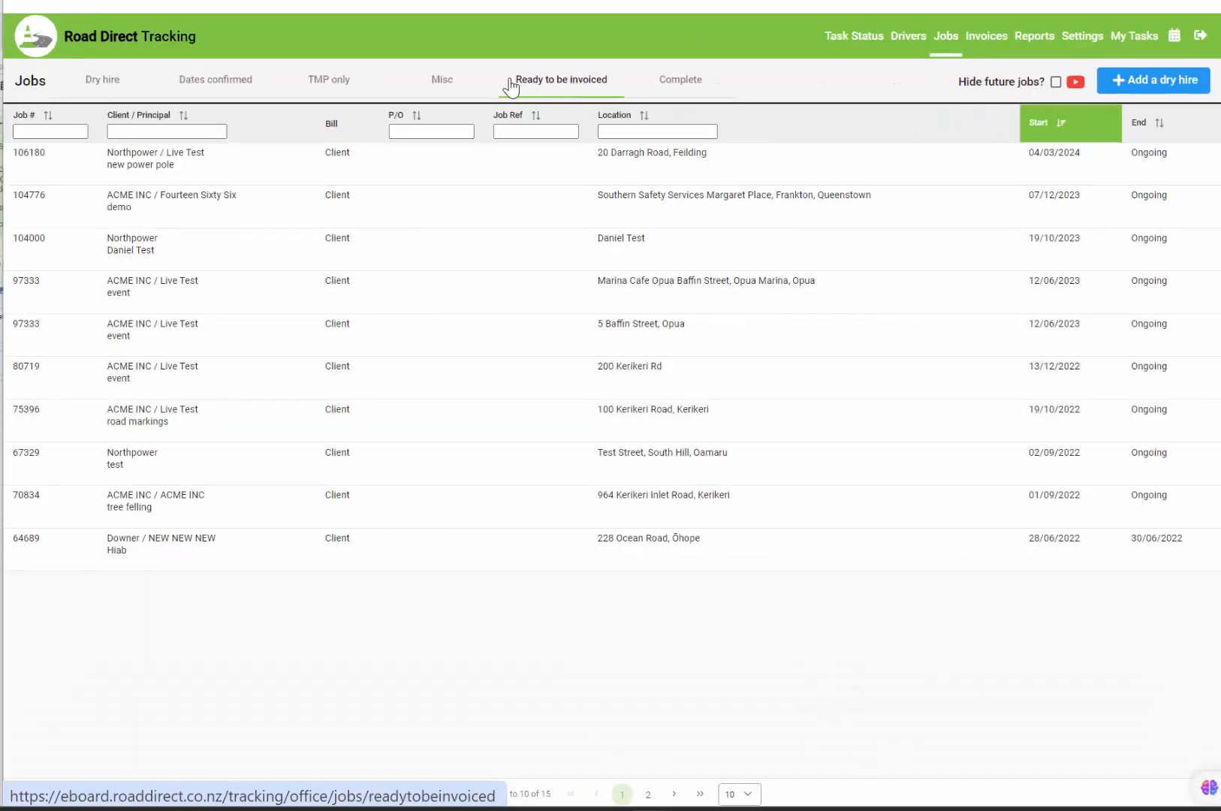
left_click(238, 88)
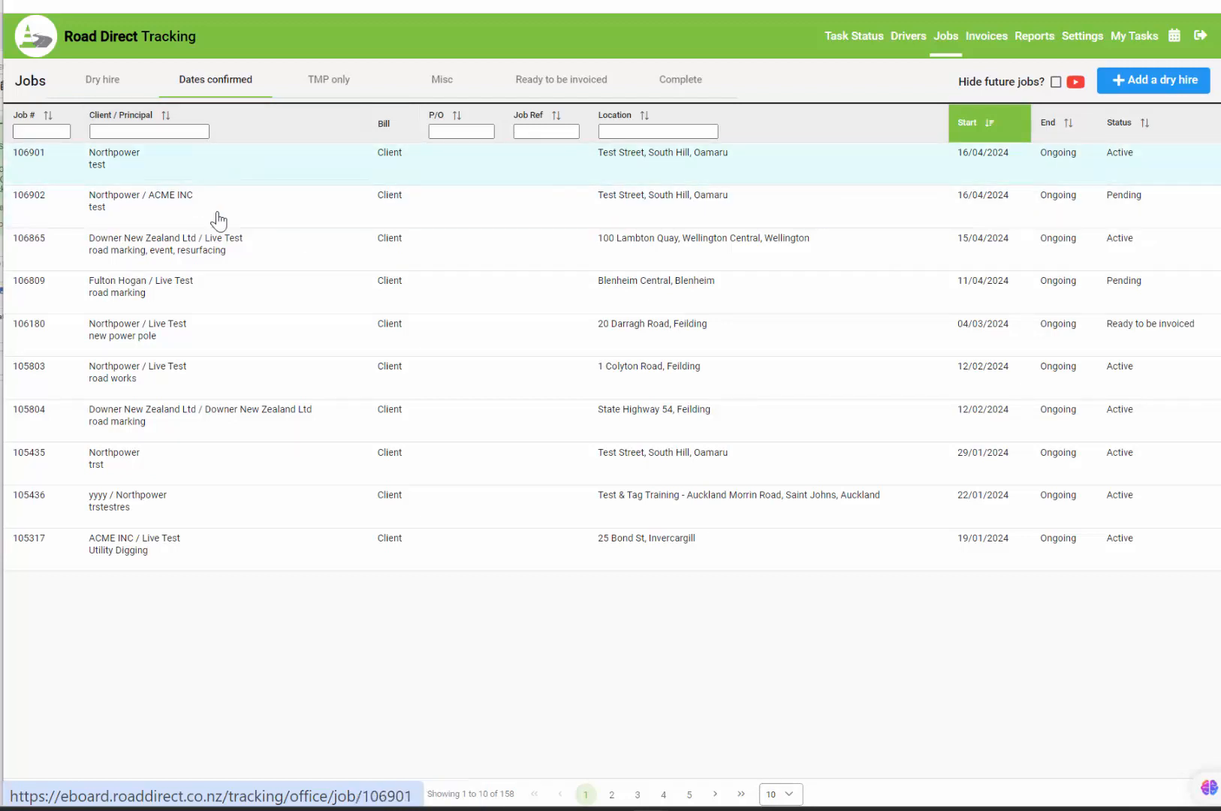
Step: Open the newest Northpower job in the dates confirmed list and check its progress and final invoice options
left_click(314, 159)
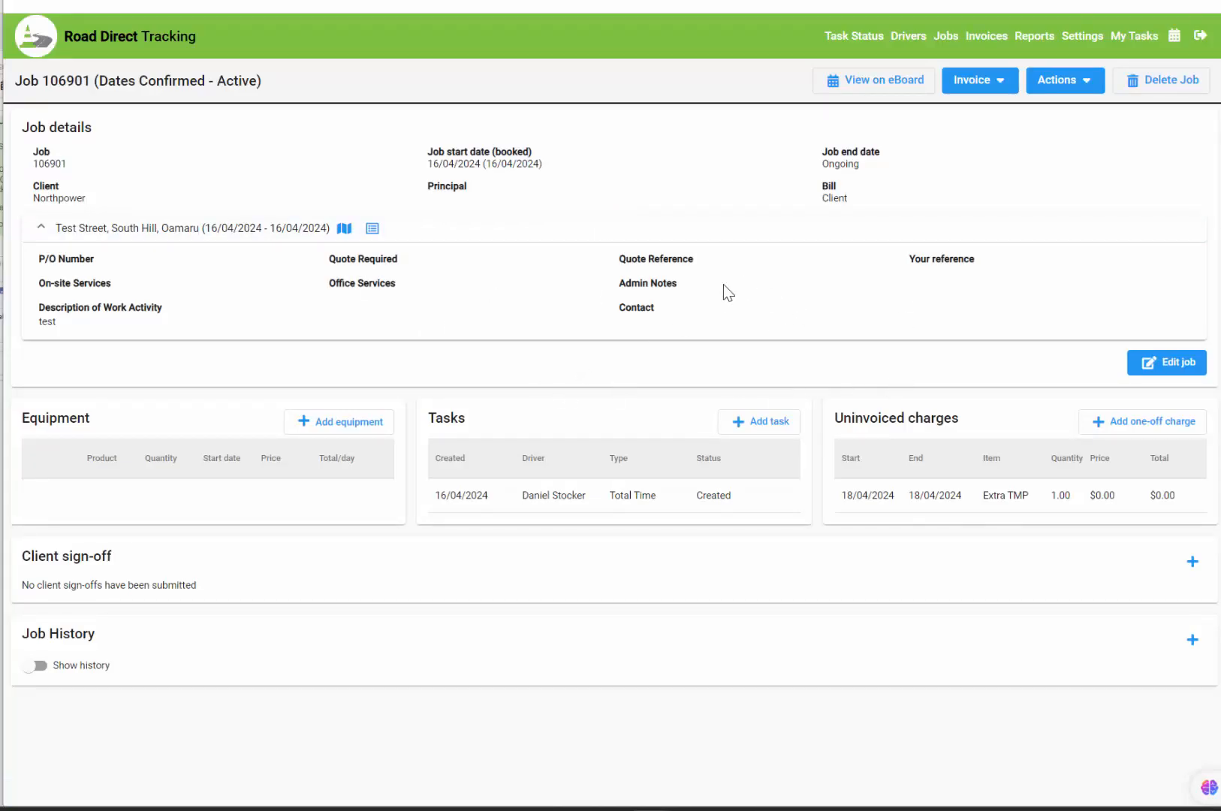
left_click(976, 84)
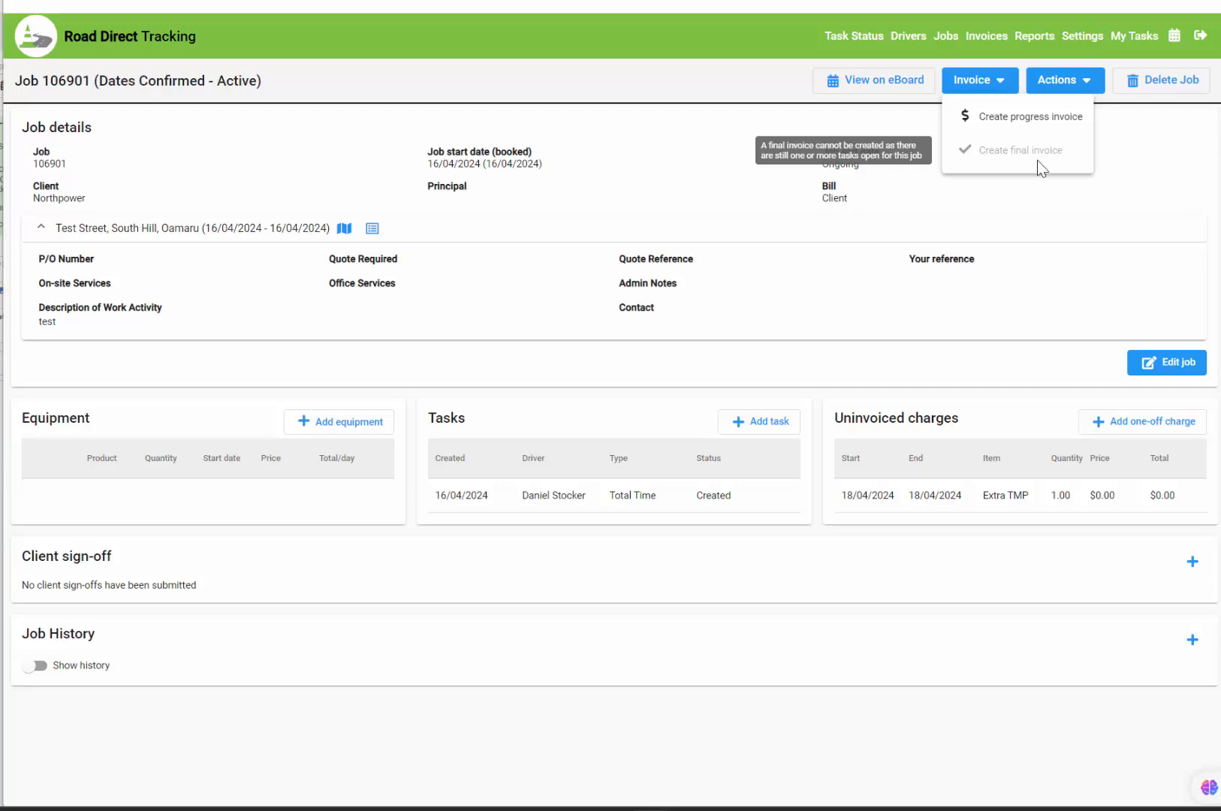
left_click(891, 347)
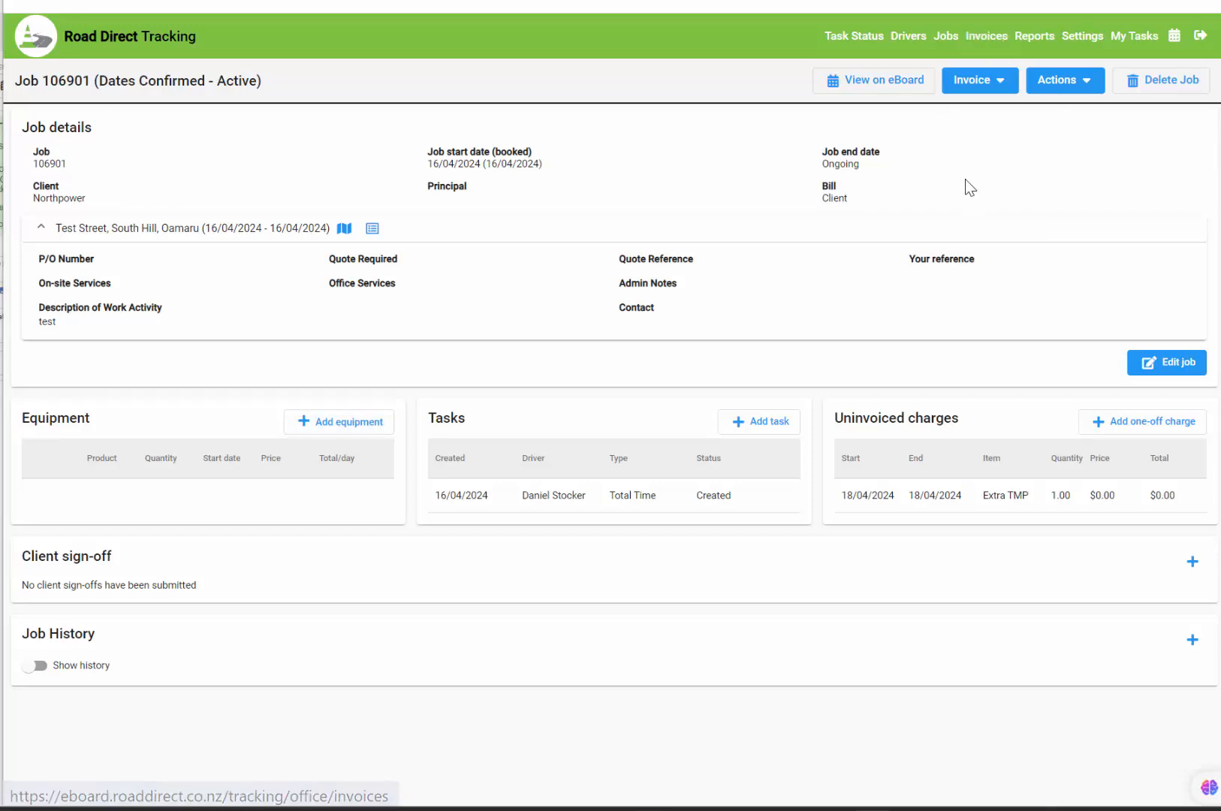
left_click(1180, 365)
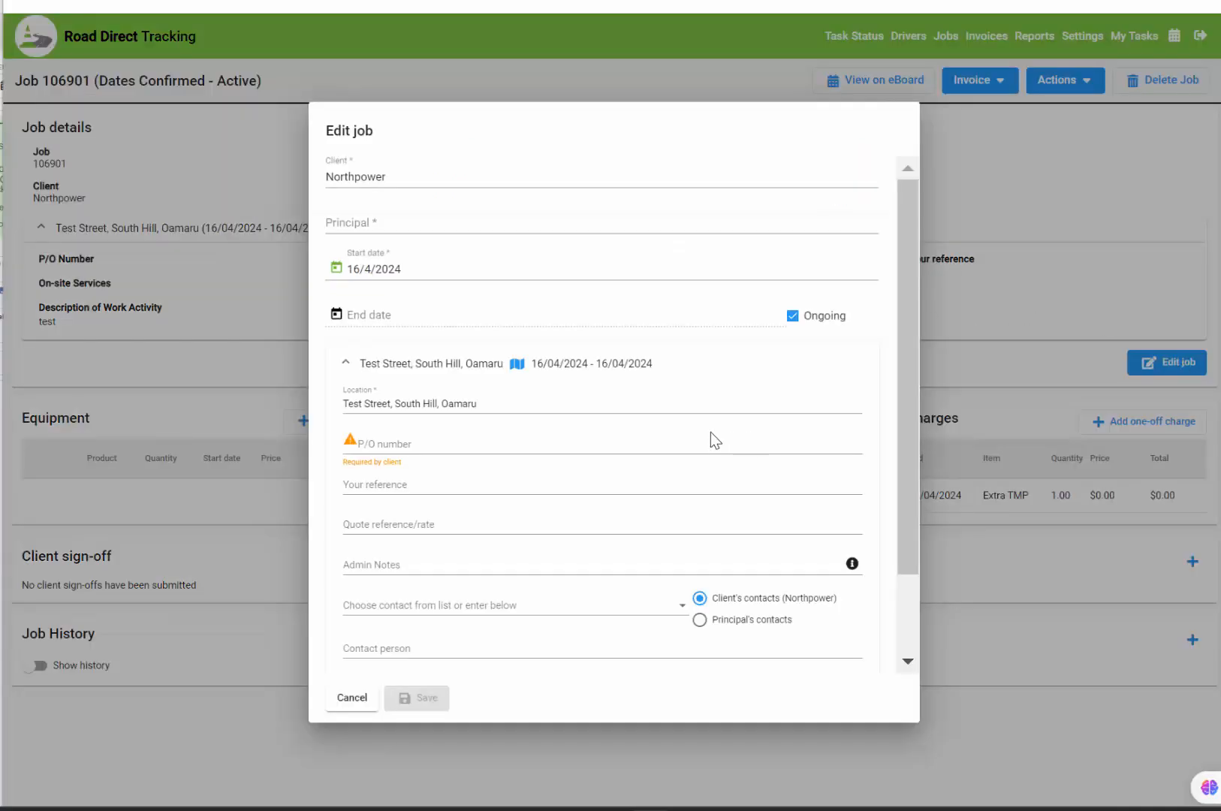
left_click(562, 440)
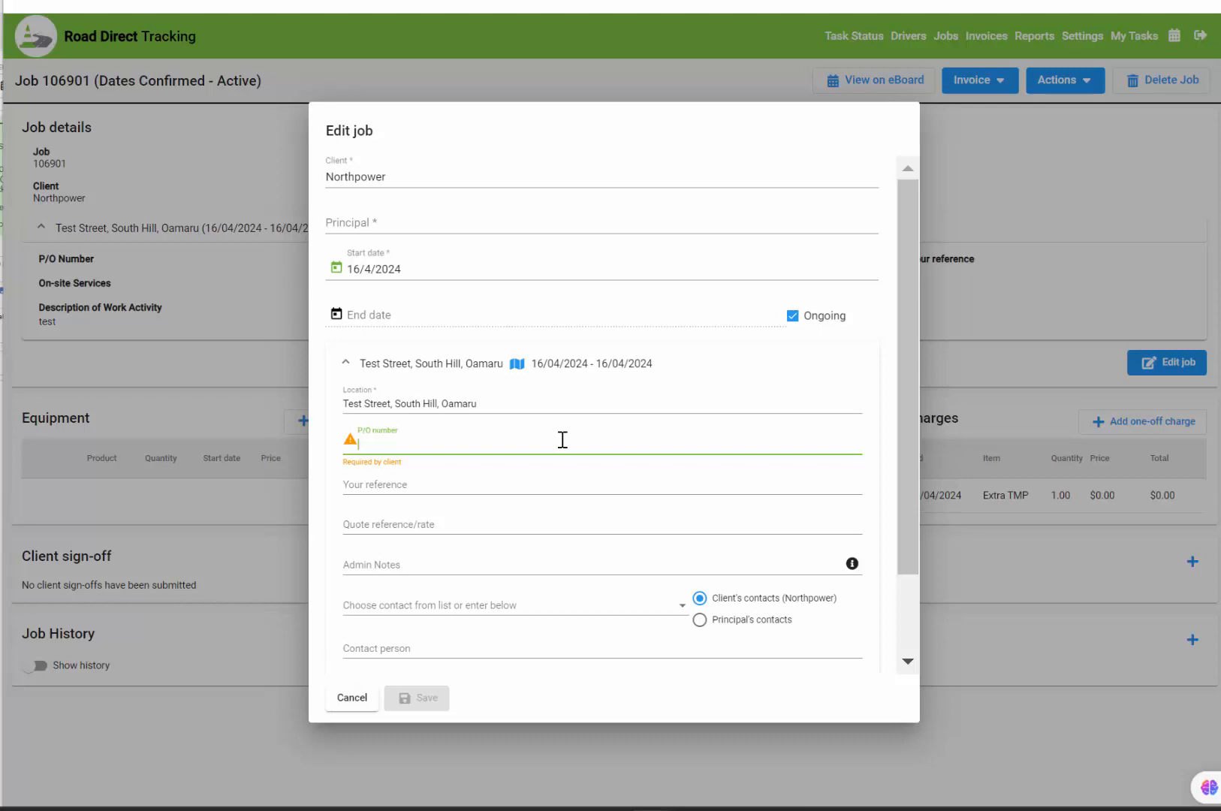
type("PO")
left_click(353, 698)
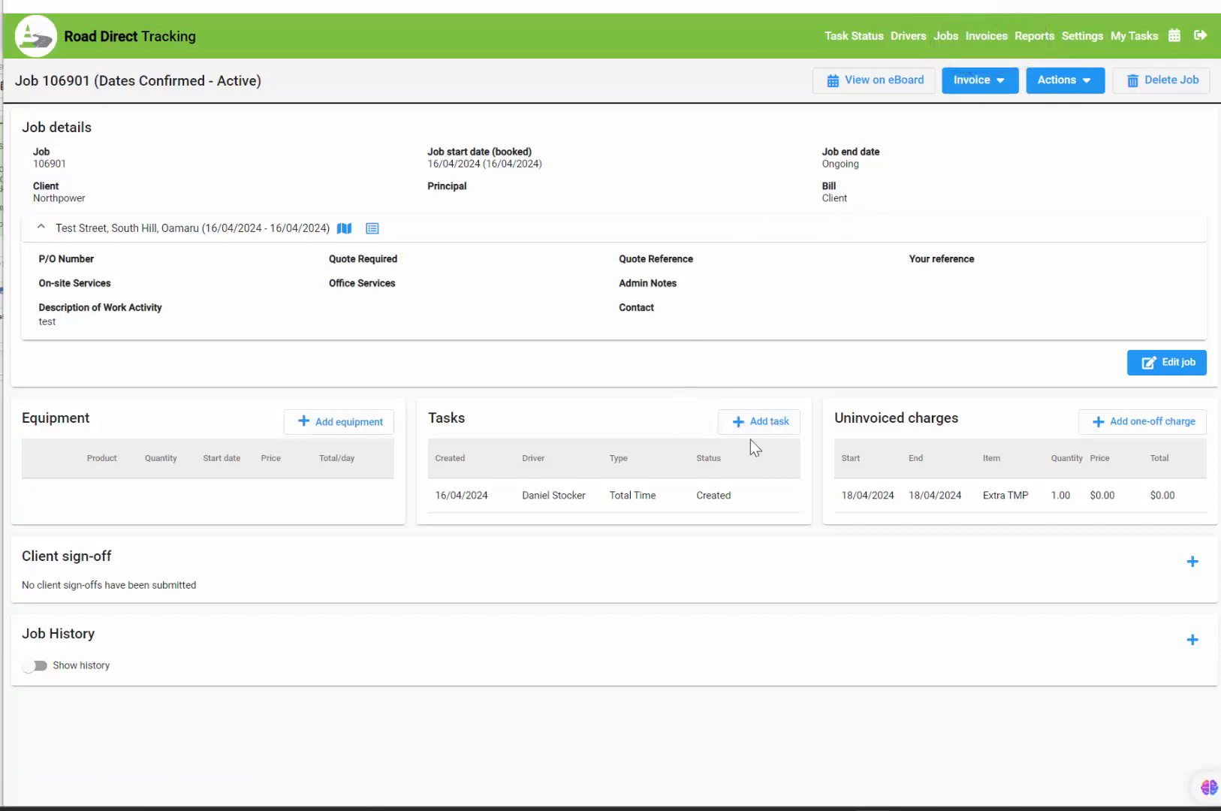
Step: Add a one-off charge described as "Extra TMP Digarma" to the job, with quantity 3 and price $0
left_click(1143, 421)
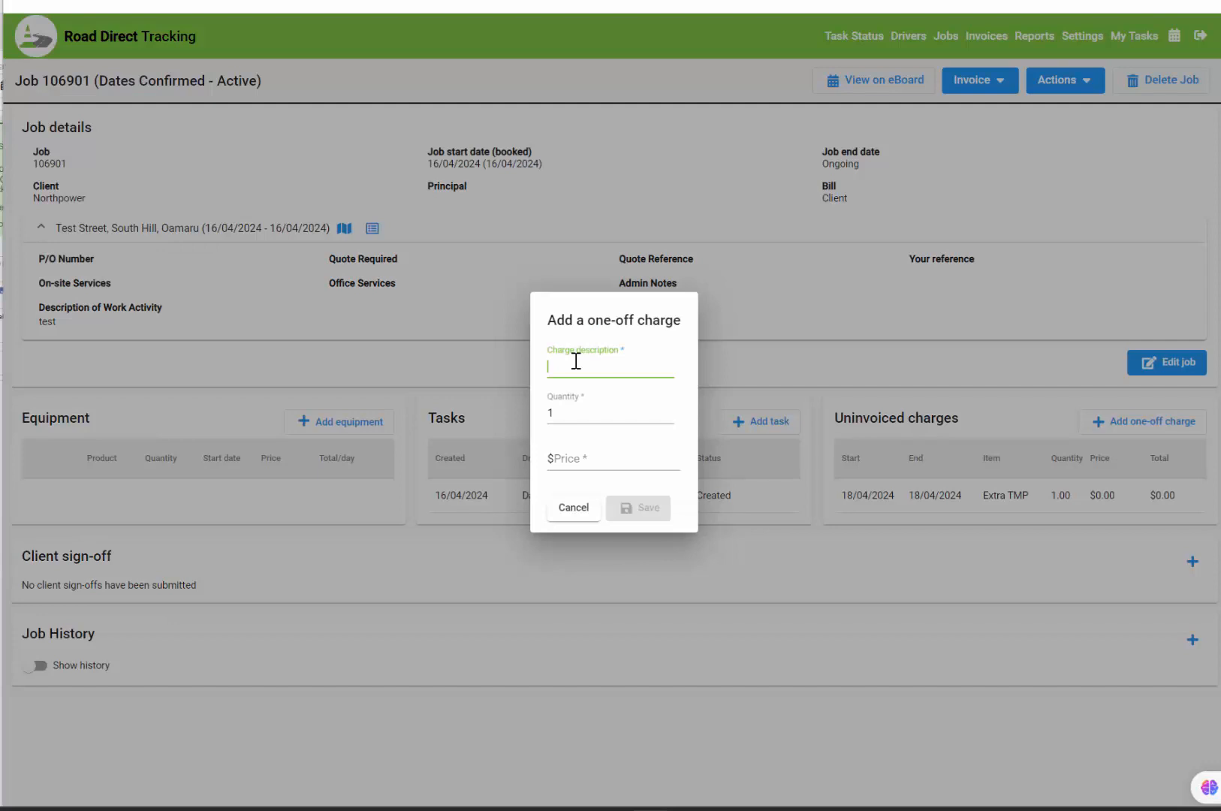
type("Extra TMP Digarma")
triple_click(670, 409)
double_click(540, 413)
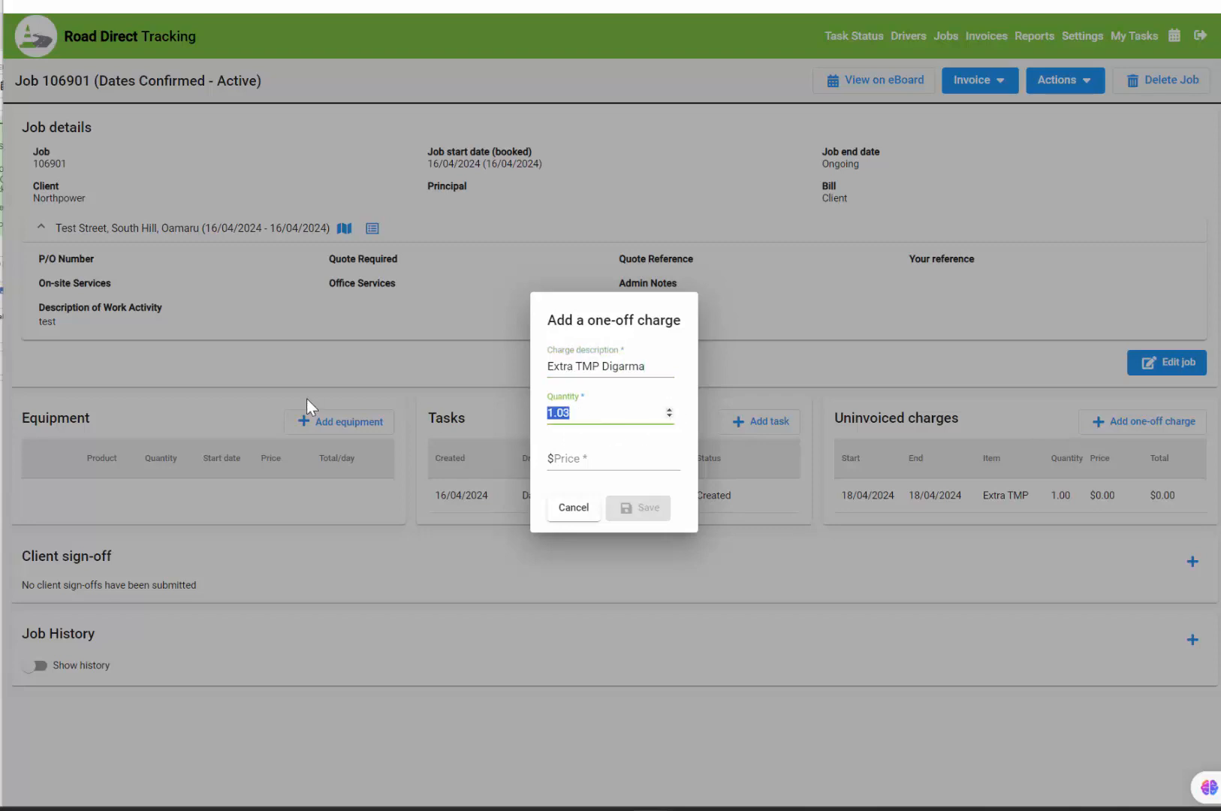
type("3")
left_click(564, 458)
type("0")
left_click(641, 507)
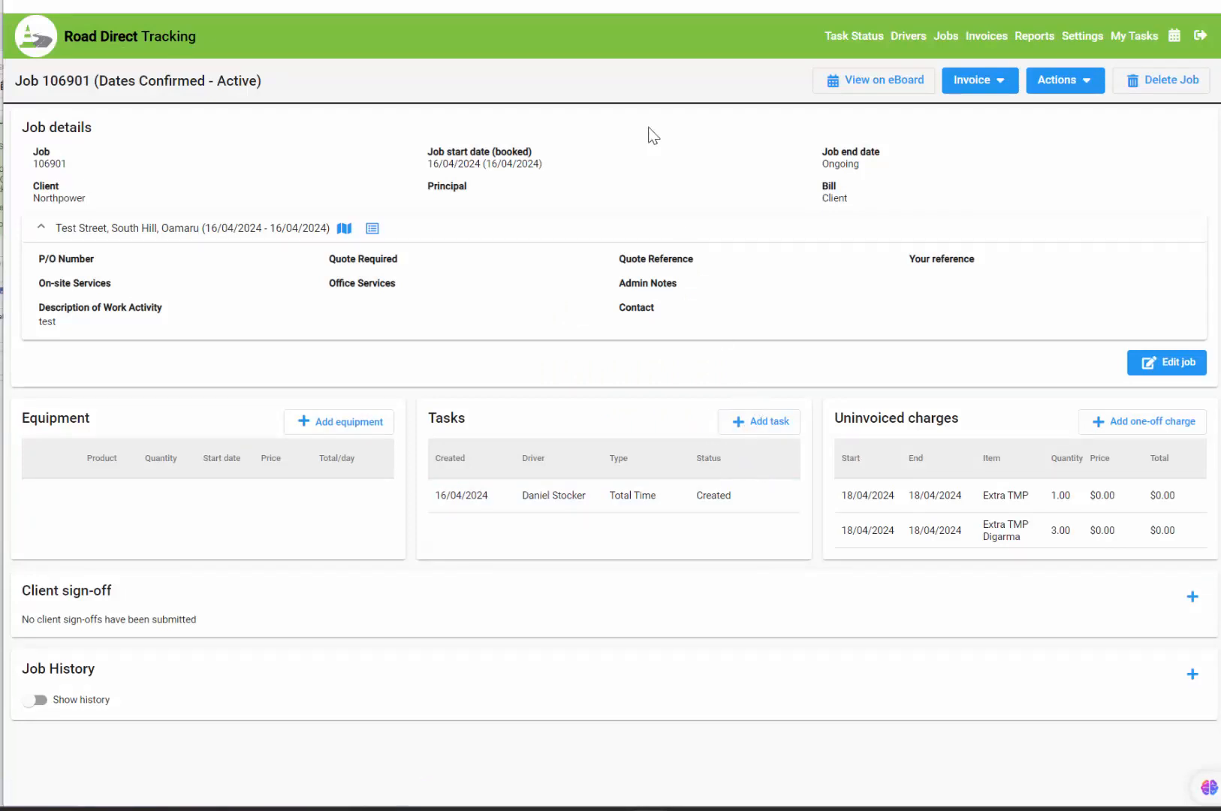
Step: Switch to eBoard and view the options available for Thursday's Northpower job on the calendar
left_click(612, 1)
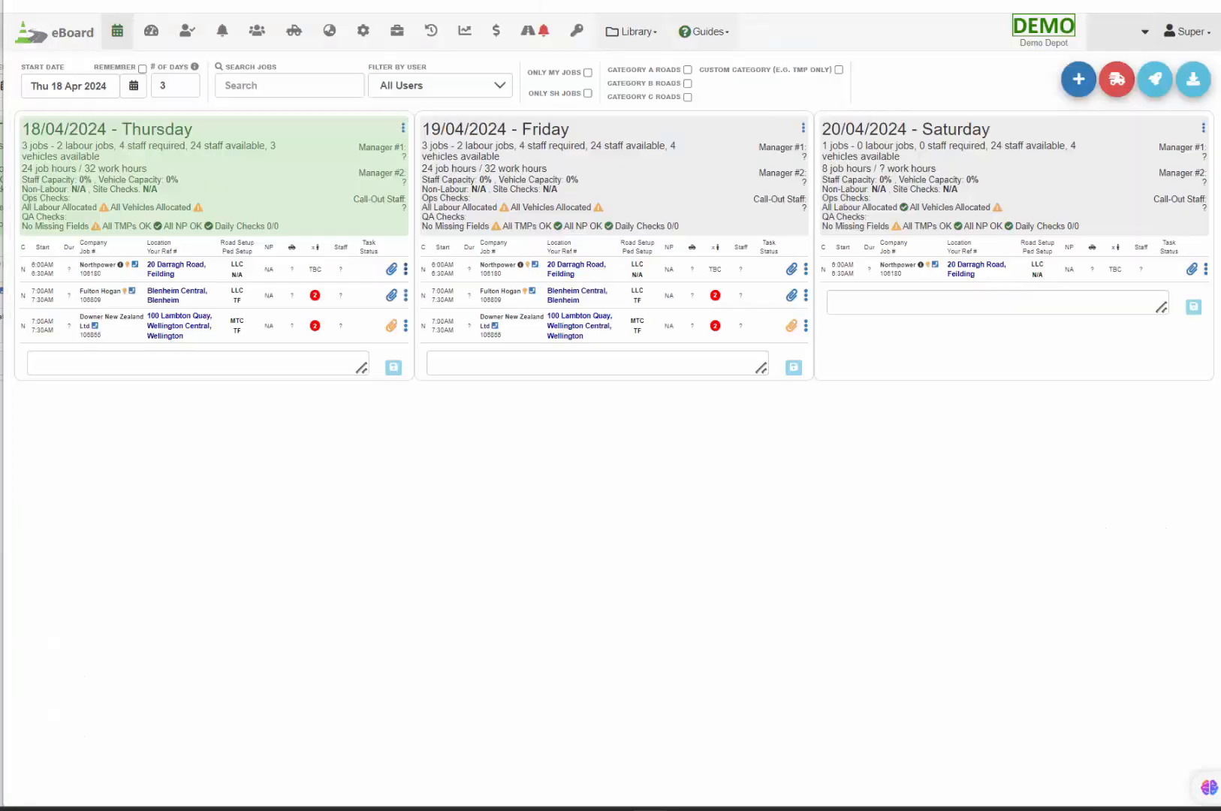
left_click(405, 269)
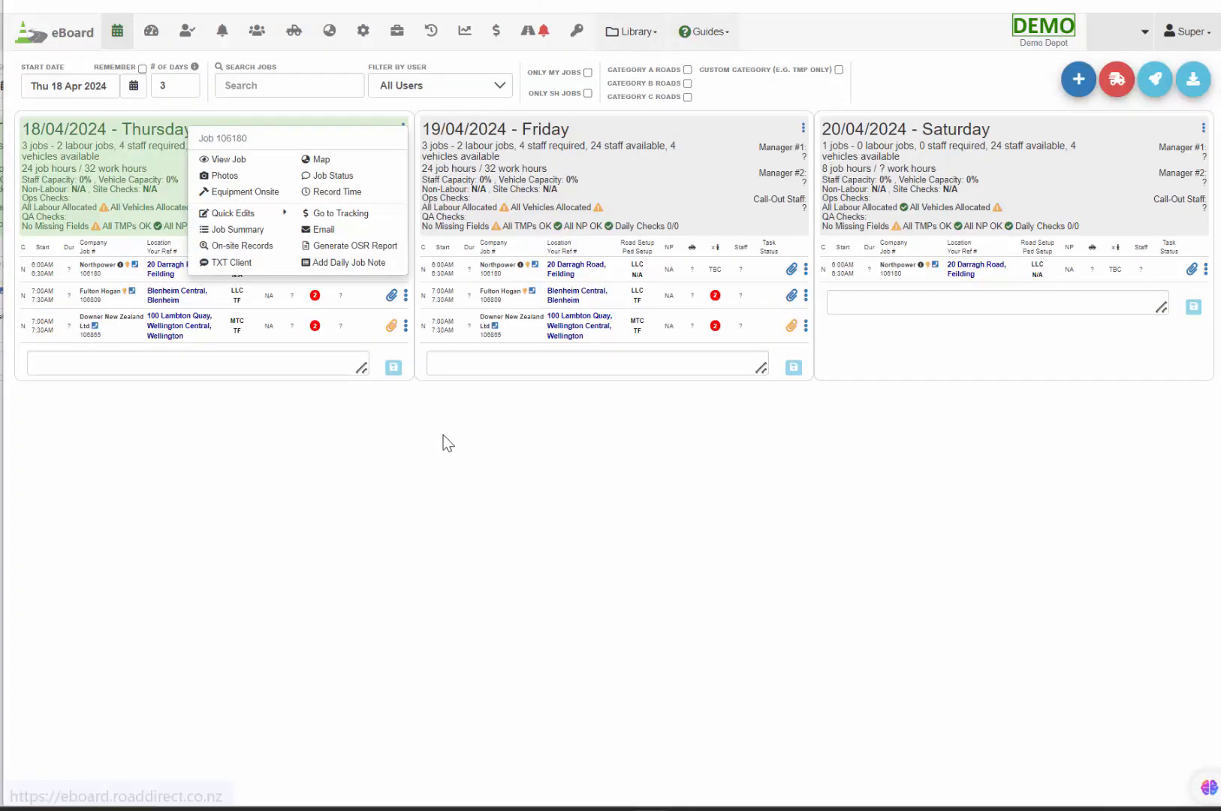
left_click(406, 409)
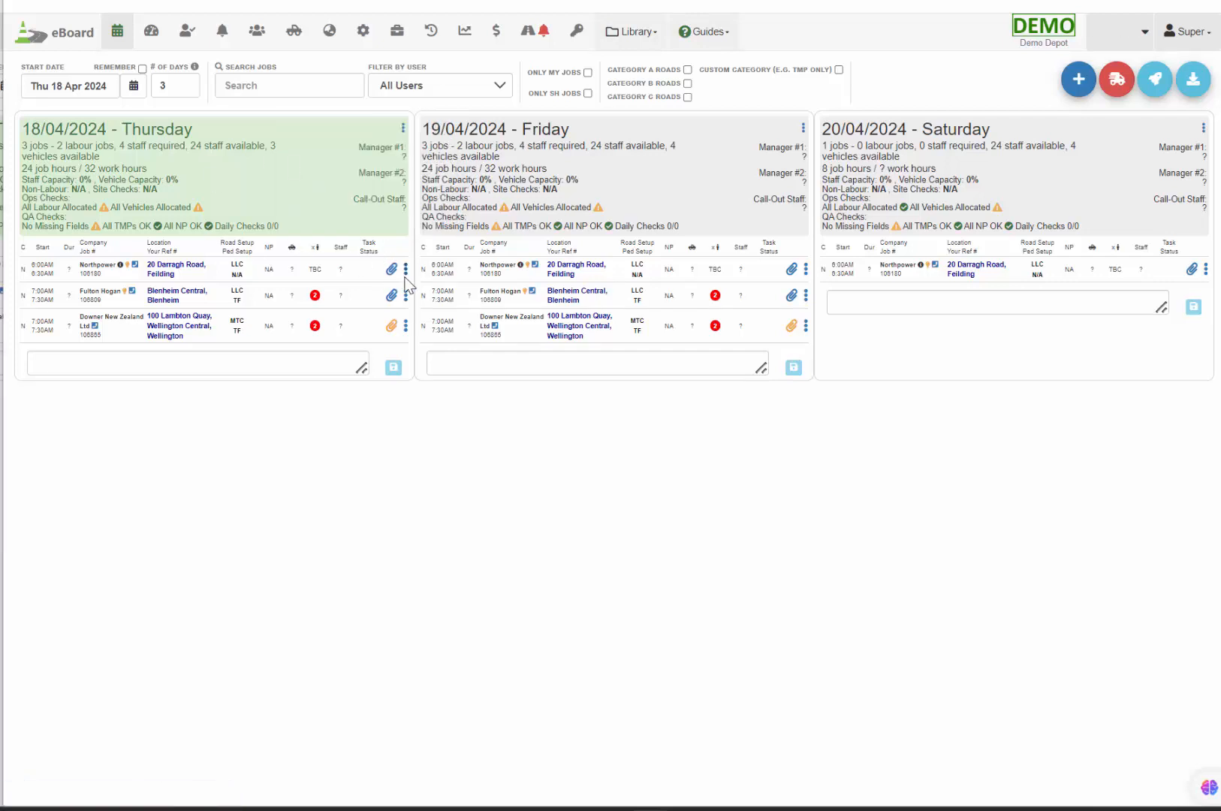
Step: Expand the TMP Needs Created list on the TMP Dashboard and view the first job's options
left_click(151, 33)
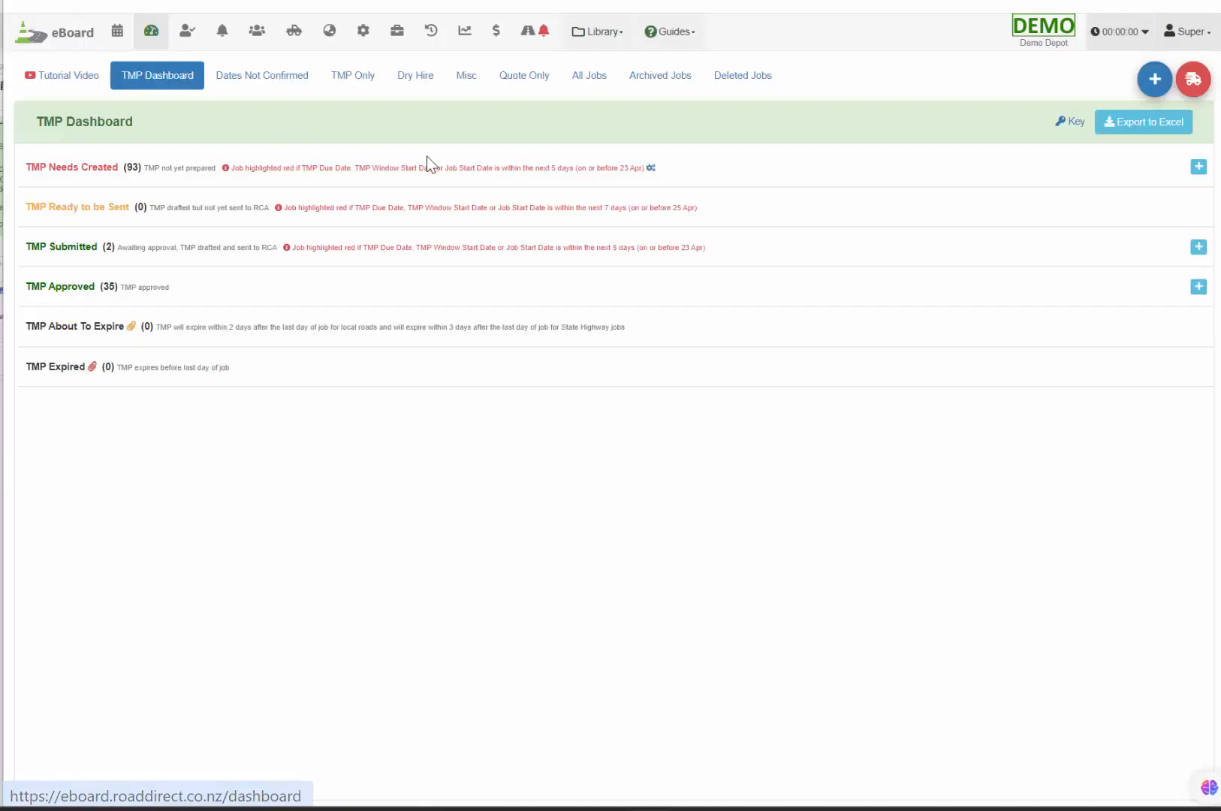
left_click(1198, 167)
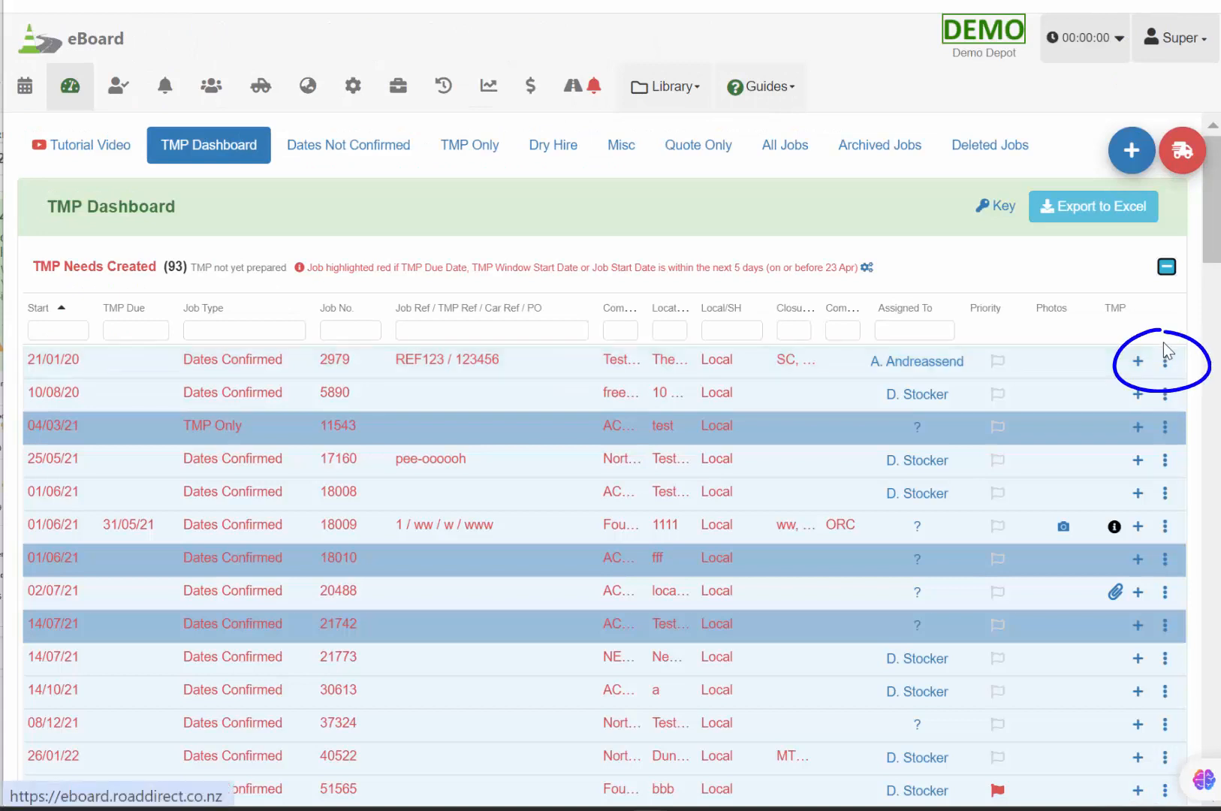
left_click(1164, 361)
left_click(1165, 361)
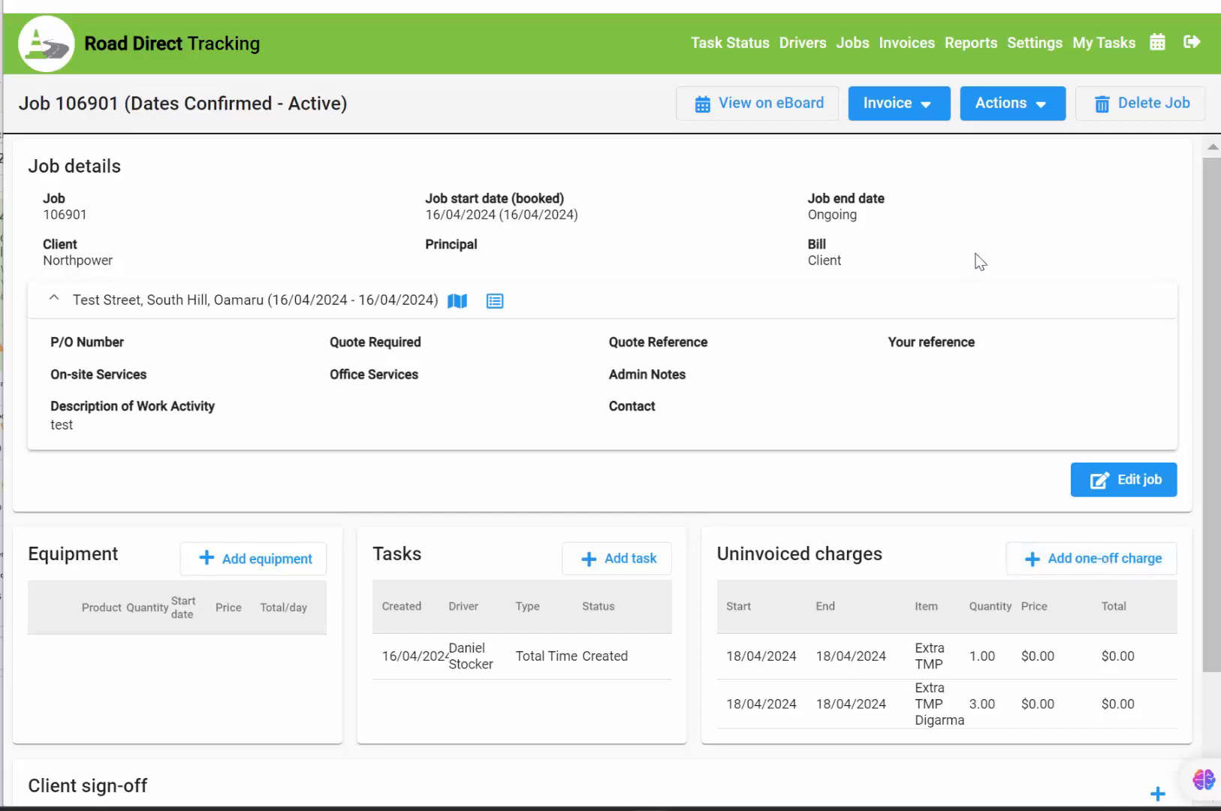
left_click(725, 2)
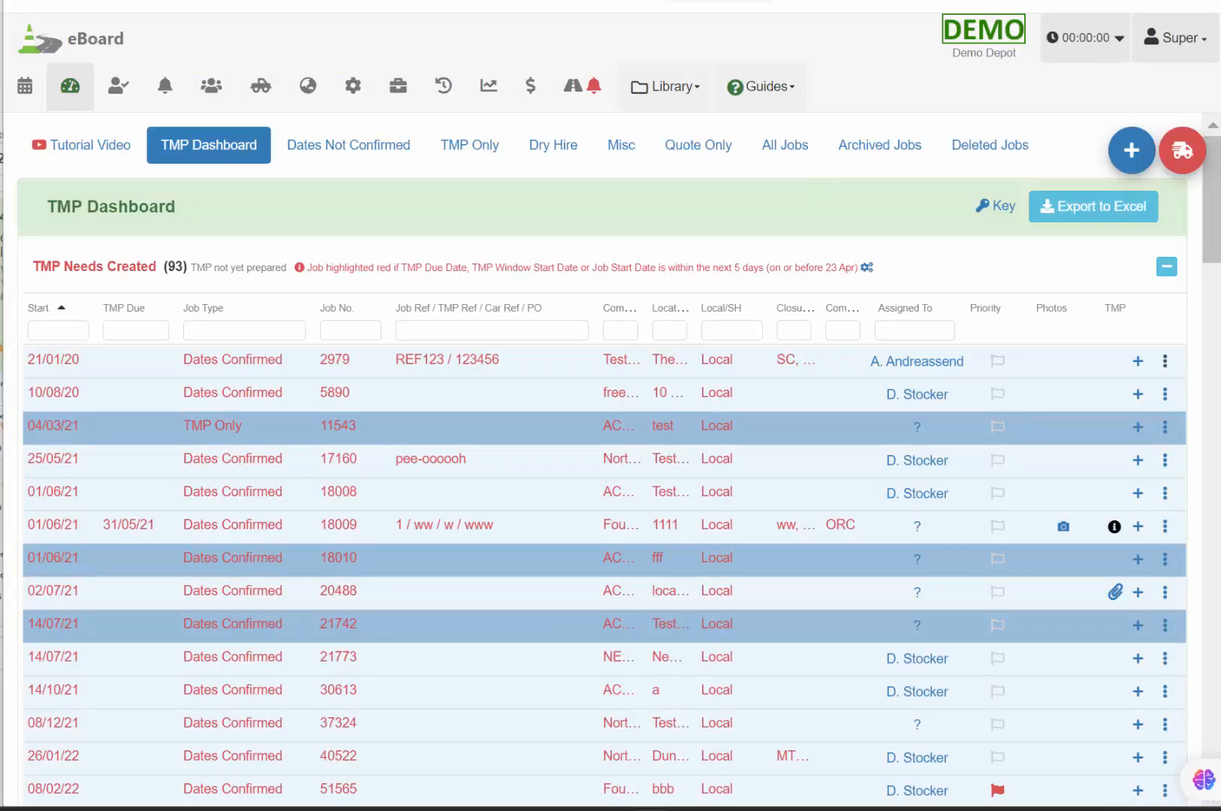
left_click(675, 1)
left_click(1119, 563)
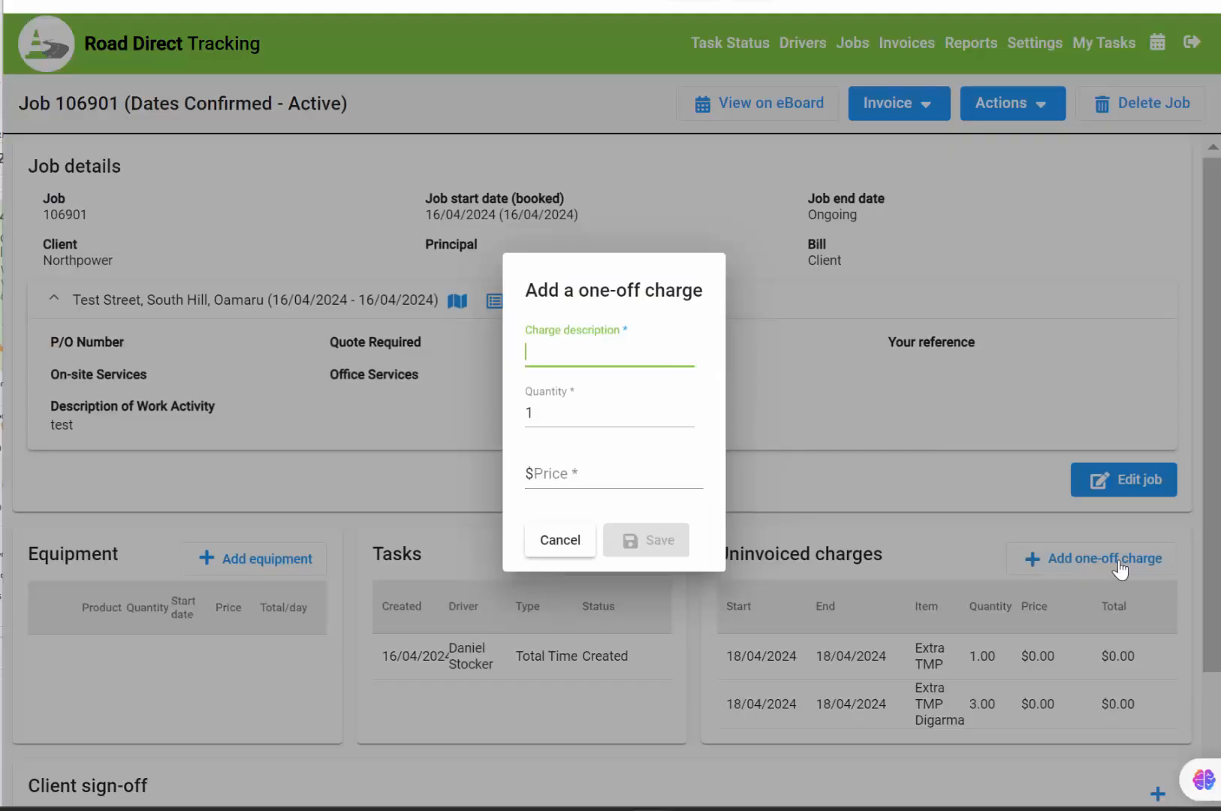
left_click(559, 540)
Step: Show the job list in Road Direct Tracking and return to the eBoard calendar
left_click(852, 43)
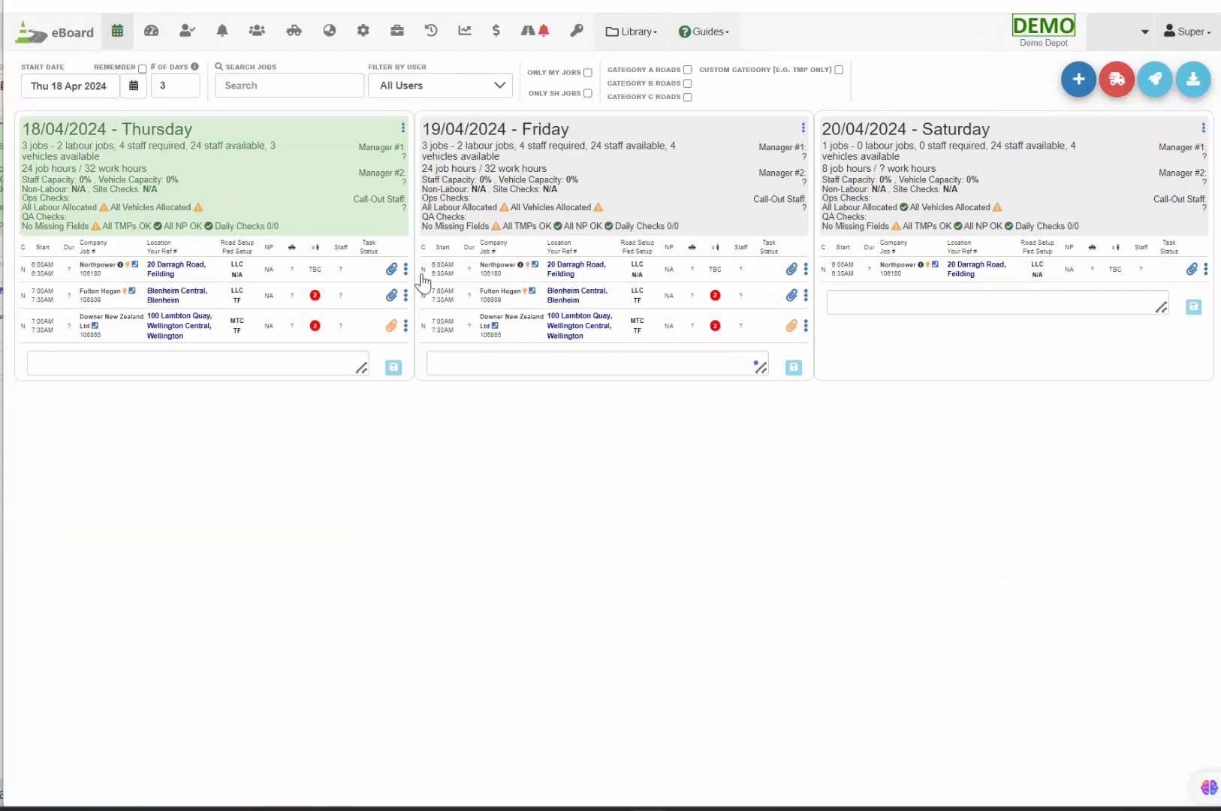
mouse_move(446, 284)
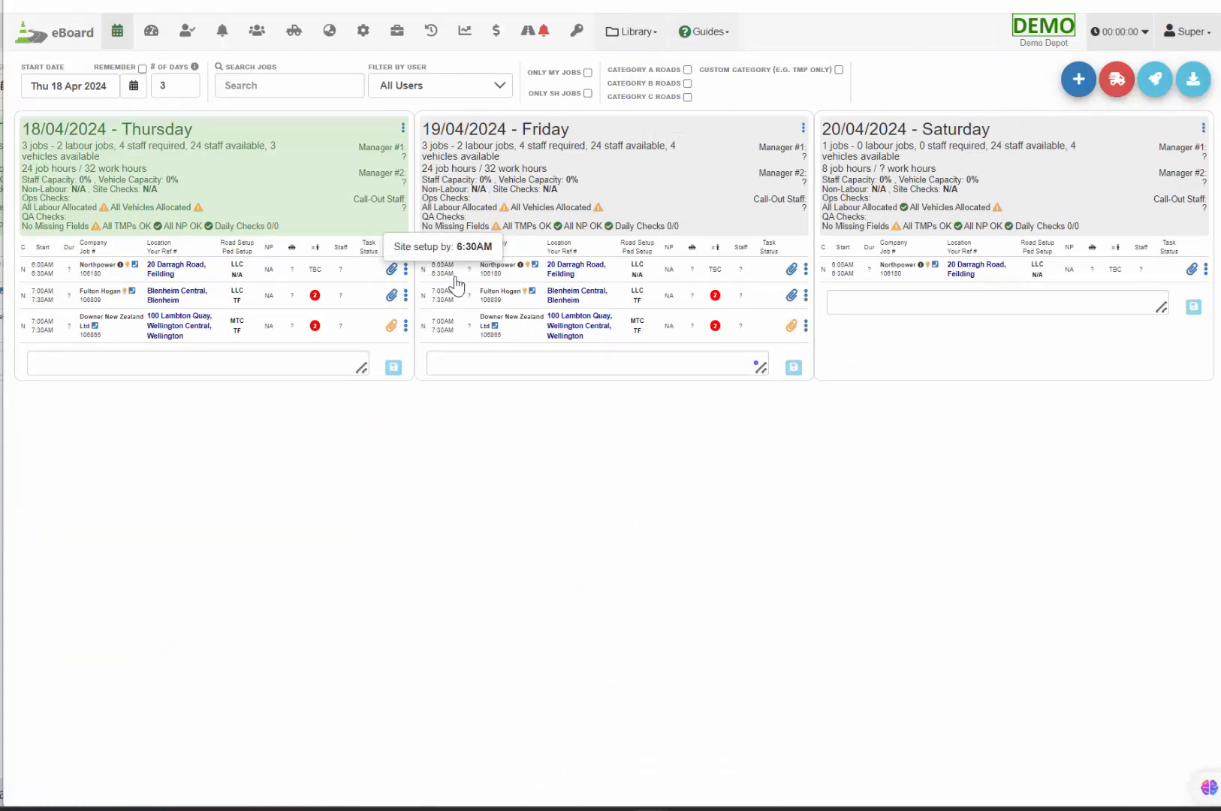
Step: Examine the completion column, the Northpower job's options and the task status legend for Thursday on the eBoard calendar
mouse_move(447, 284)
left_mouse_down()
mouse_move(482, 277)
mouse_move(436, 291)
left_mouse_up()
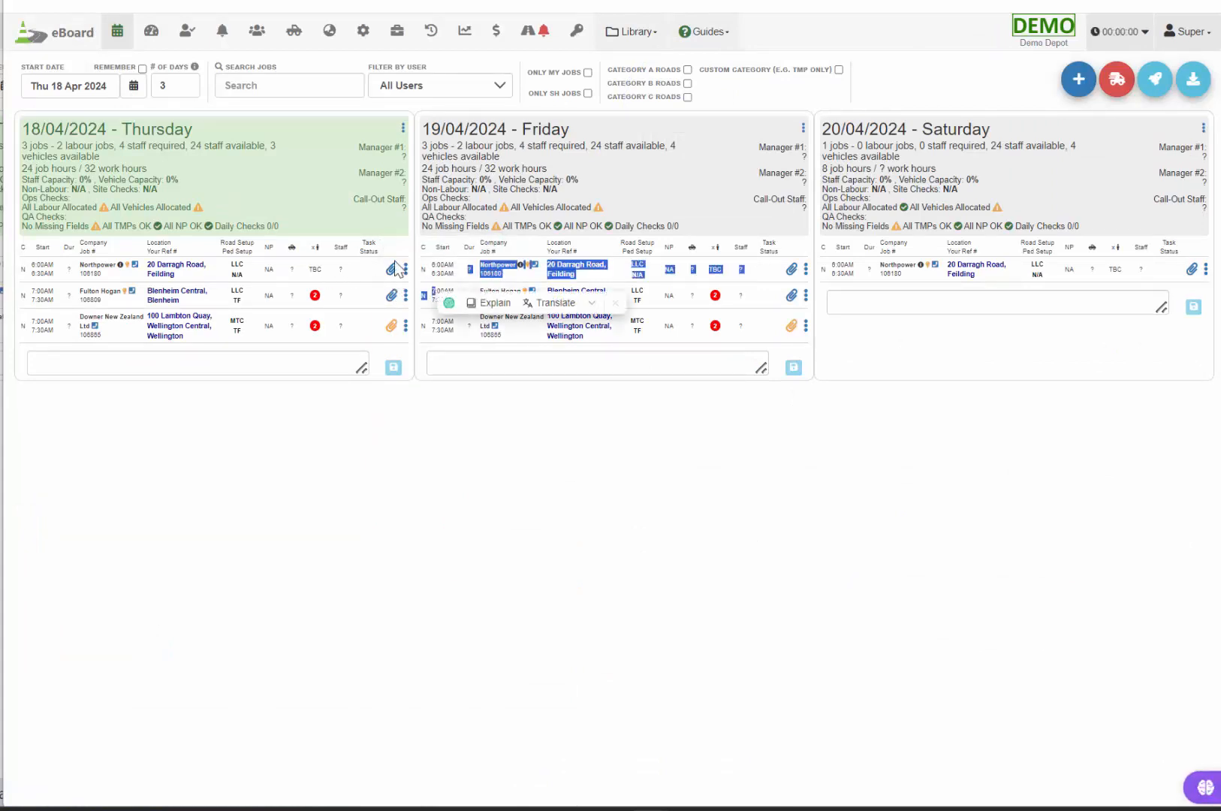
key("ctrl+plus")
key("ctrl+plus")
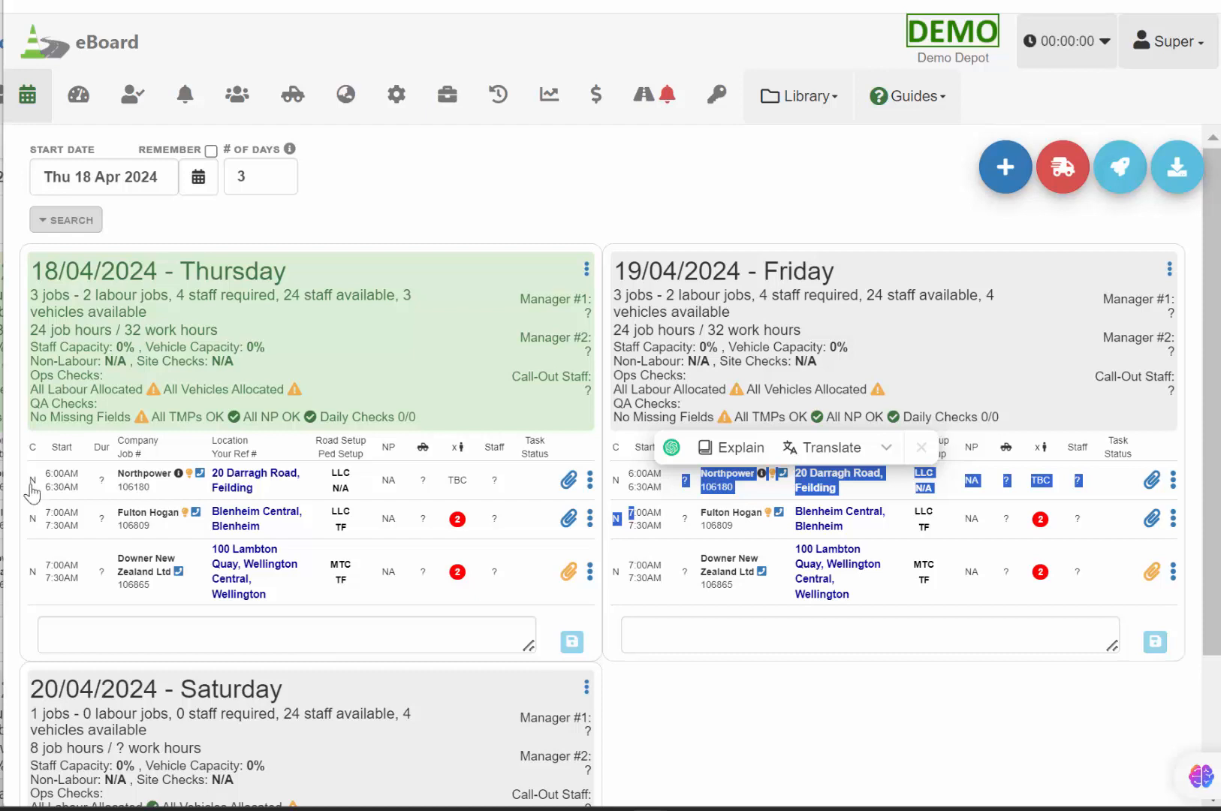
mouse_move(38, 484)
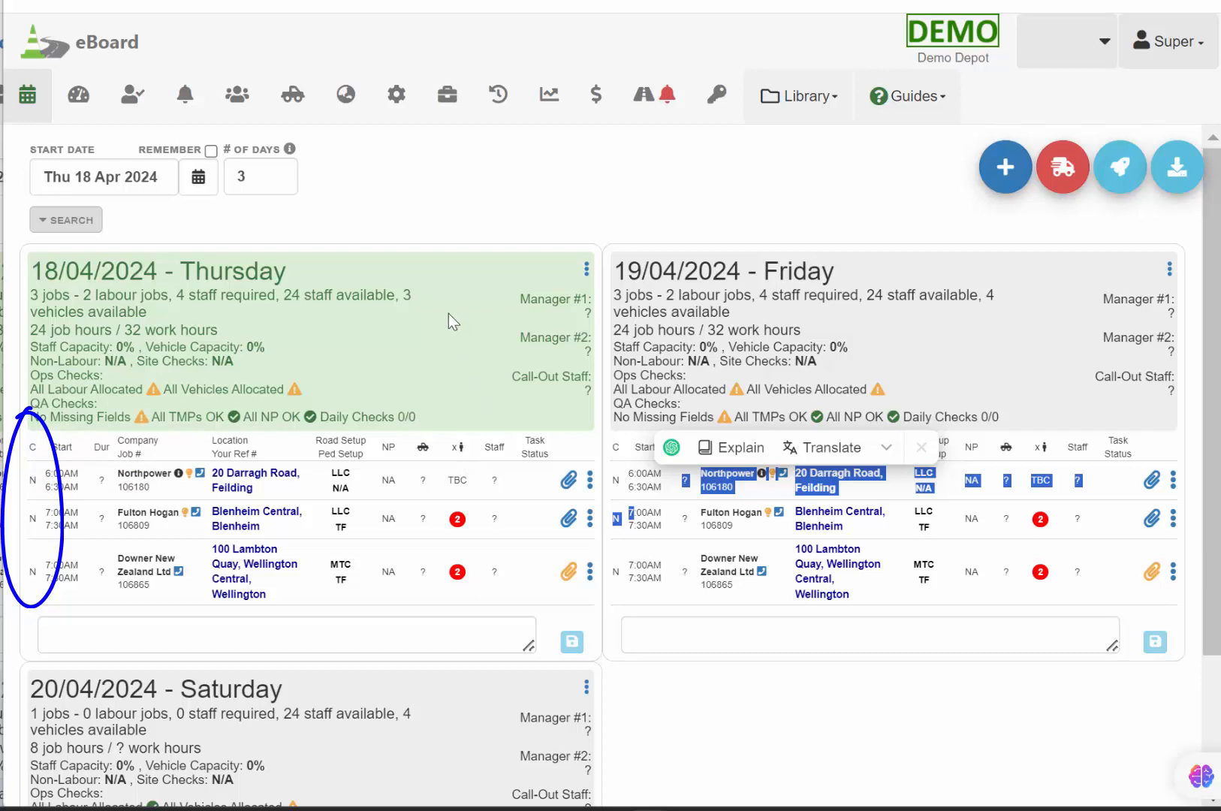
left_click(449, 245)
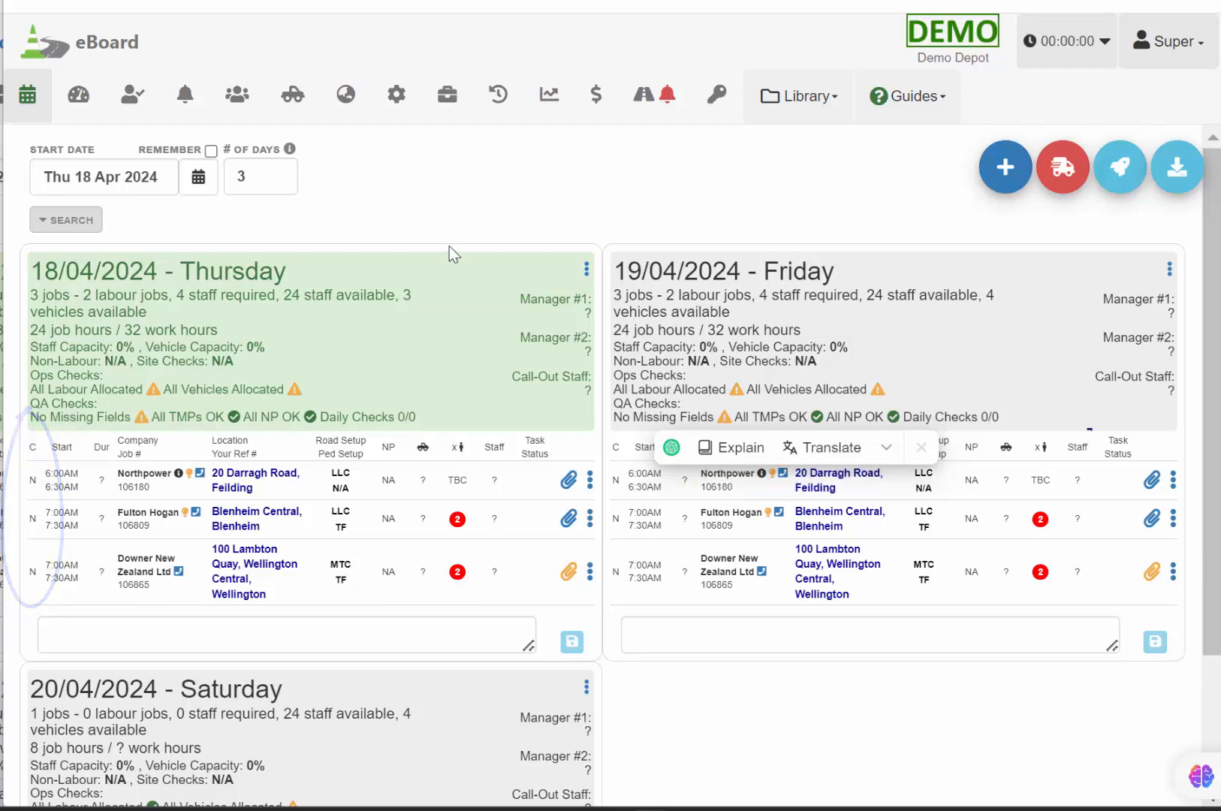
left_click(590, 480)
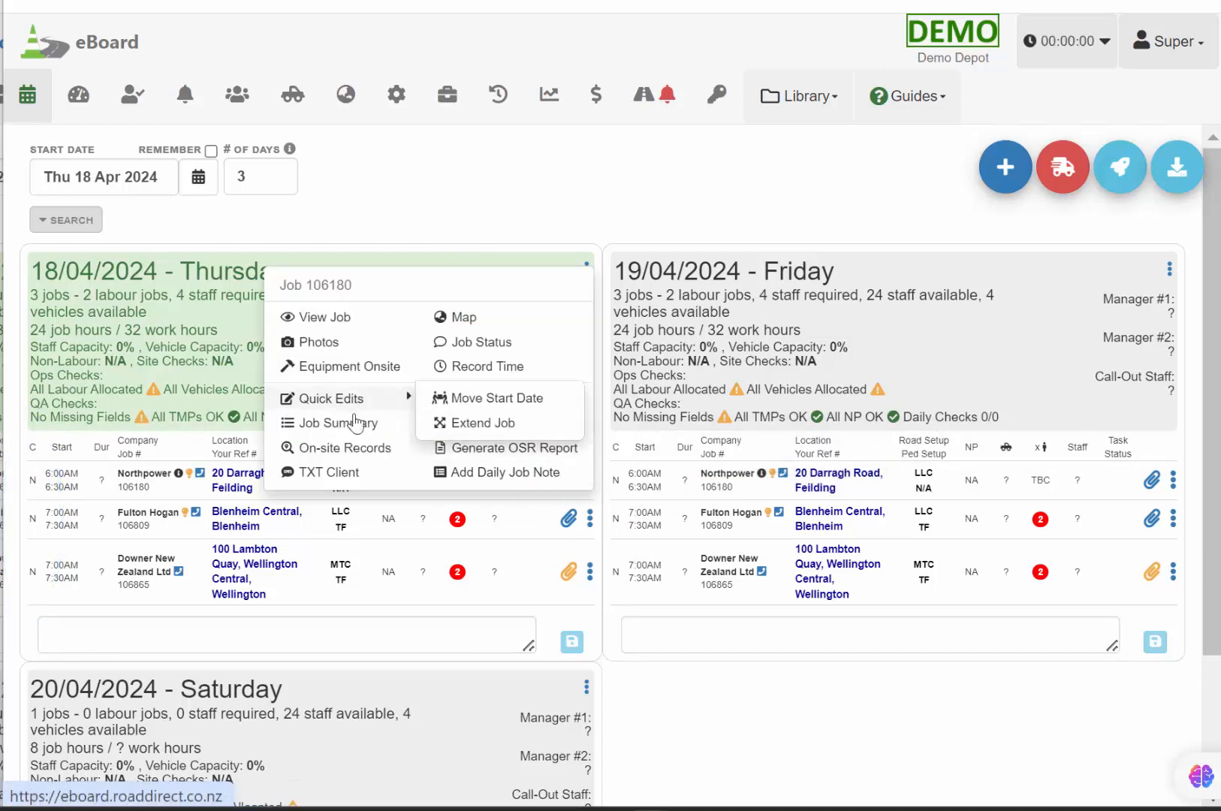
left_click(542, 211)
mouse_move(524, 471)
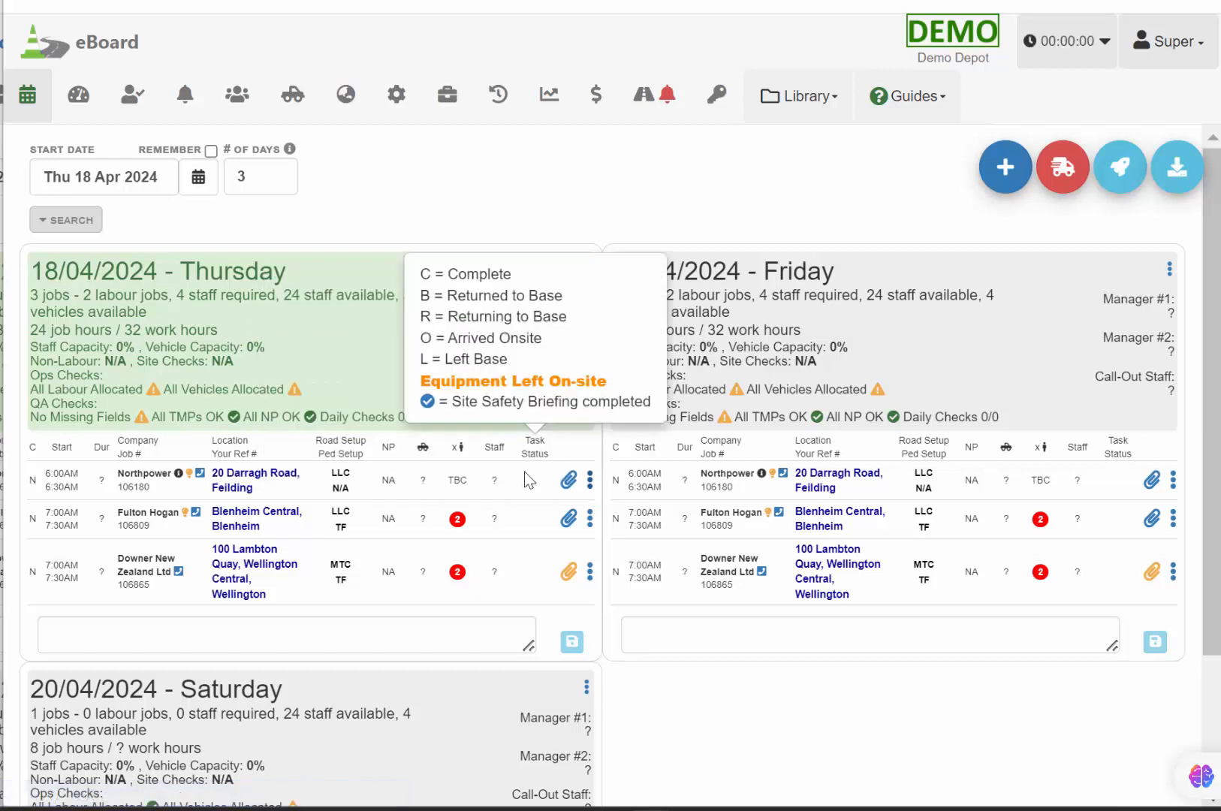
Step: Switch to Road Direct Tracking, view the first Live Test job among the completed jobs and return to the job list
left_click(638, 84)
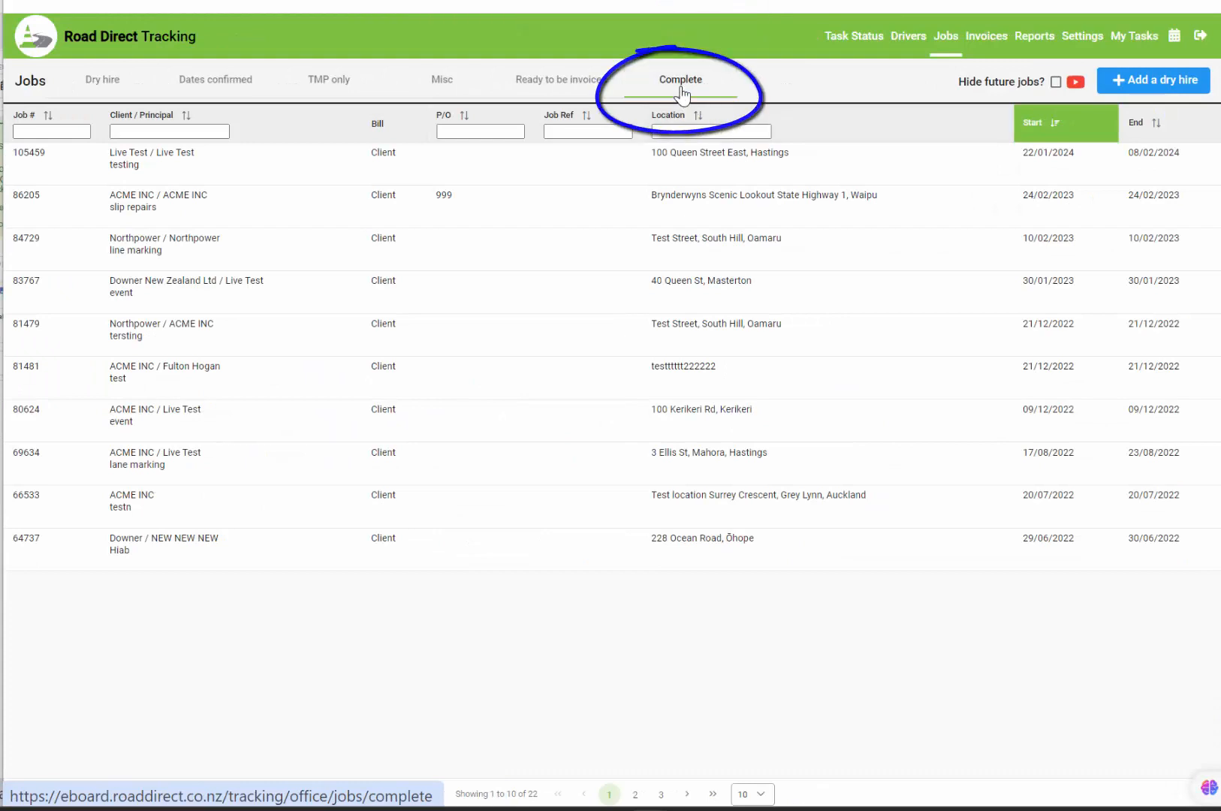
left_click(698, 174)
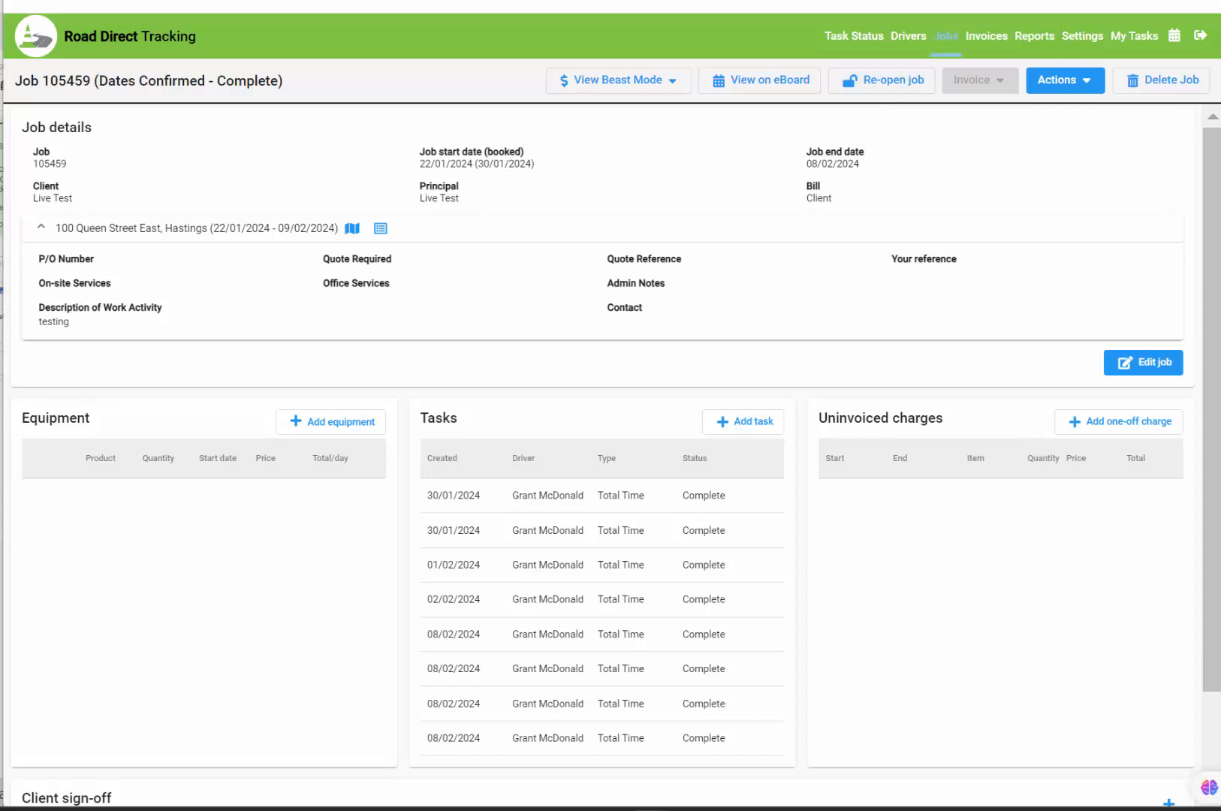
left_click(945, 36)
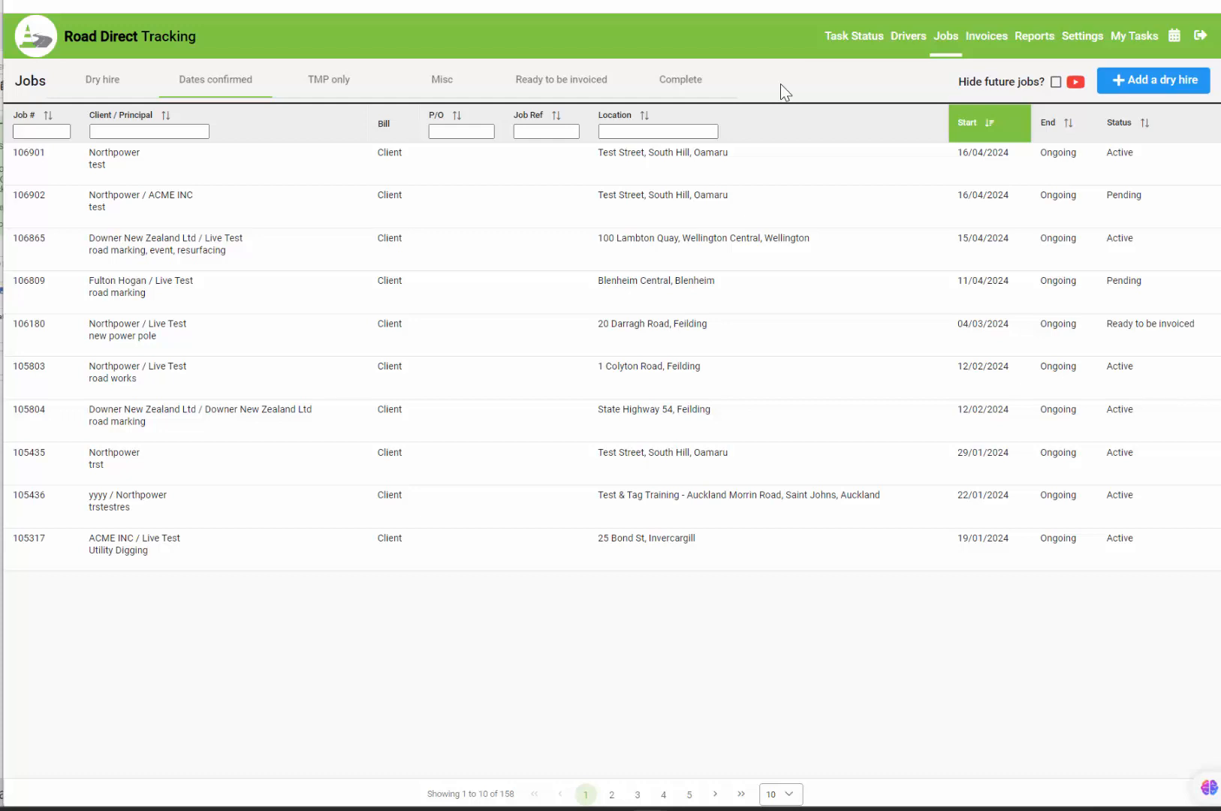
key("ctrl+plus")
key("ctrl+plus")
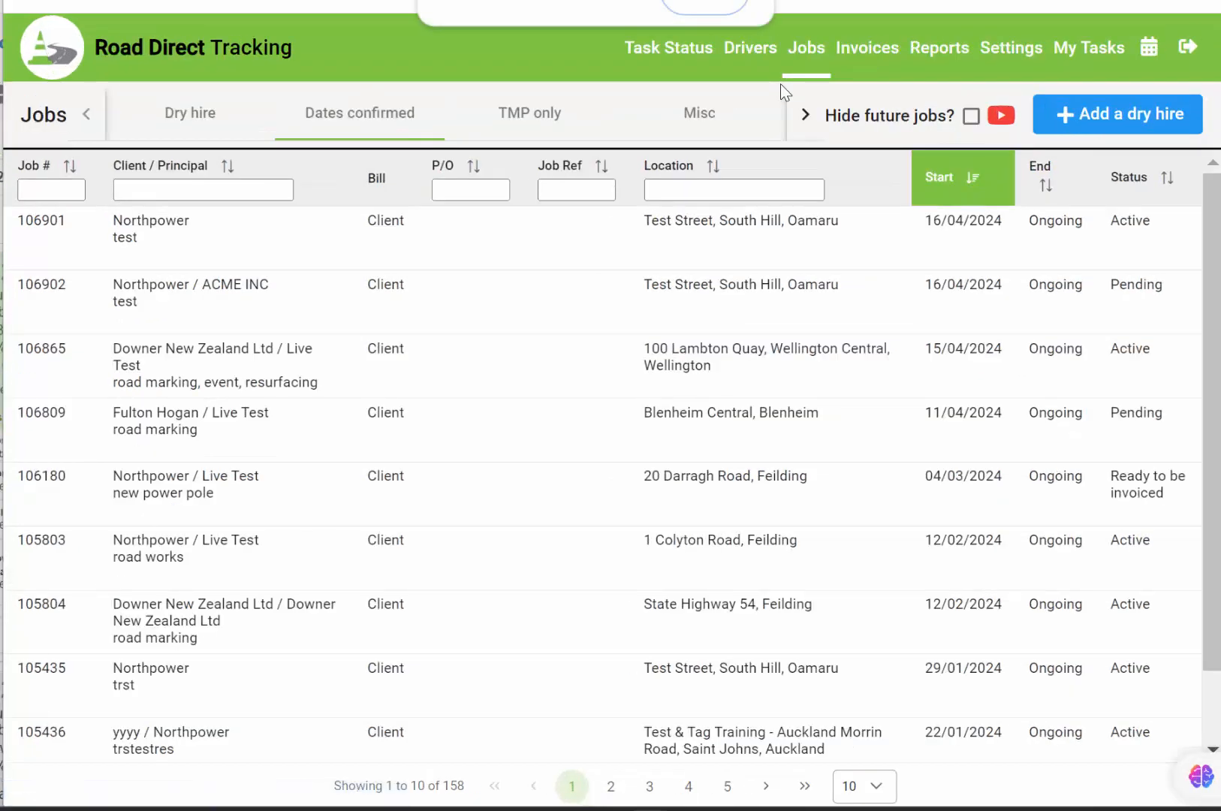
key("ctrl+plus")
key("ctrl+minus")
key("ctrl+minus")
key("ctrl+minus")
key("ctrl+minus")
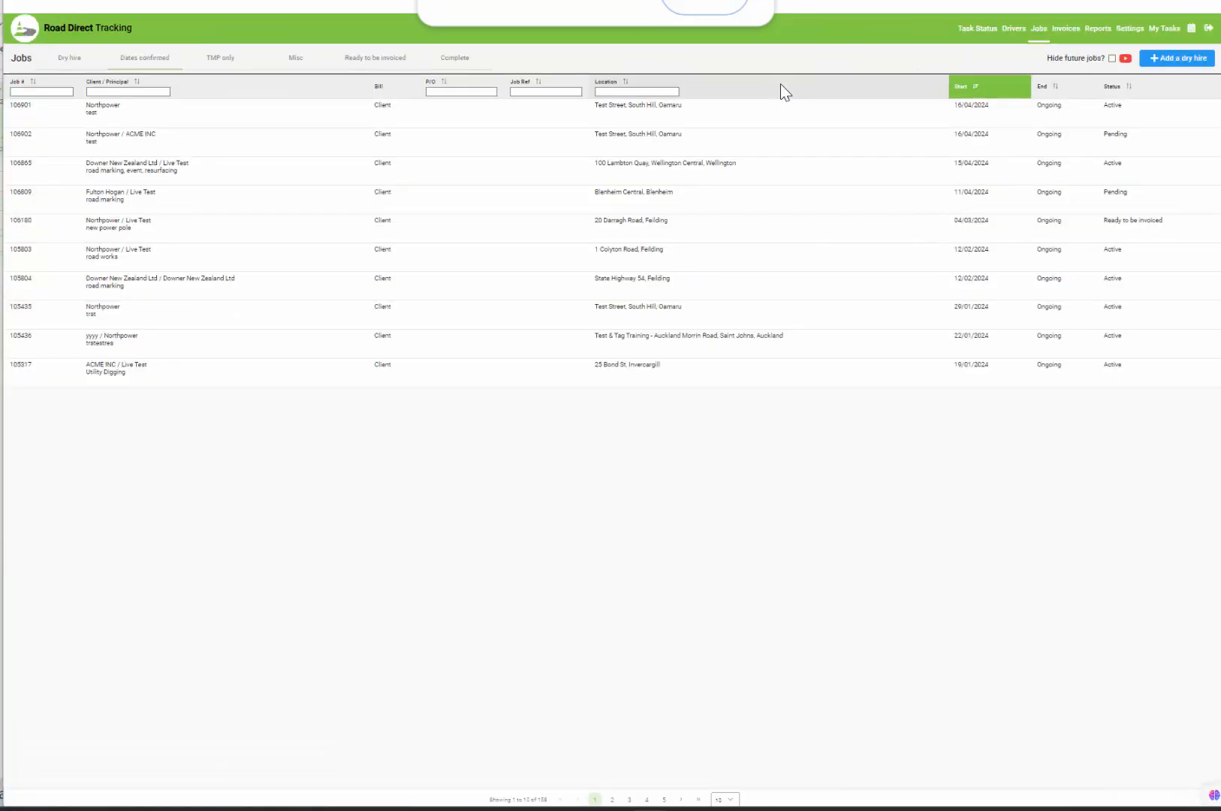
key("ctrl+plus")
key("ctrl+plus")
key("ctrl+plus")
key("ctrl+plus")
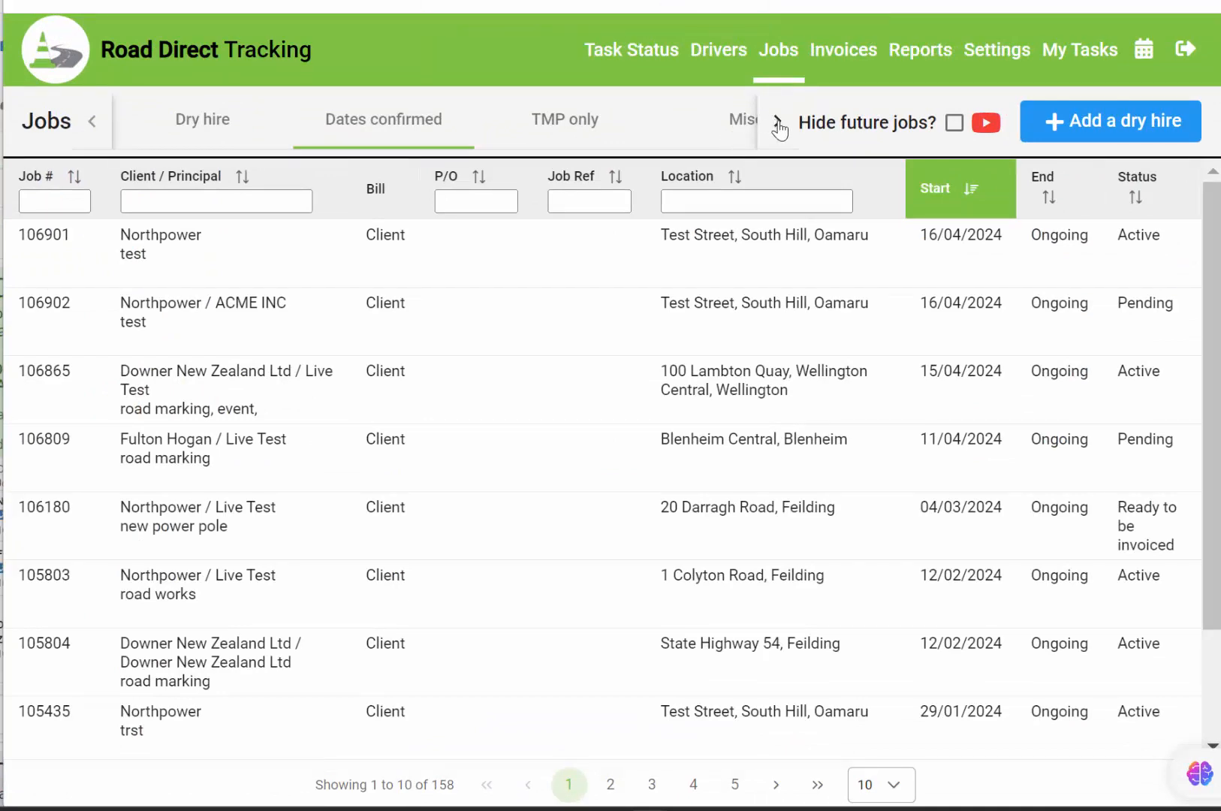
key("ctrl+minus")
key("ctrl+minus")
key("ctrl+minus")
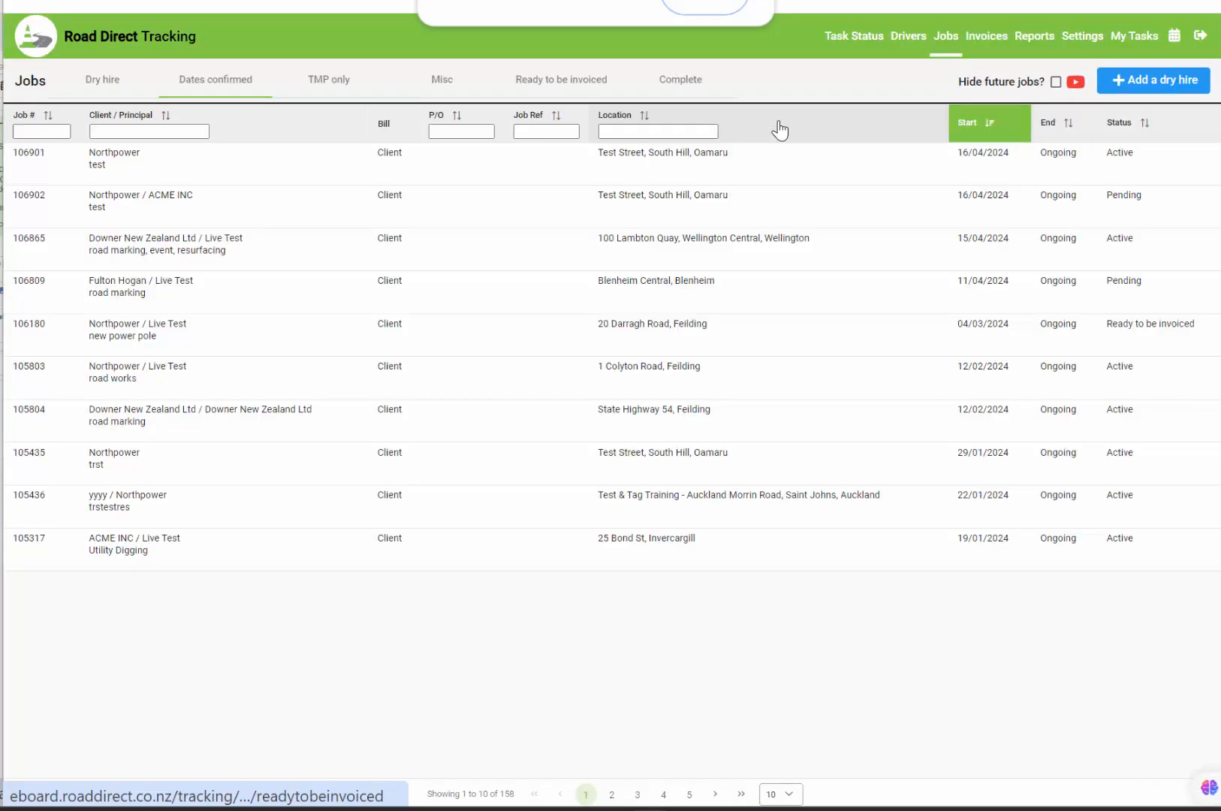
Step: View the first Northpower job with confirmed dates and show the invoices to process
left_click(656, 182)
key("ctrl+plus")
key("ctrl+plus")
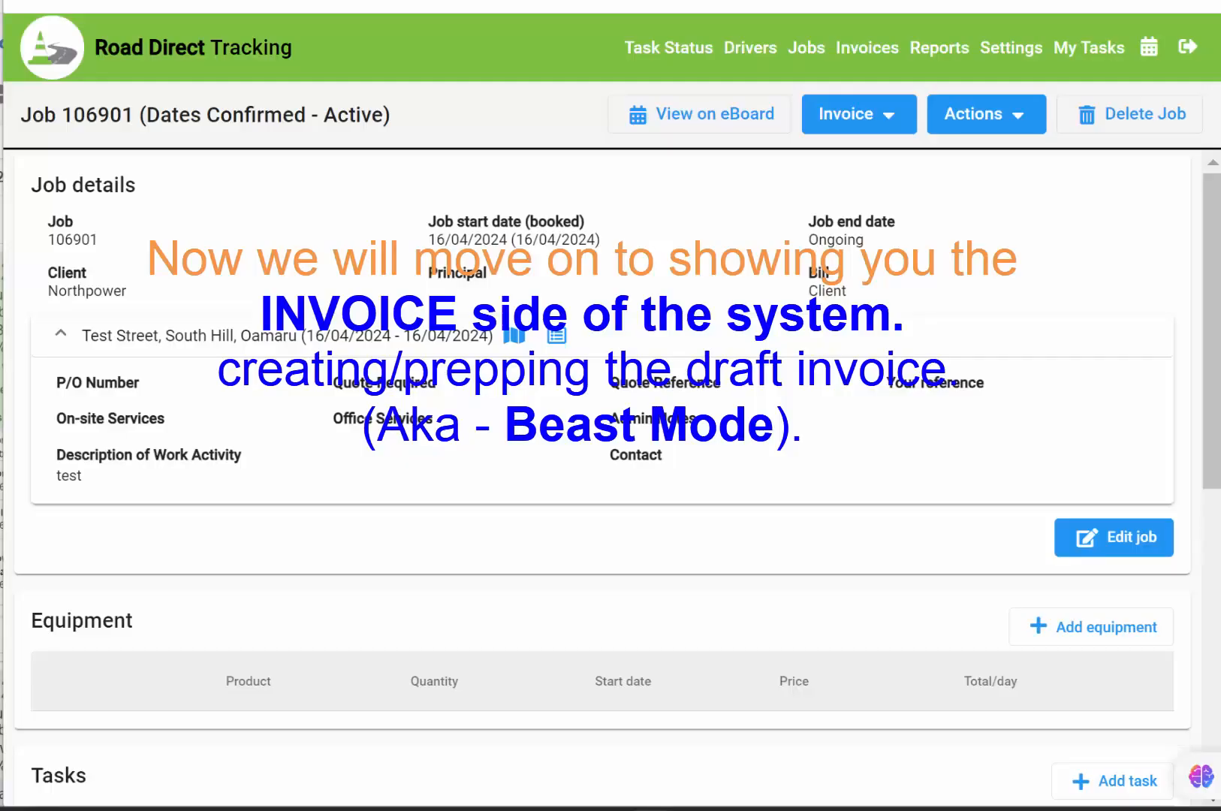
left_click(985, 36)
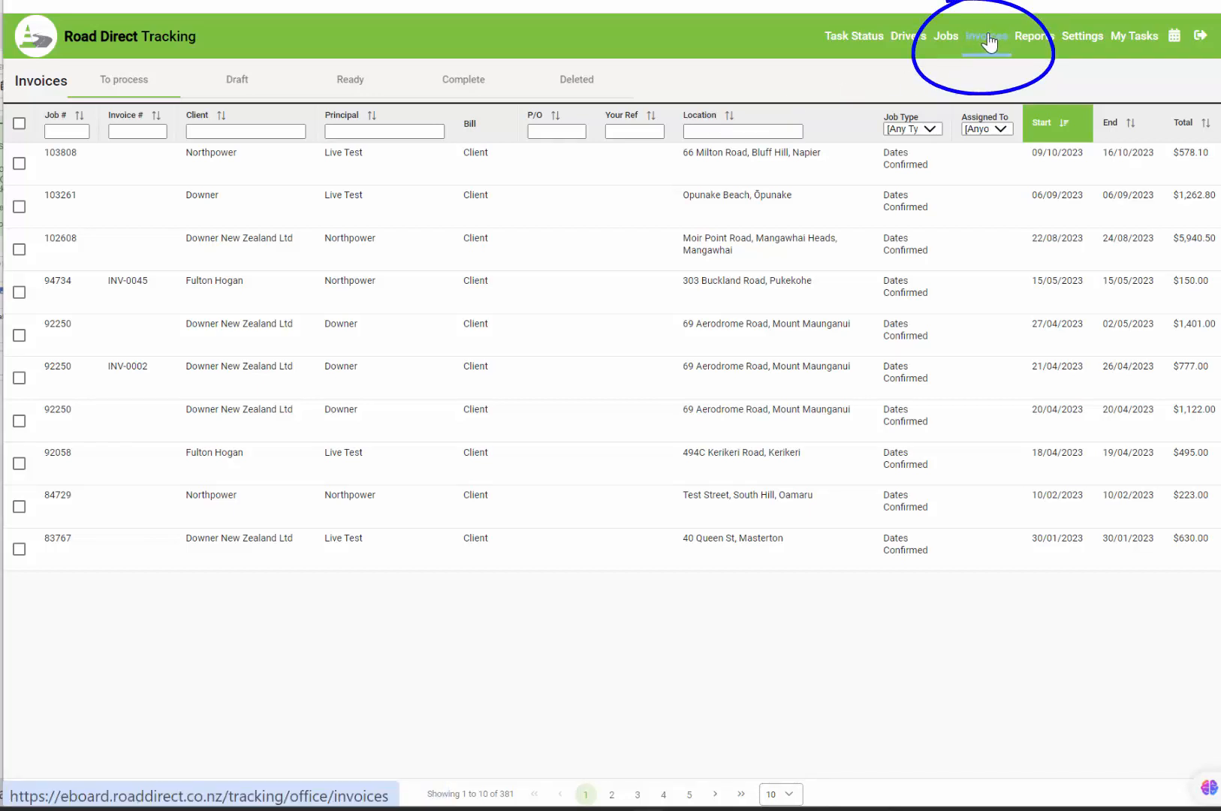
Step: Open the Northpower "new power pole" job from the jobs ready to be invoiced and view its invoice creation options
left_click(948, 38)
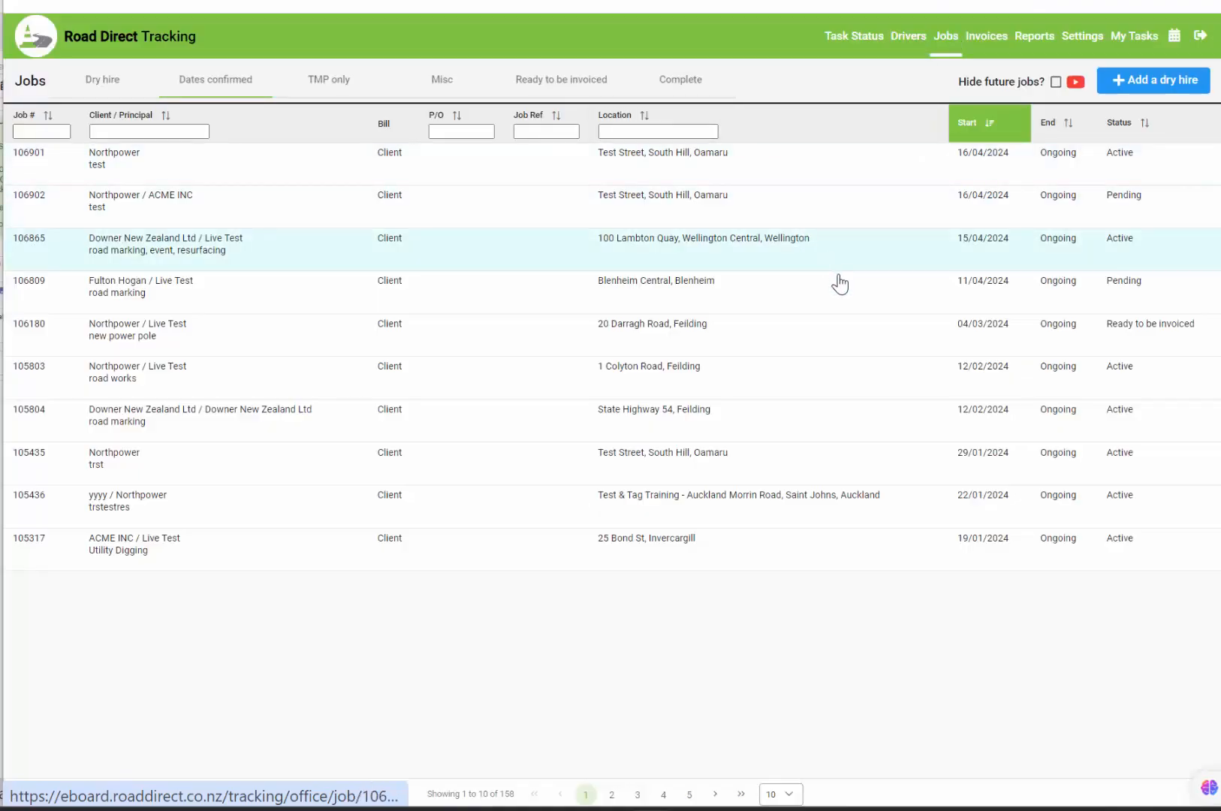
left_click(567, 84)
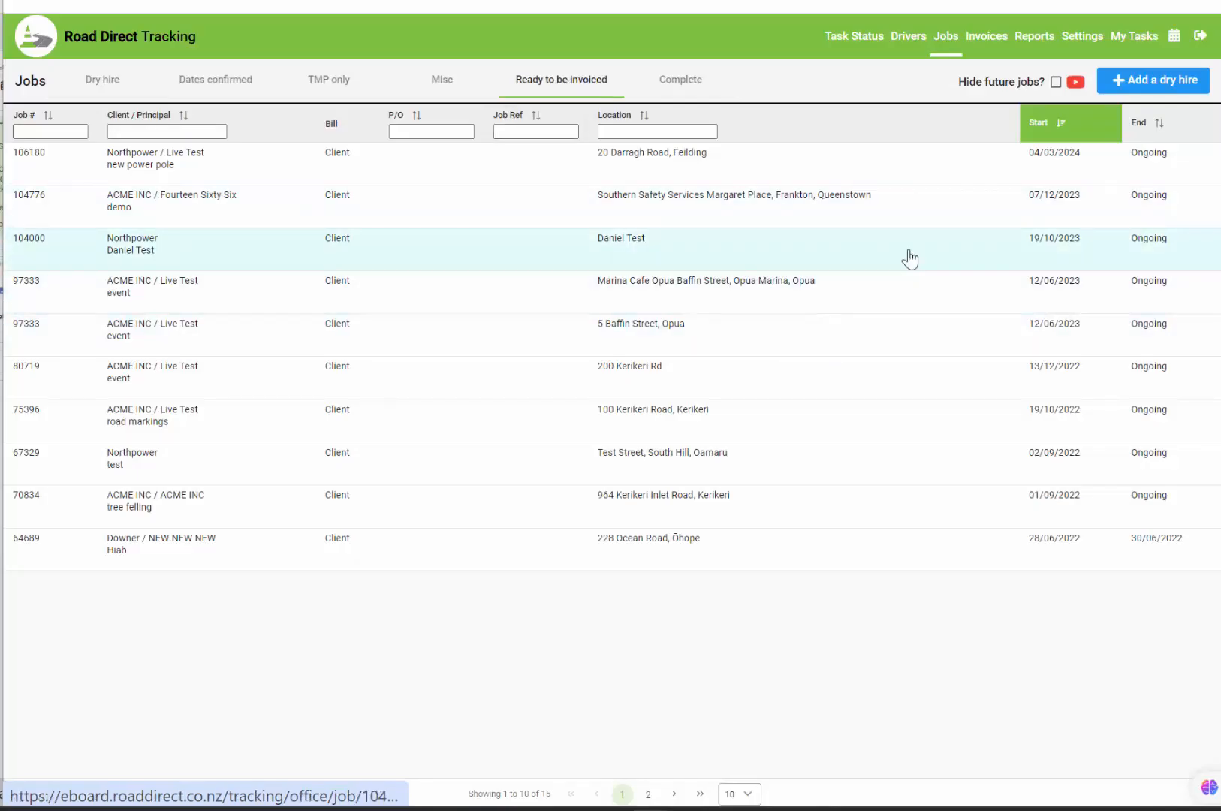
left_click(757, 169)
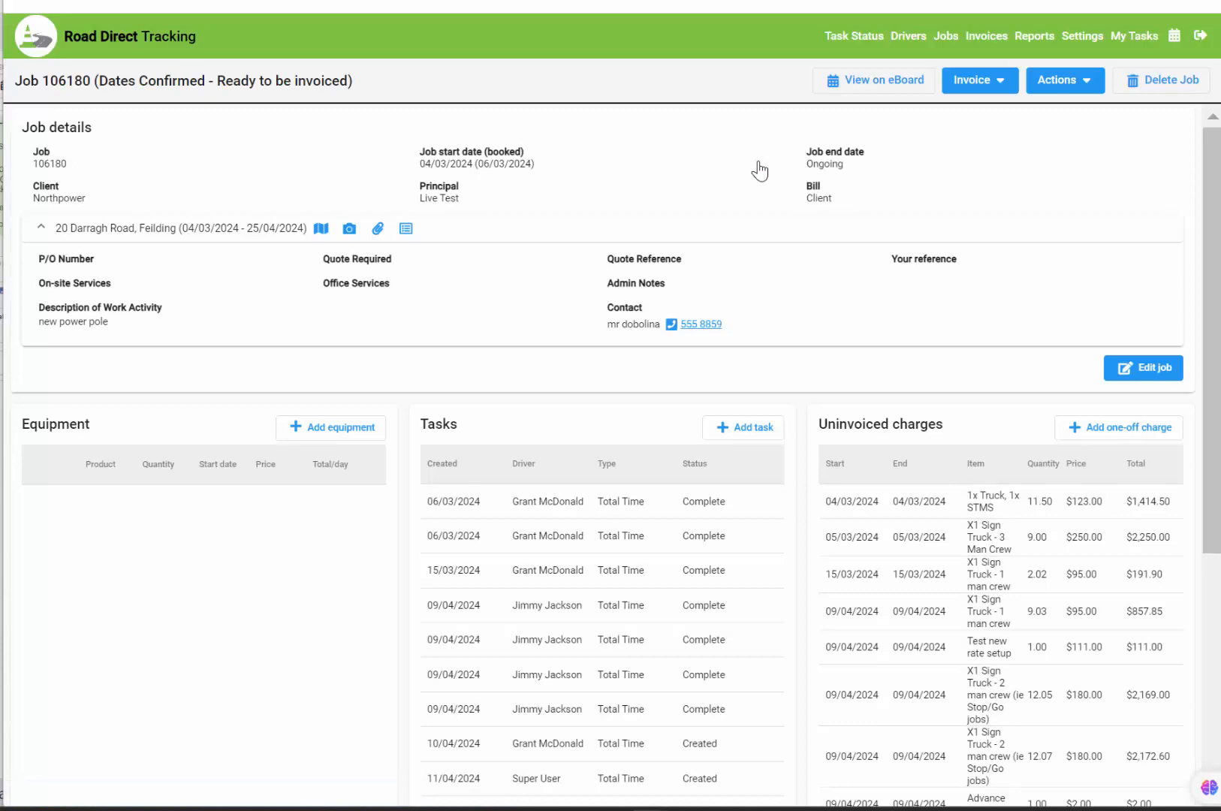
left_click(984, 85)
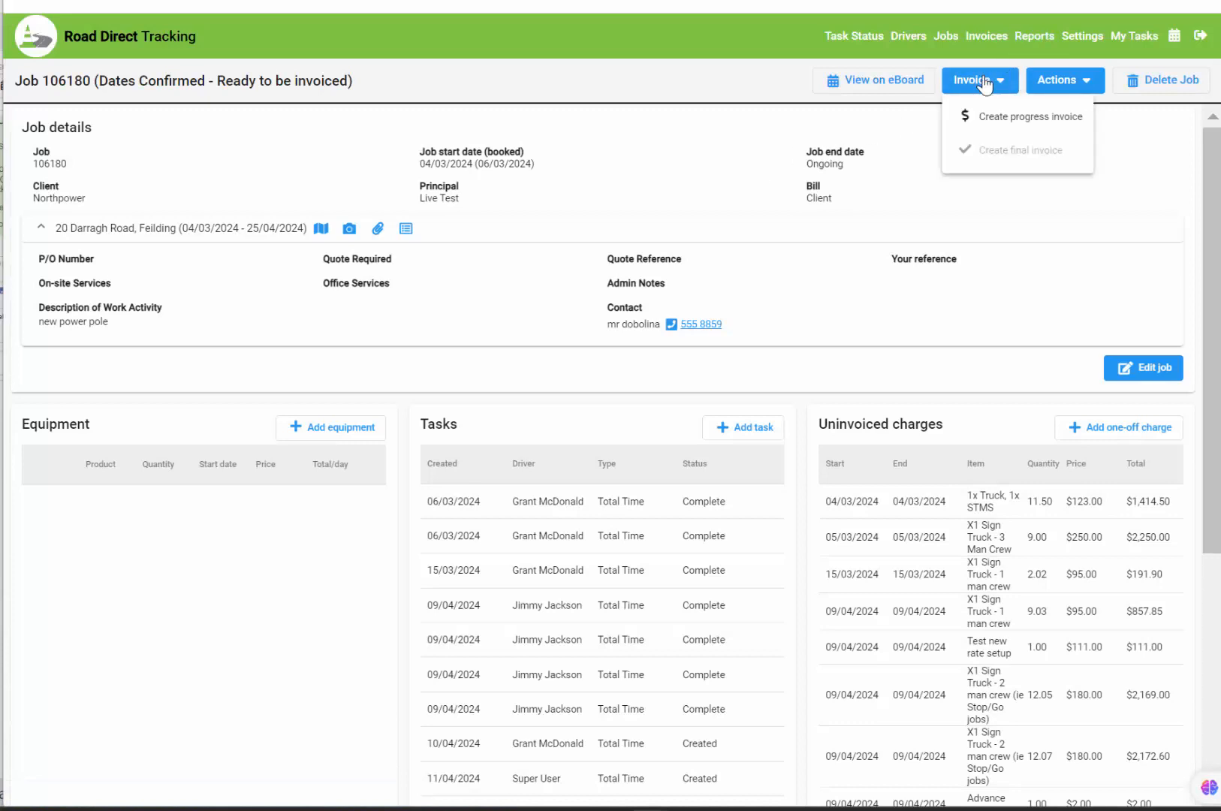
left_click(1015, 259)
Step: Filter the invoices to process by the client name "north" and clear the filter
left_click(980, 45)
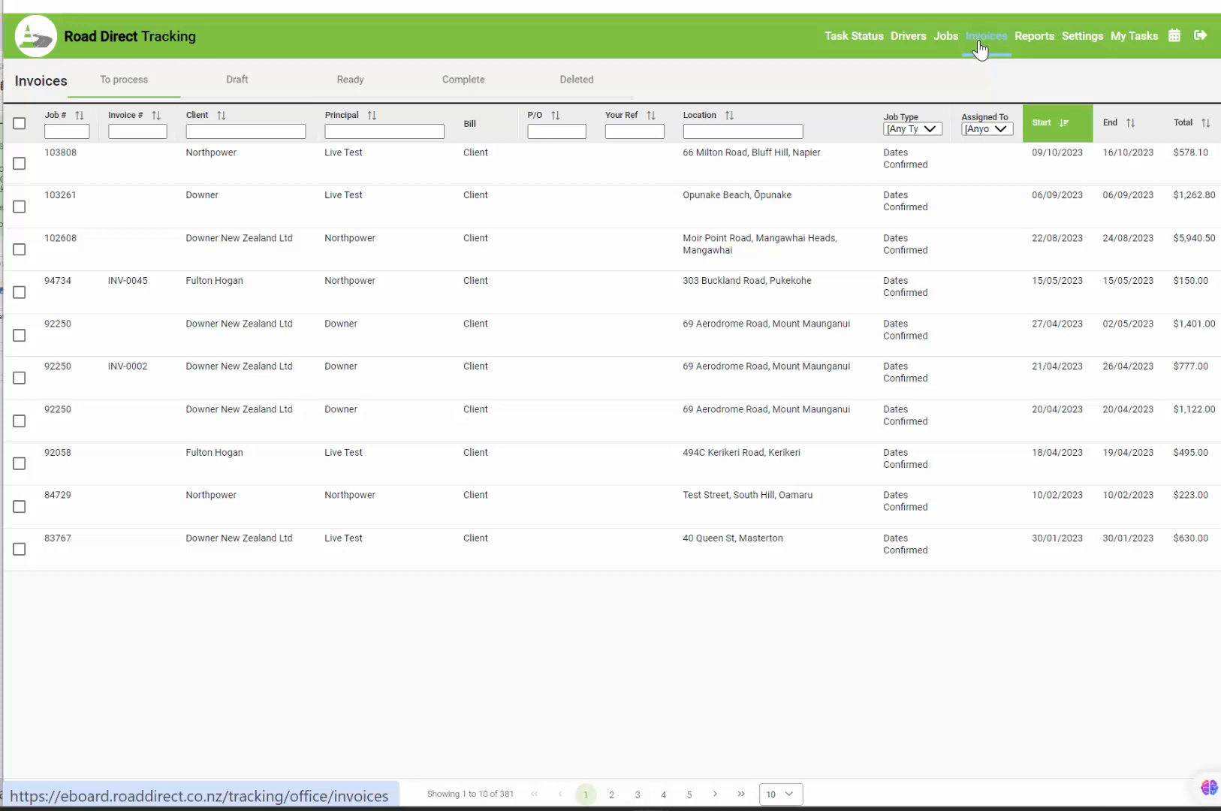
left_click(267, 129)
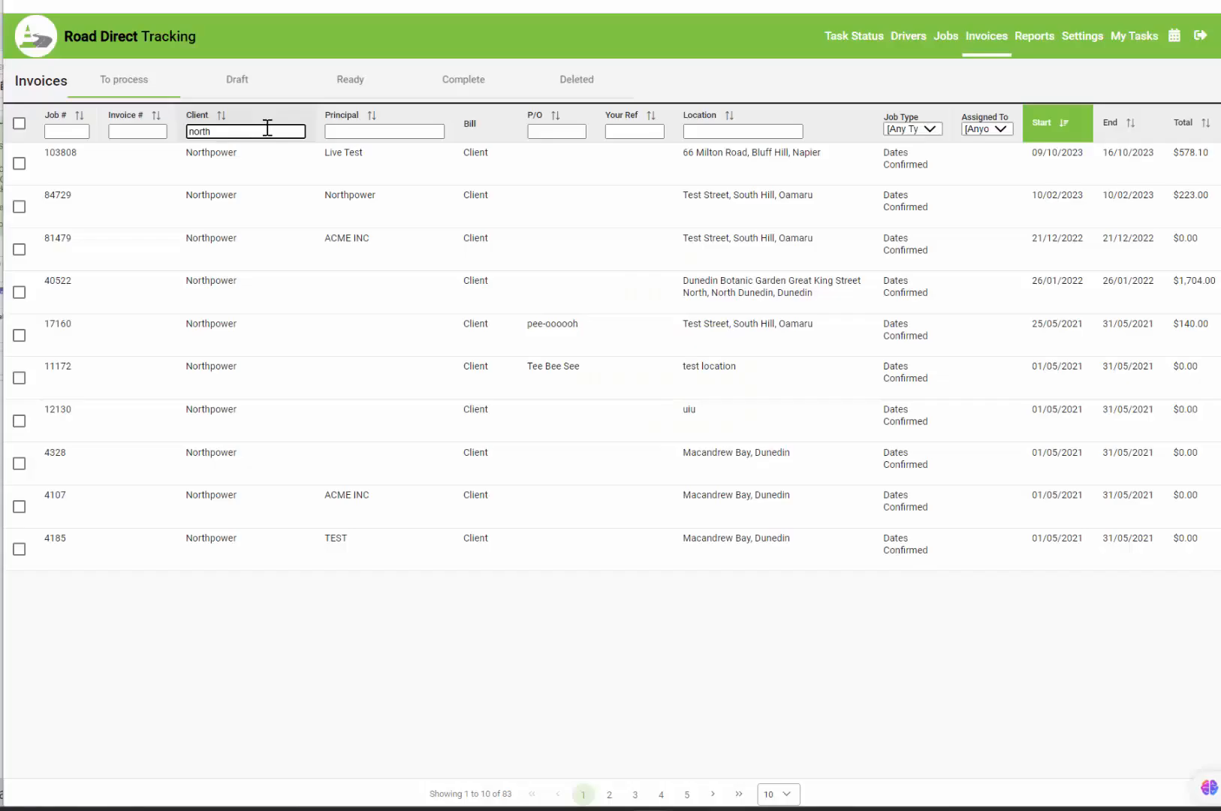
key("BackSpace")
key("BackSpace")
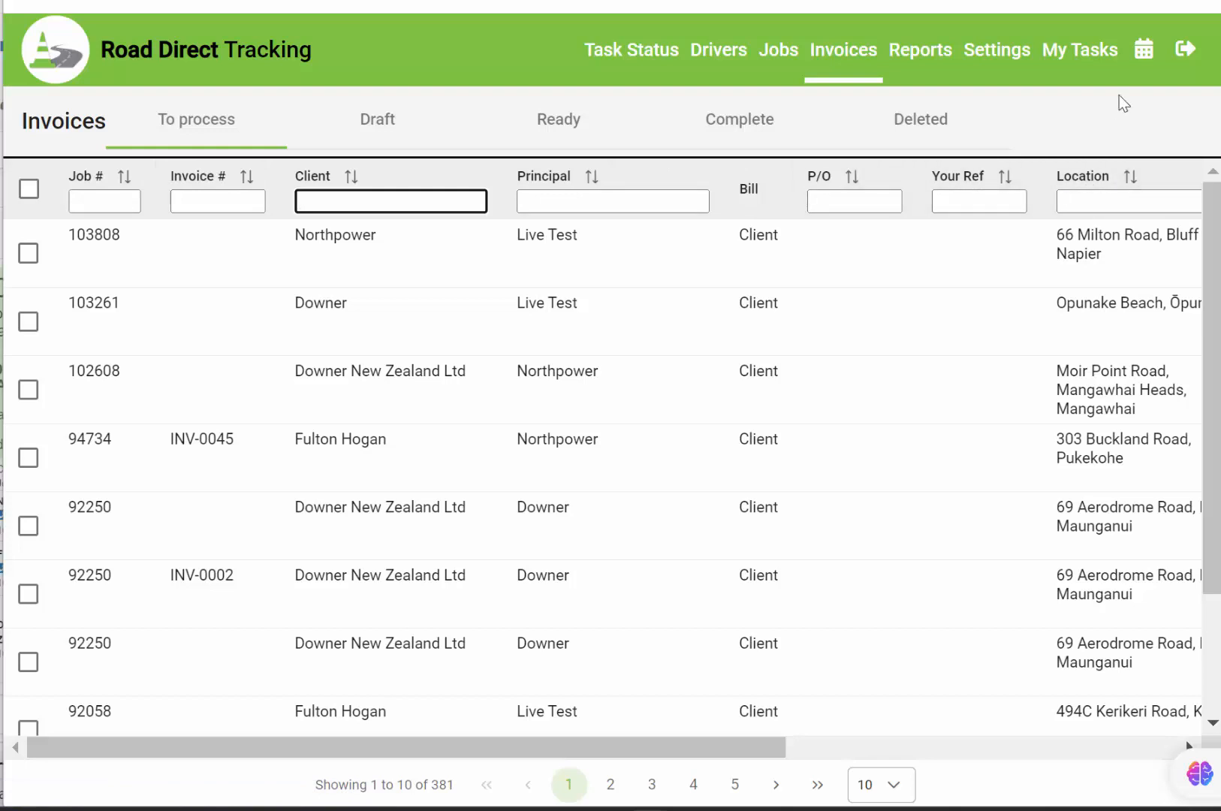
key("ctrl+minus")
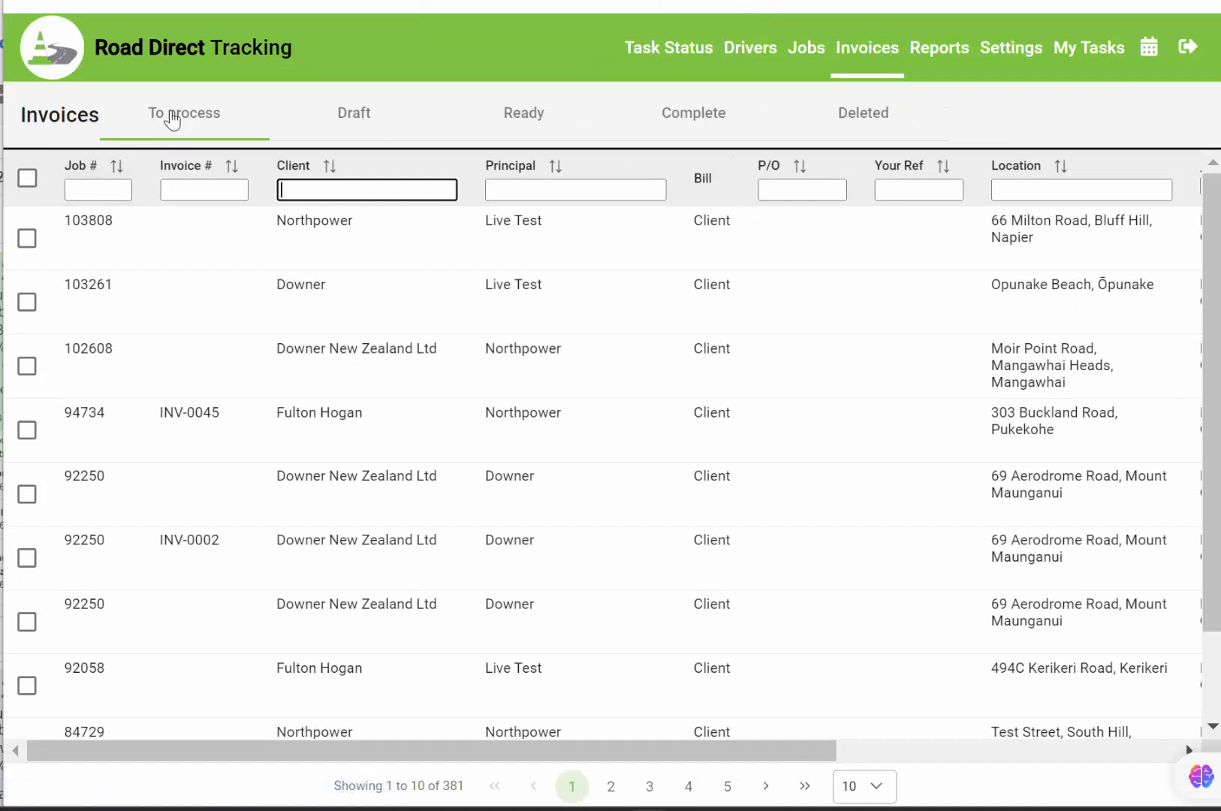
Step: Open the Northpower "digging utilities" invoice from the invoices to process and assign it to a staff member
left_click(171, 118)
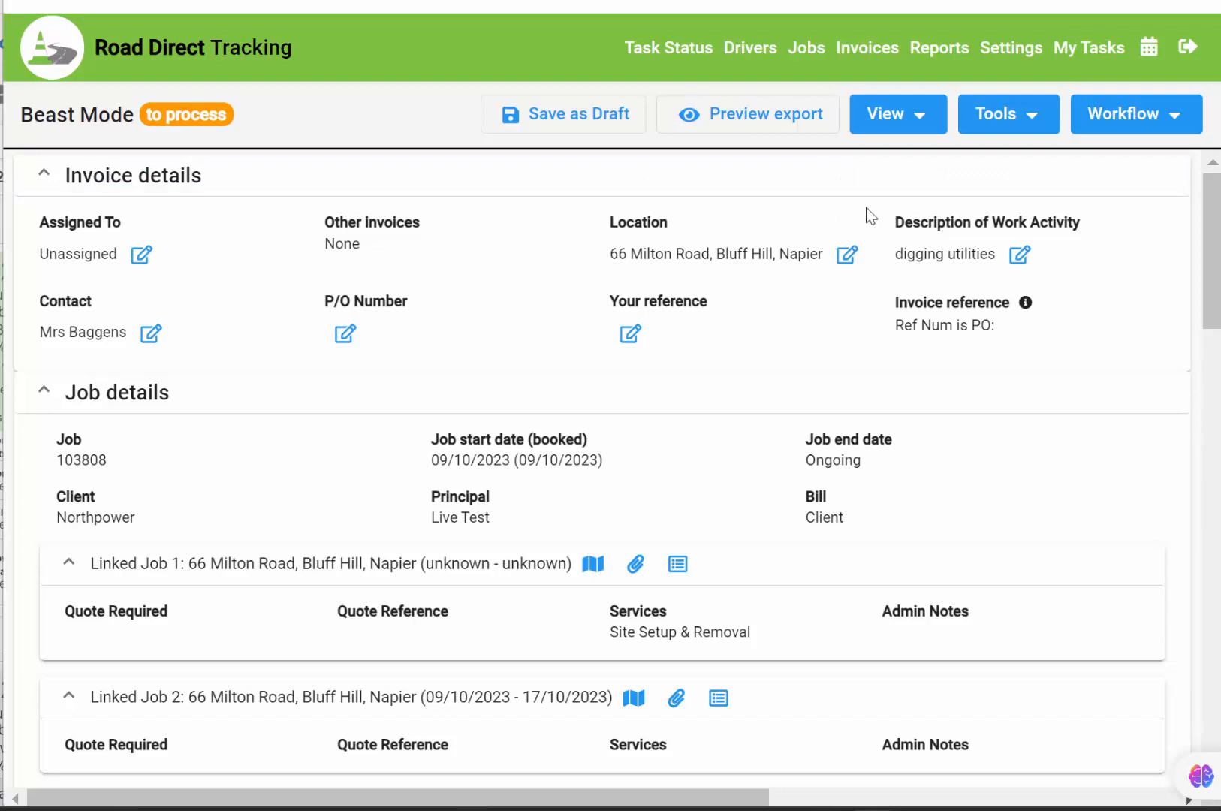
left_click(1019, 122)
left_click(1017, 276)
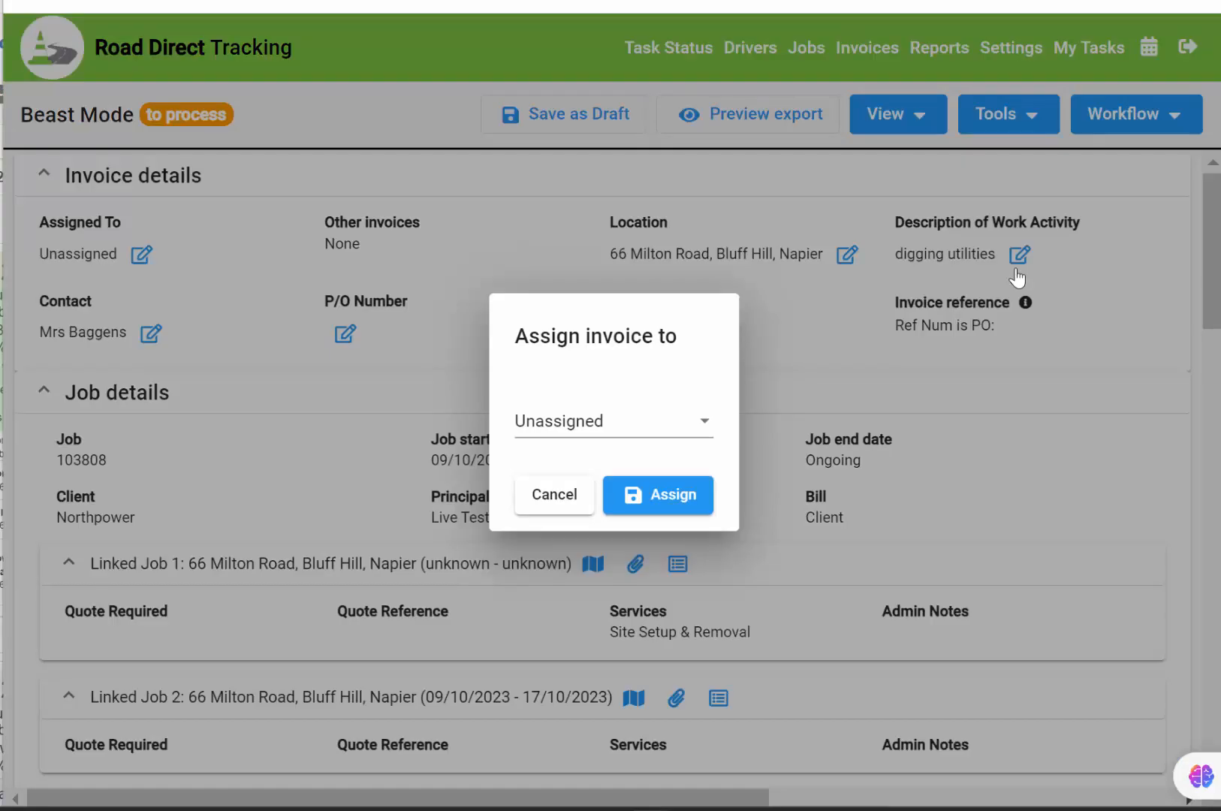
left_click(625, 422)
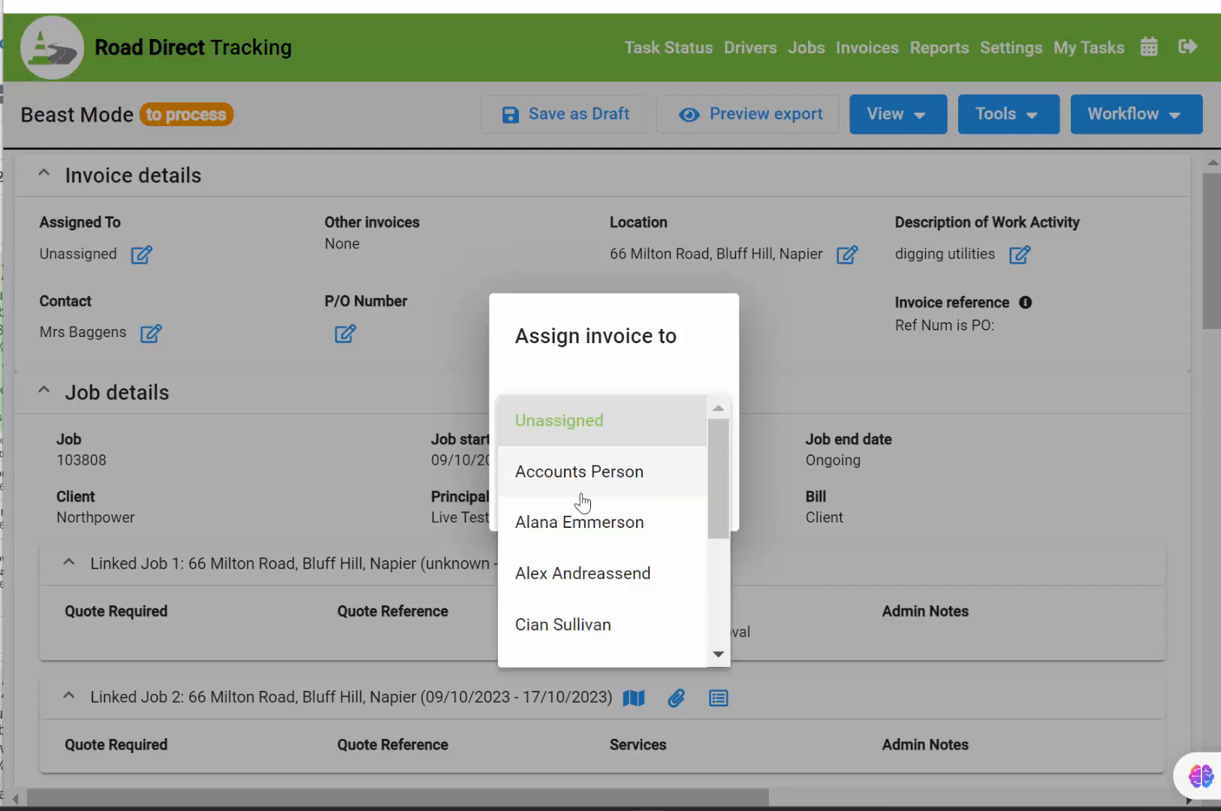
left_click(587, 489)
left_click(614, 432)
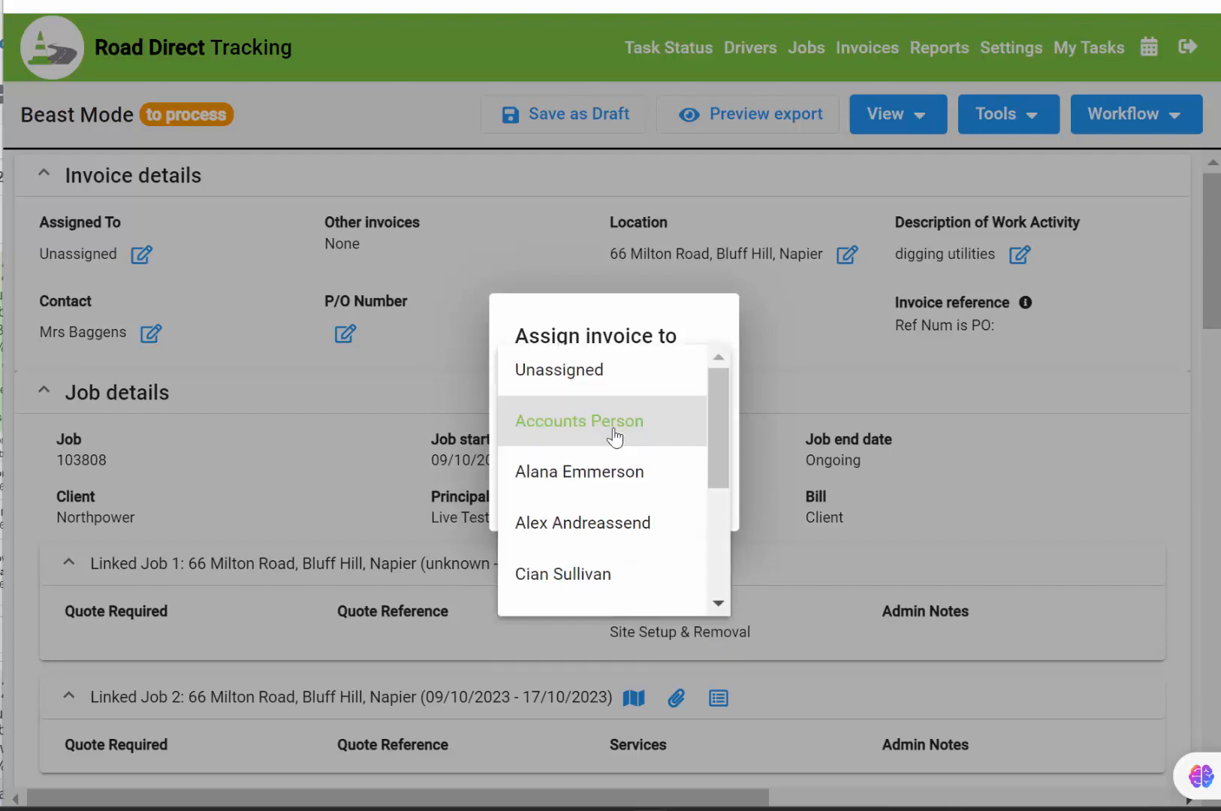
left_click(589, 519)
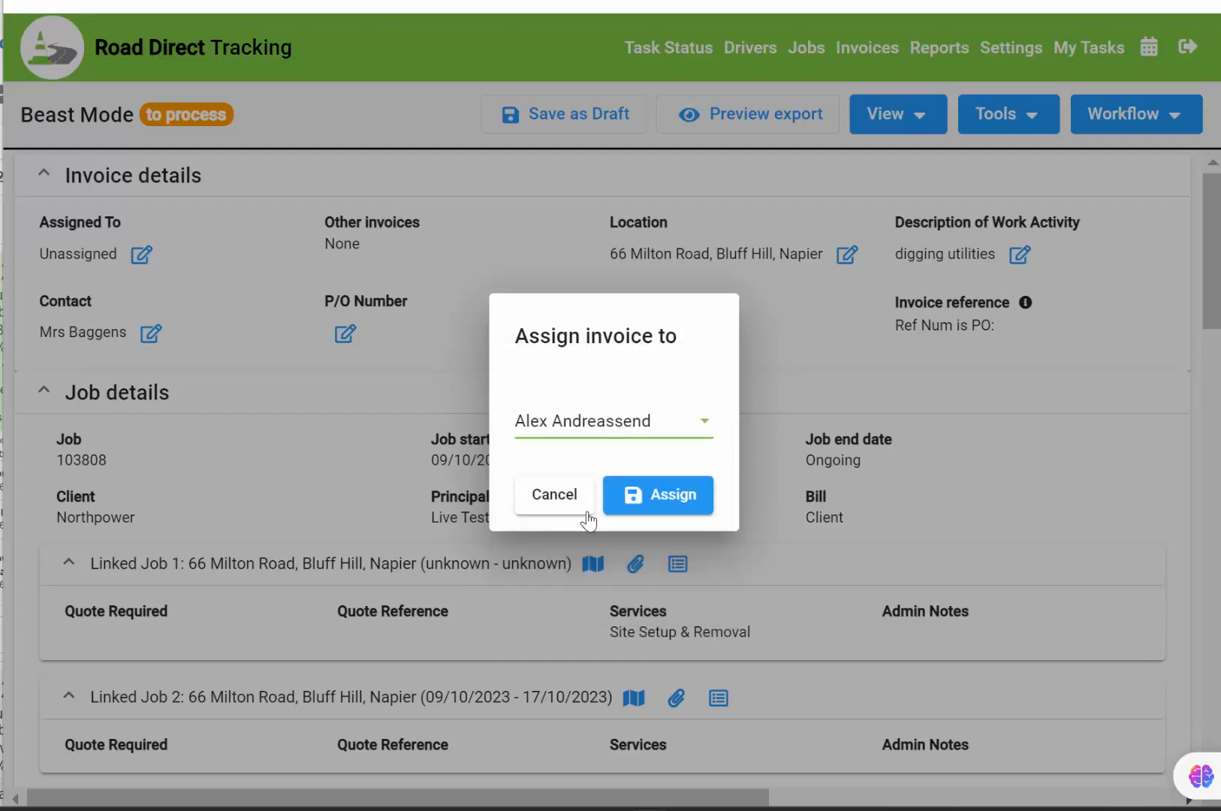
left_click(653, 496)
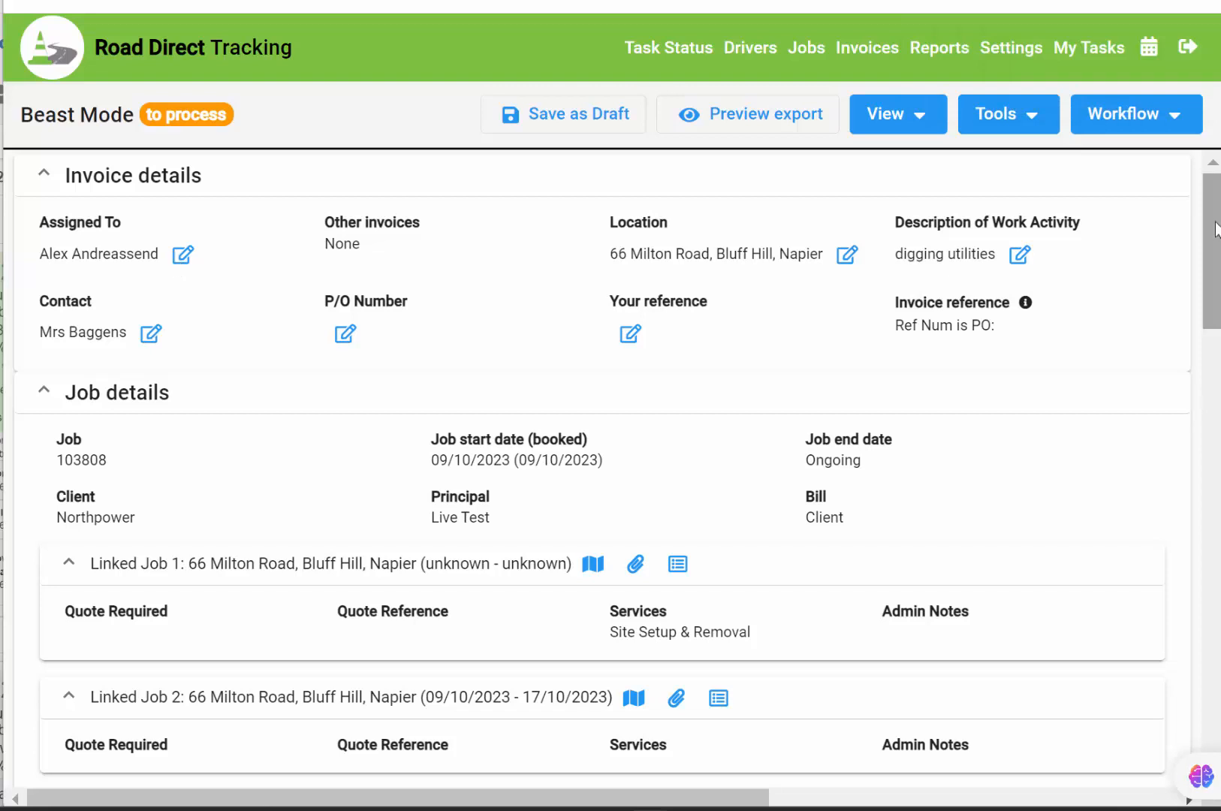
Step: Review the Northpower invoice's details and workflow options and save the invoice as a draft
mouse_move(1216, 229)
left_mouse_down()
mouse_move(1213, 256)
mouse_move(1213, 237)
left_mouse_up()
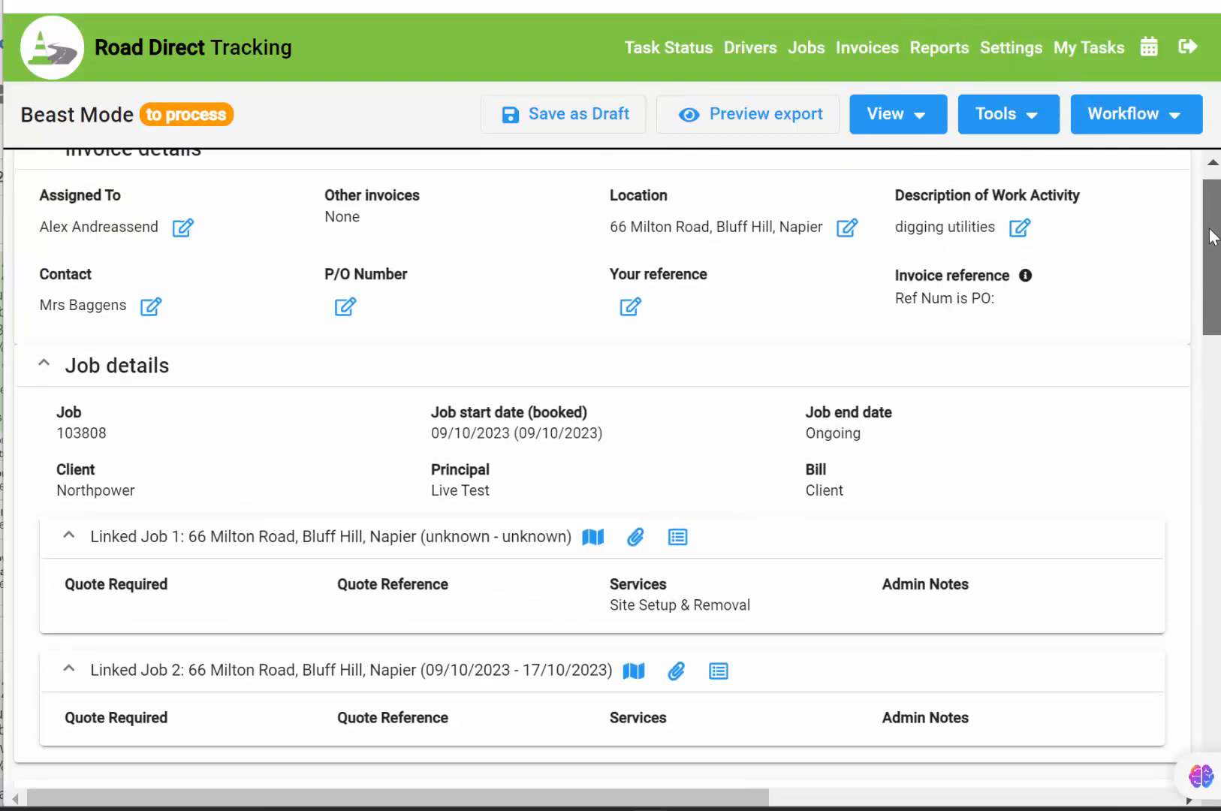
left_click_drag(1212, 237, 1211, 202)
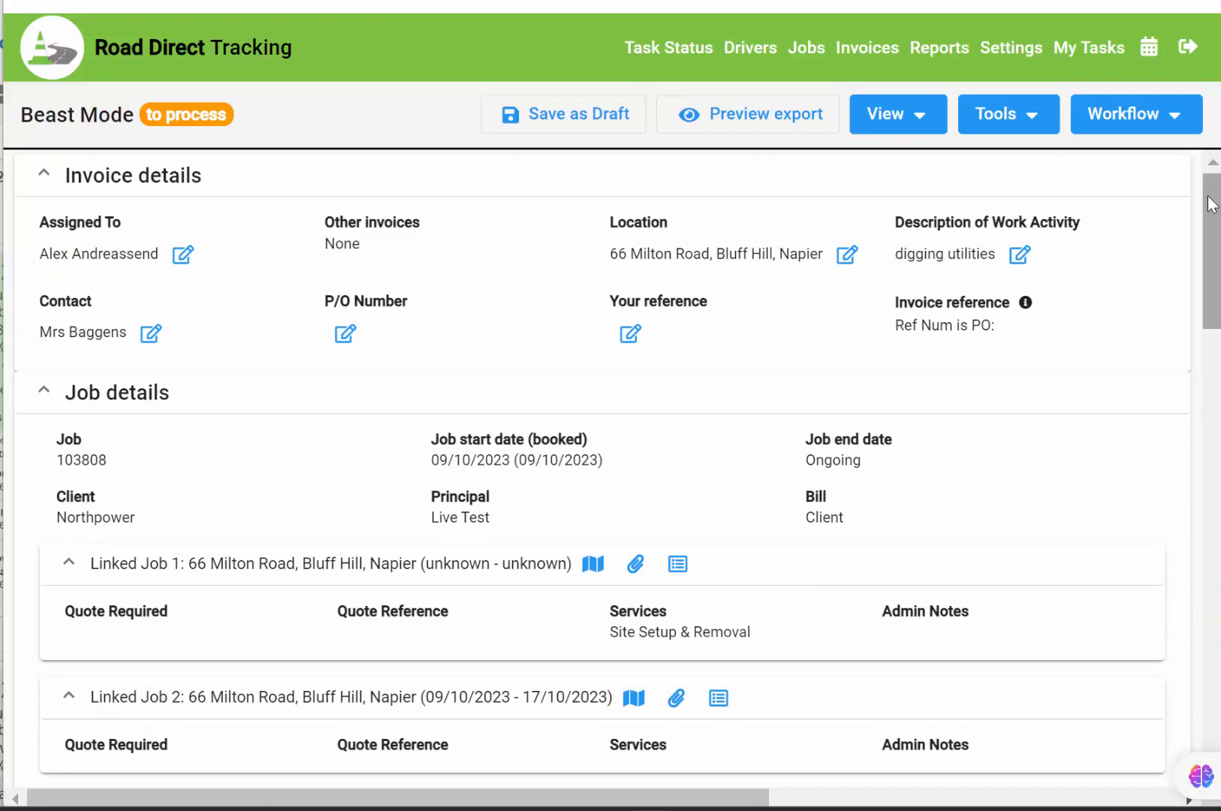
left_click_drag(1208, 195, 1197, 443)
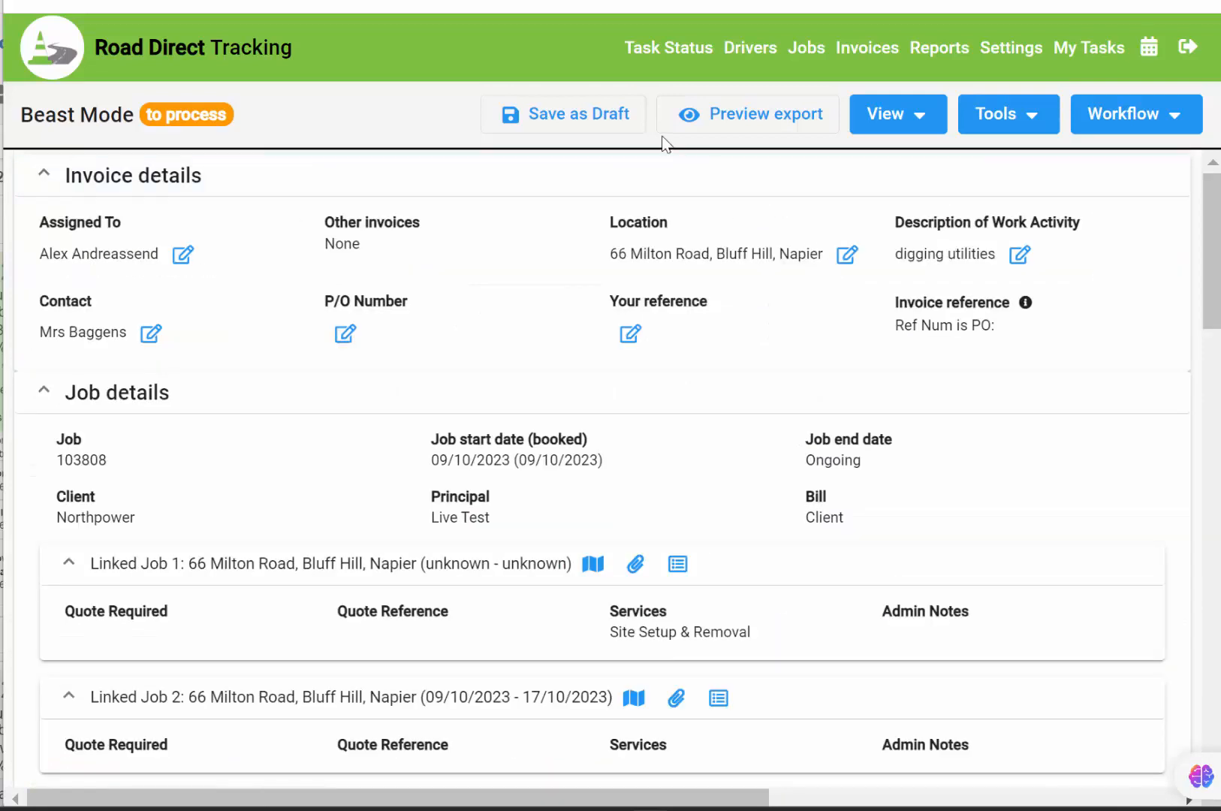
left_click(1133, 113)
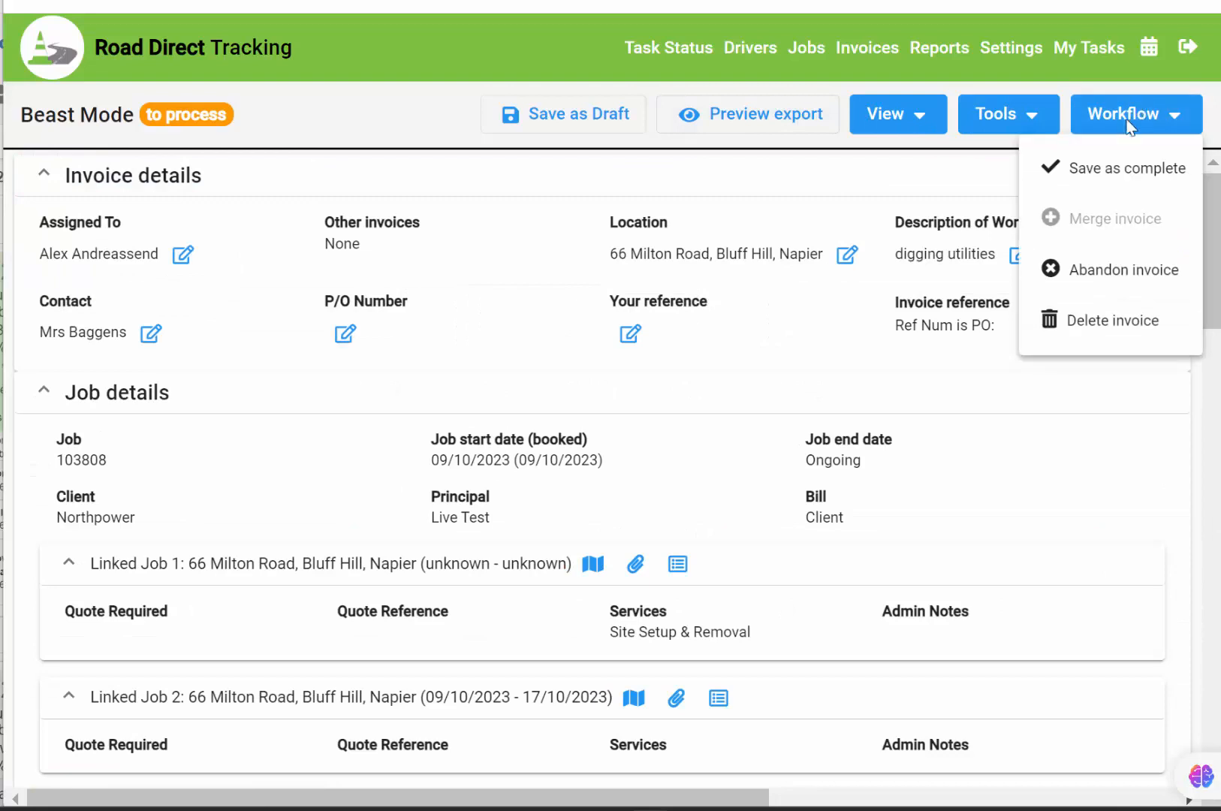
left_click(576, 126)
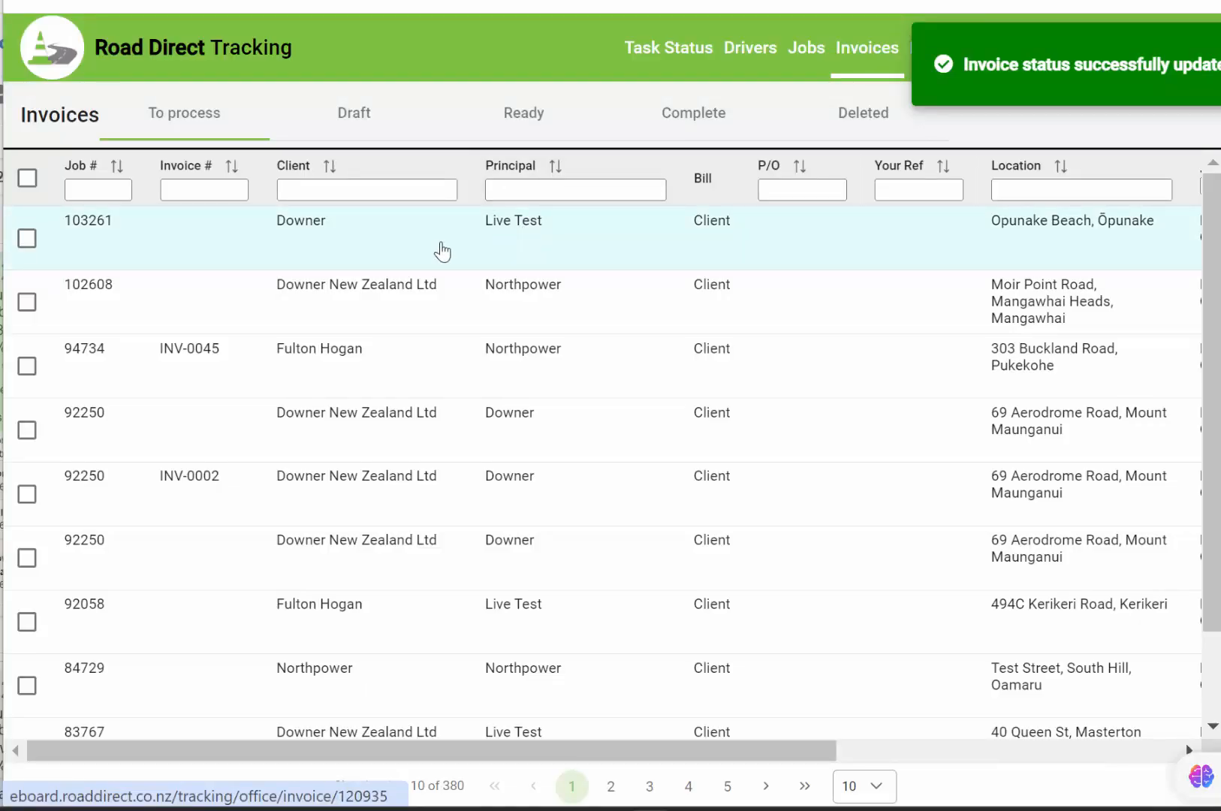
Step: Open the Downer invoice for Opunake Beach from the invoices to process and preview its export
left_click(442, 252)
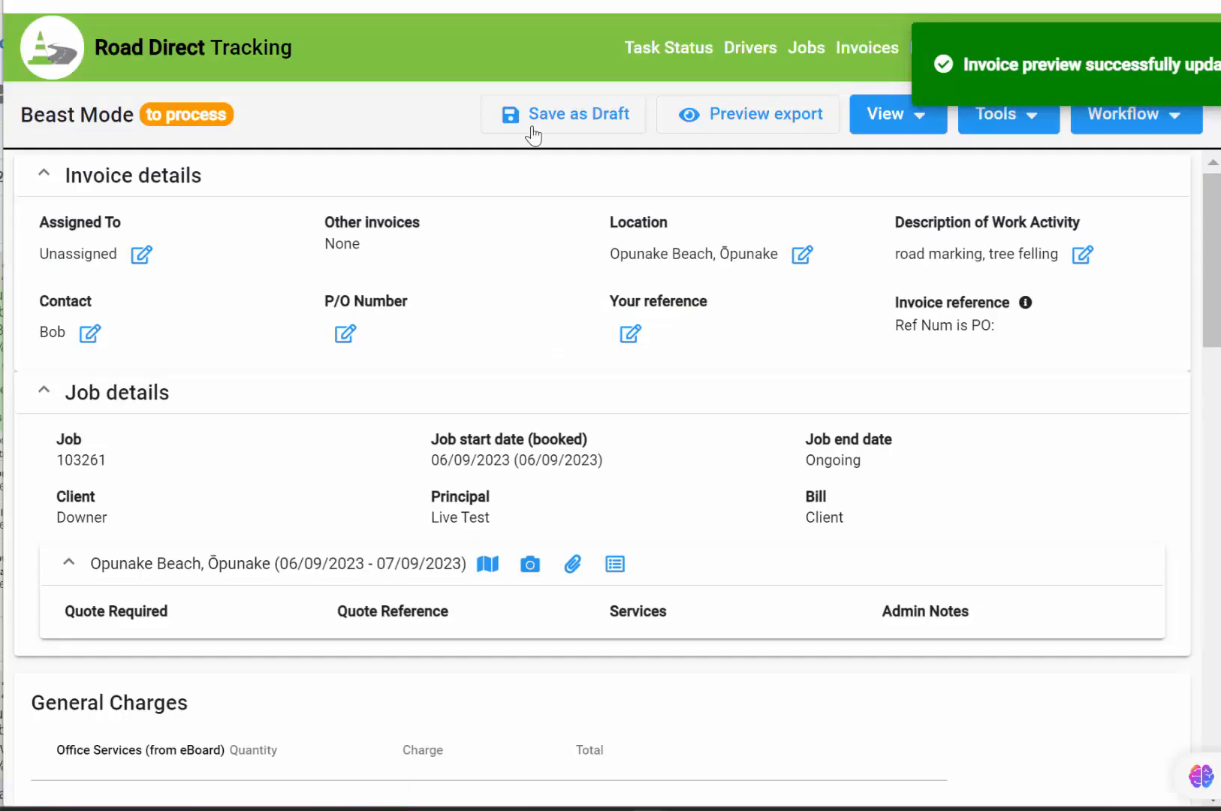
left_click(886, 120)
left_click(780, 181)
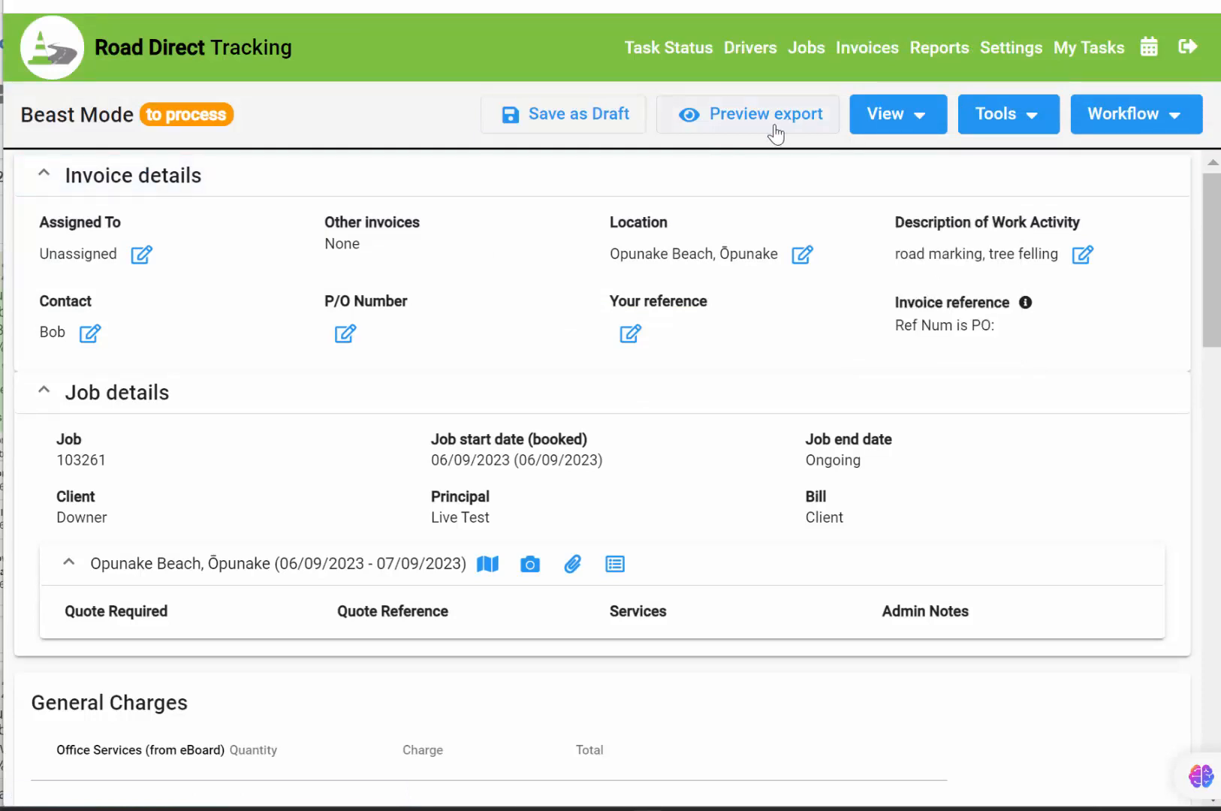
left_click(726, 122)
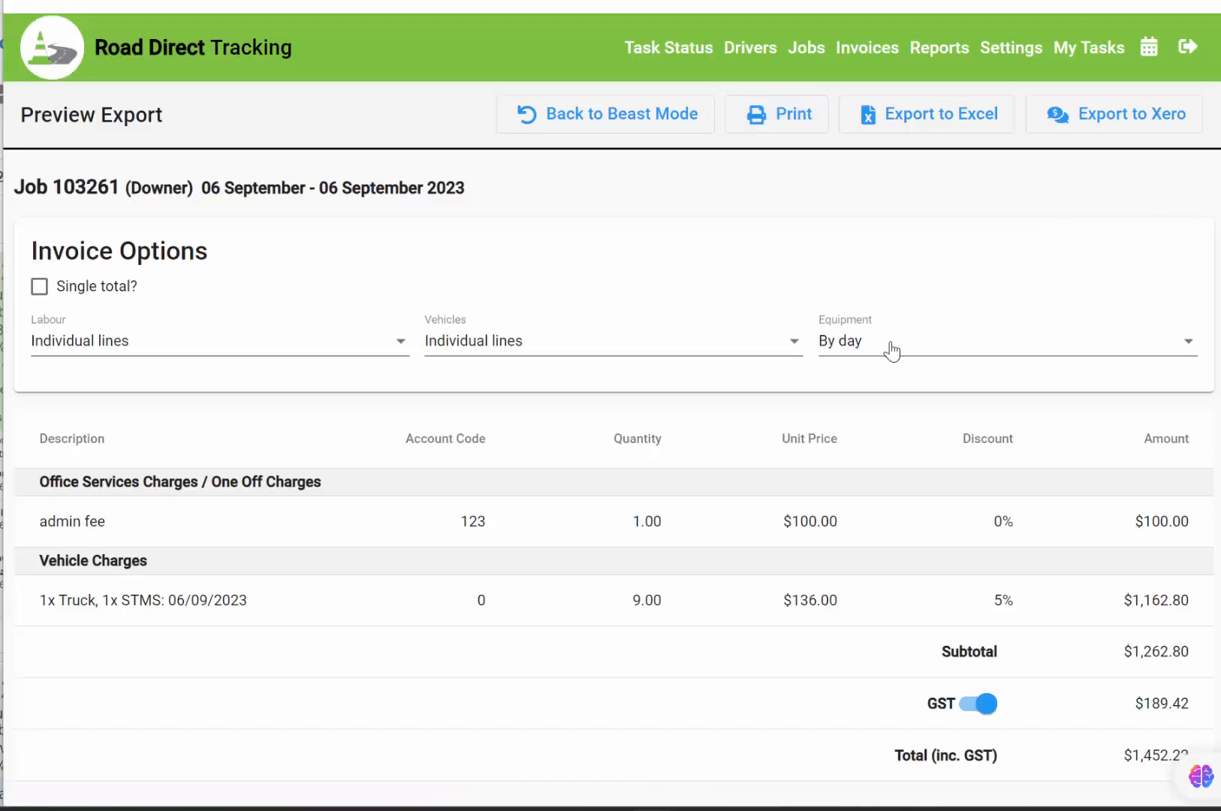
Step: Review the labour, vehicle and equipment line options in the export preview, set equipment to By item, and return to Beast Mode
left_click(836, 341)
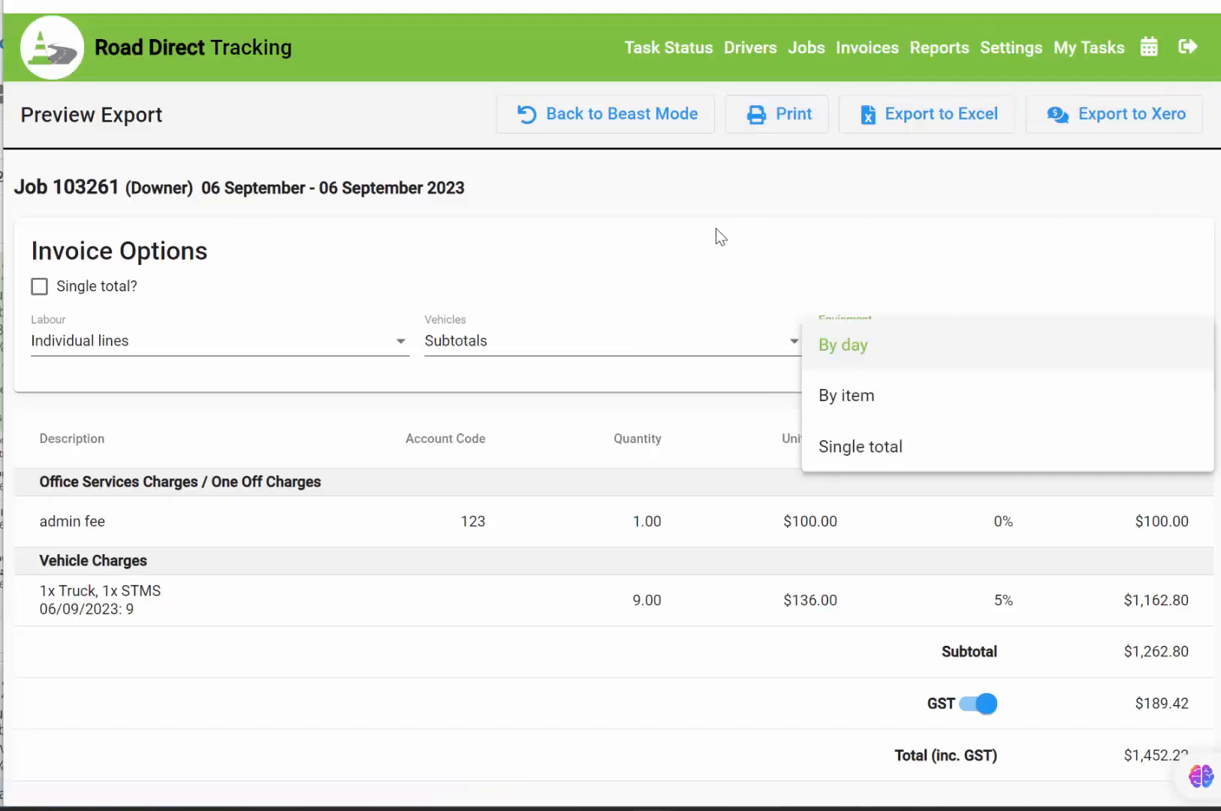
left_click(325, 340)
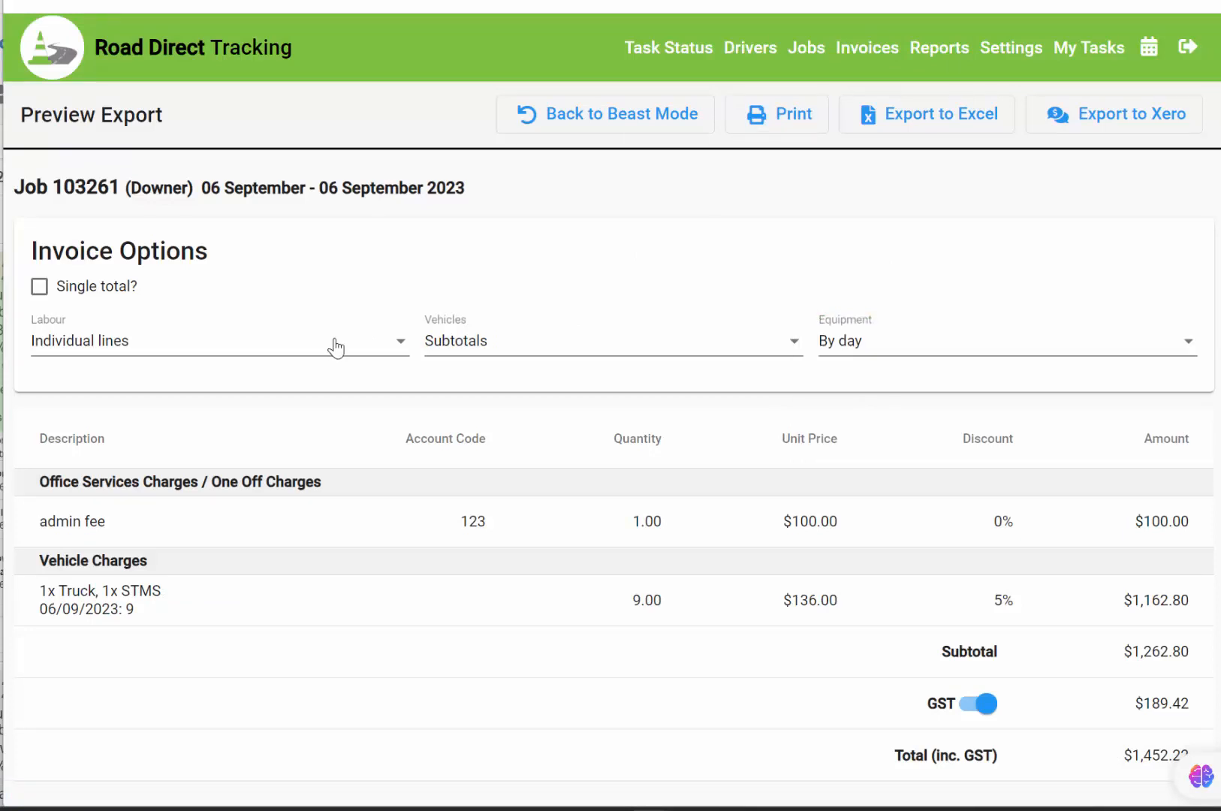
left_click(346, 343)
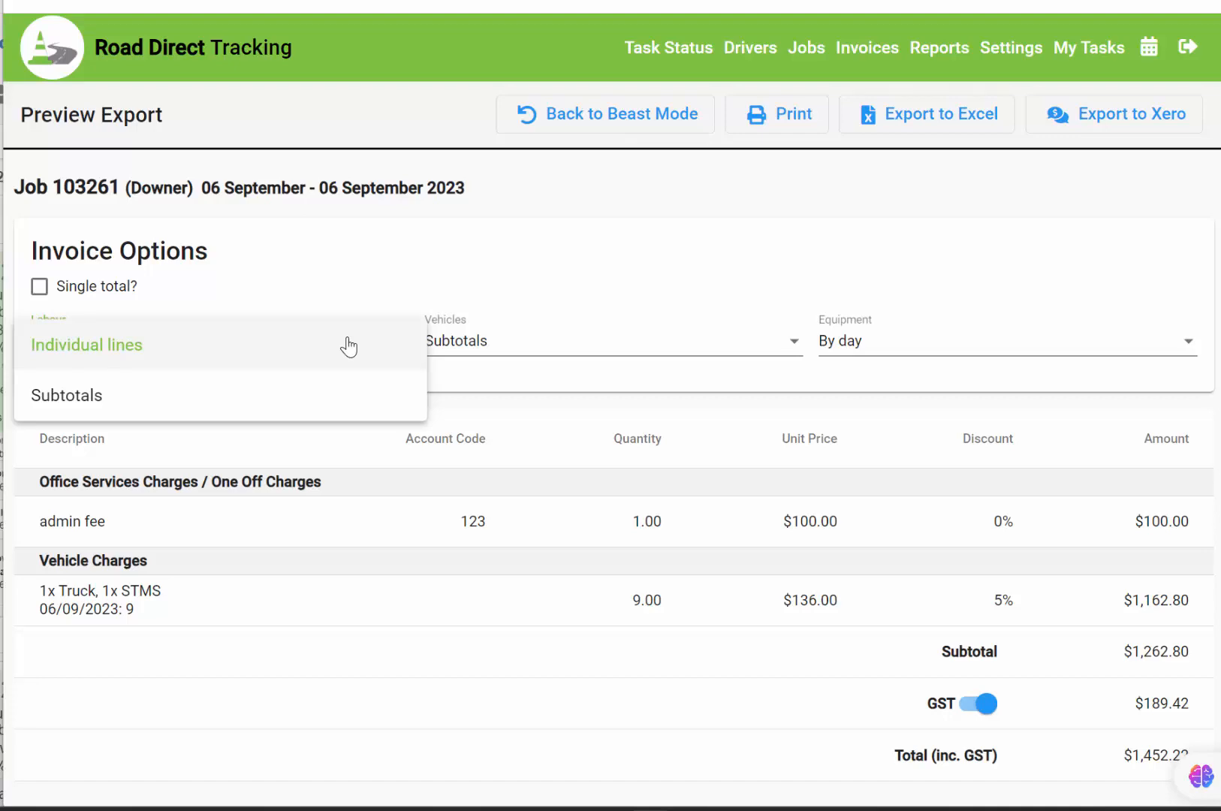
left_click(337, 395)
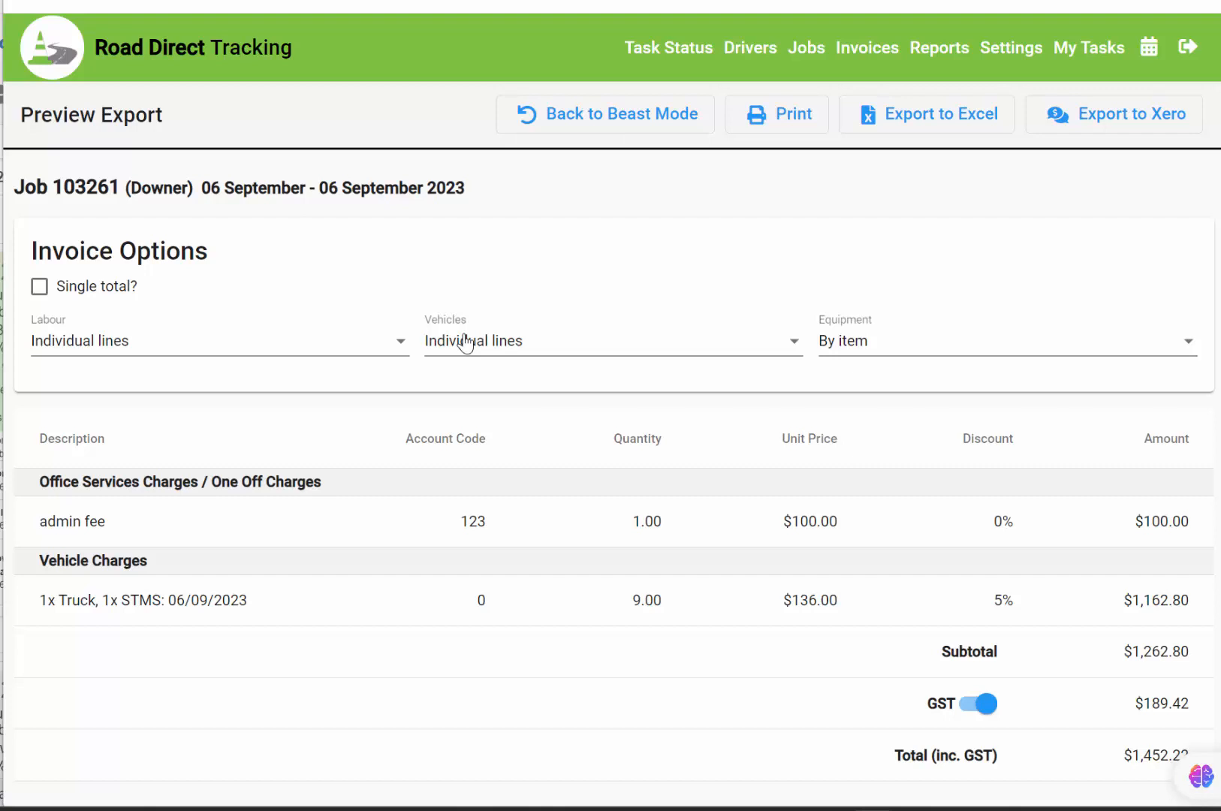
left_click(280, 347)
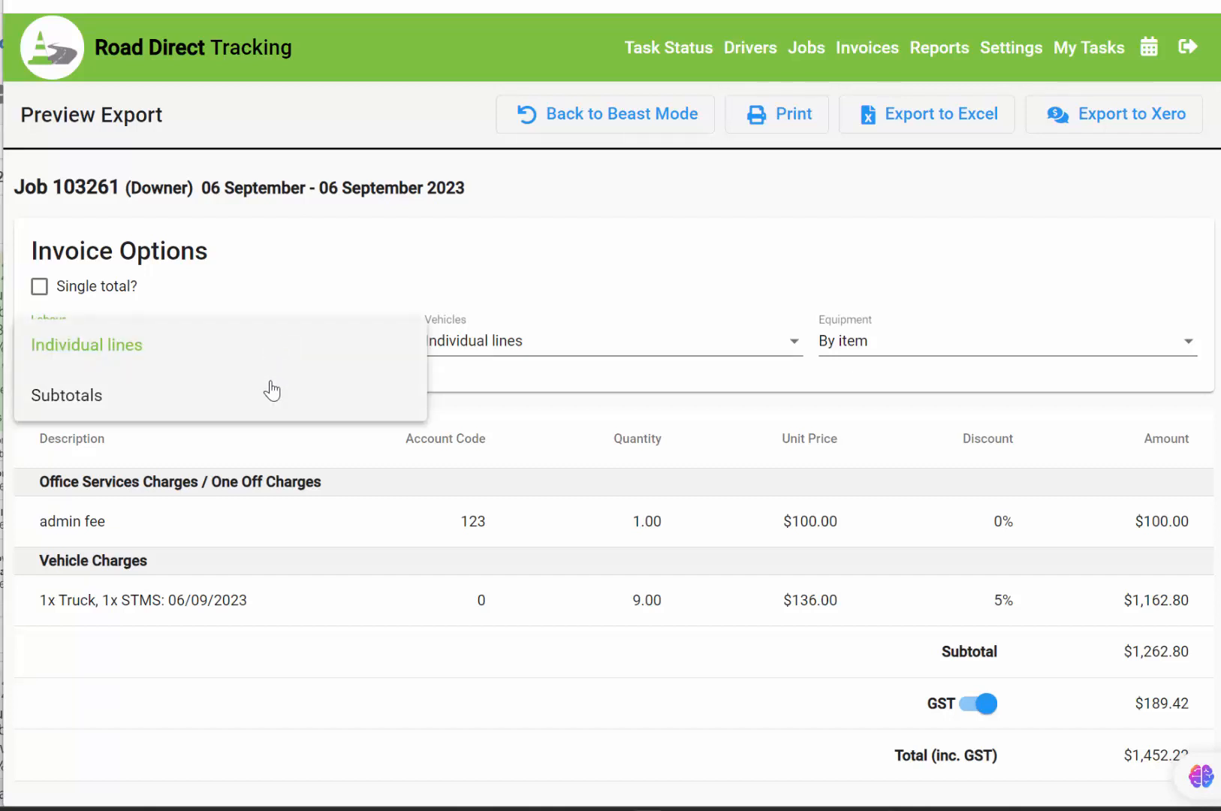
left_click(356, 276)
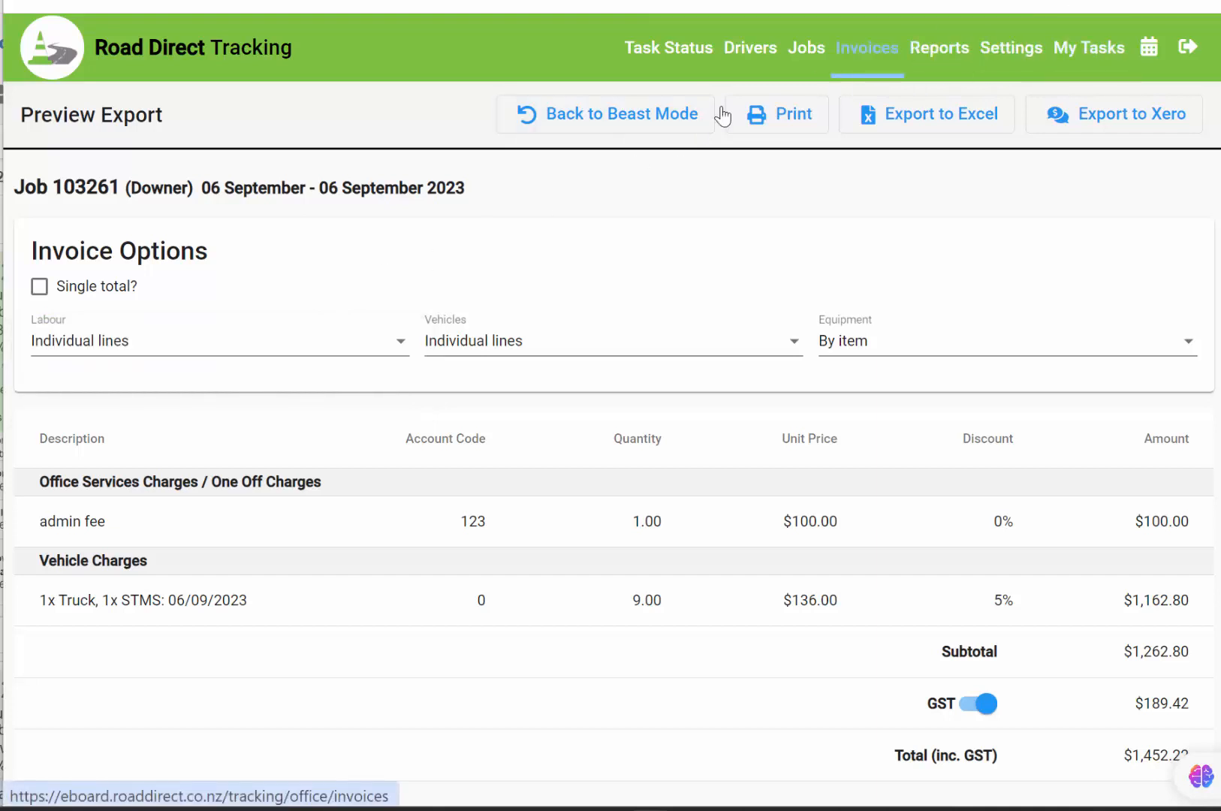
left_click(595, 119)
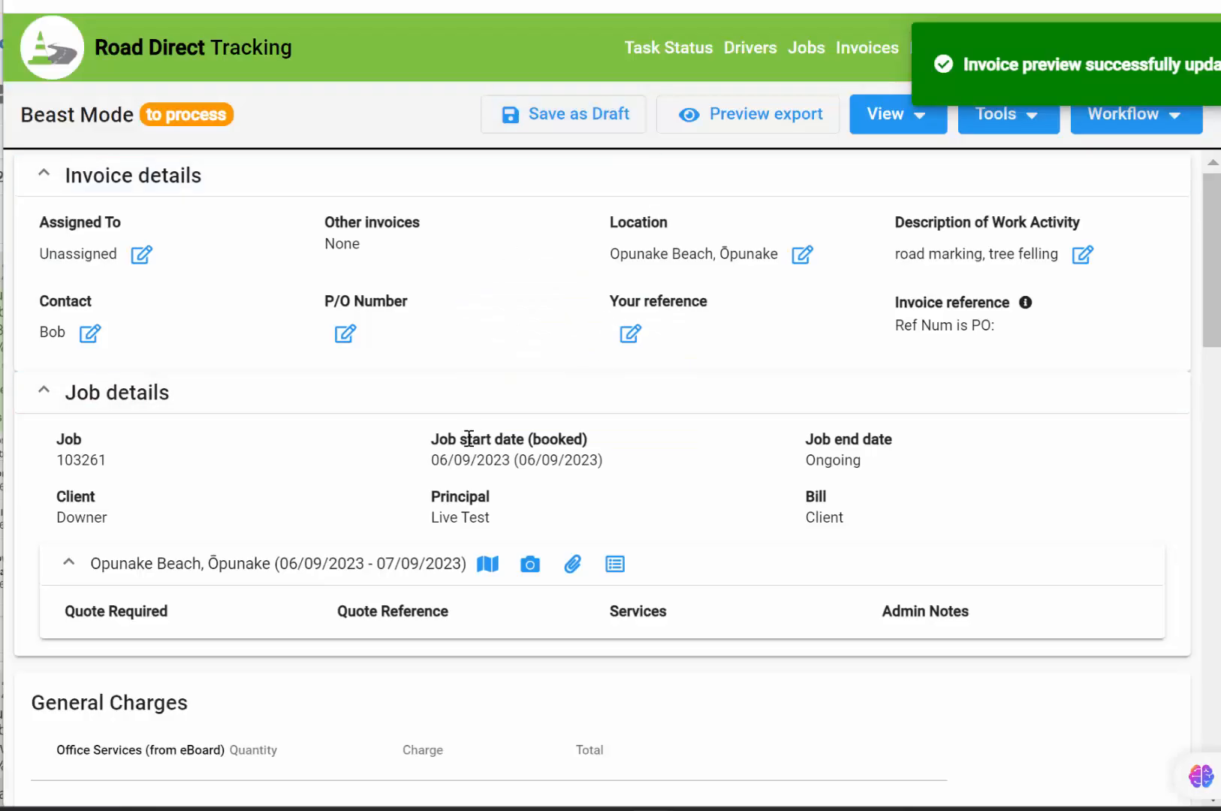
Step: View the Opunake Beach job's site photo and its attached TMP (1).pdf
left_click(530, 564)
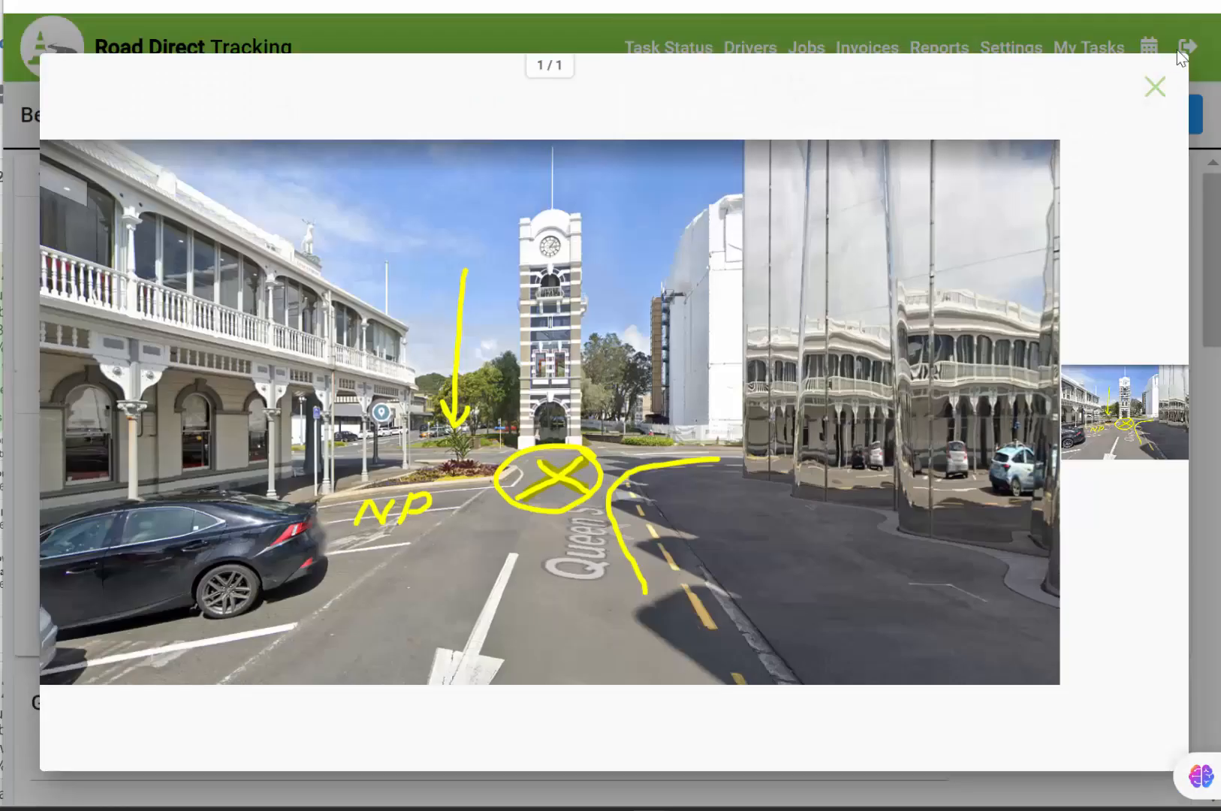
left_click(1154, 87)
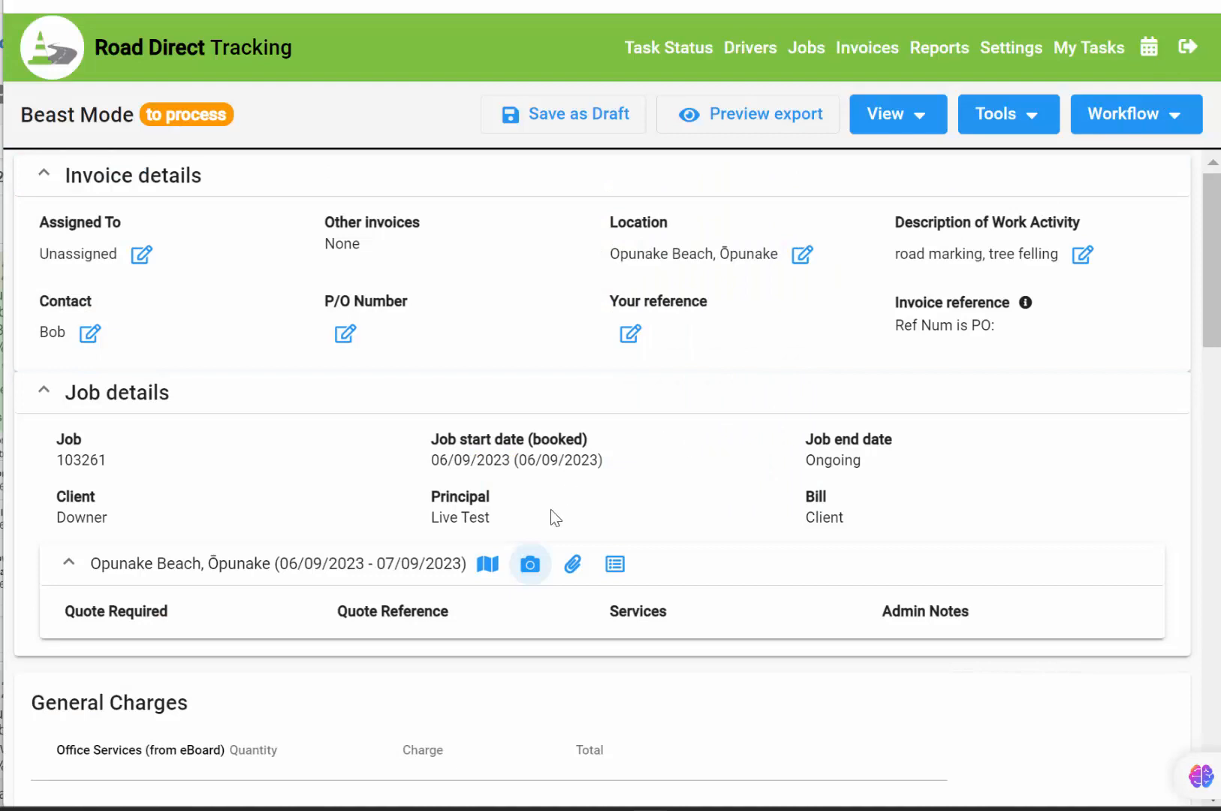
left_click(572, 567)
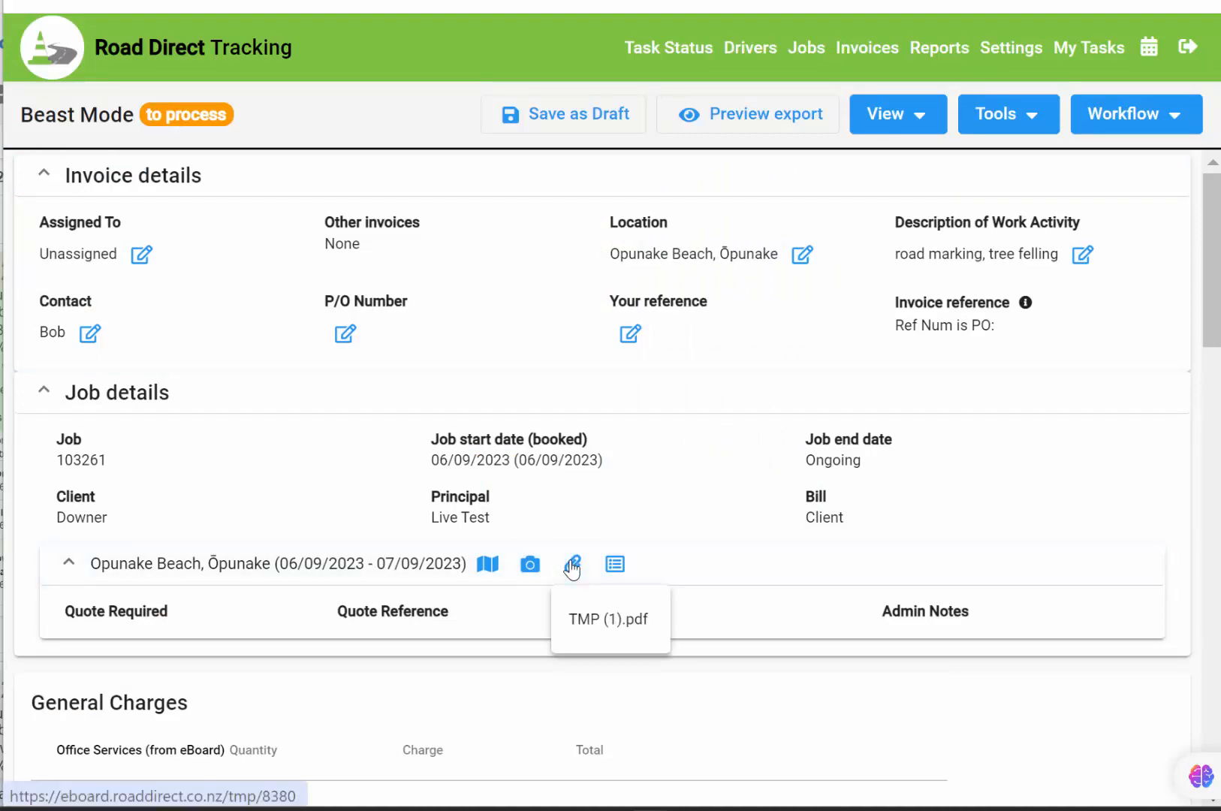
left_click(591, 620)
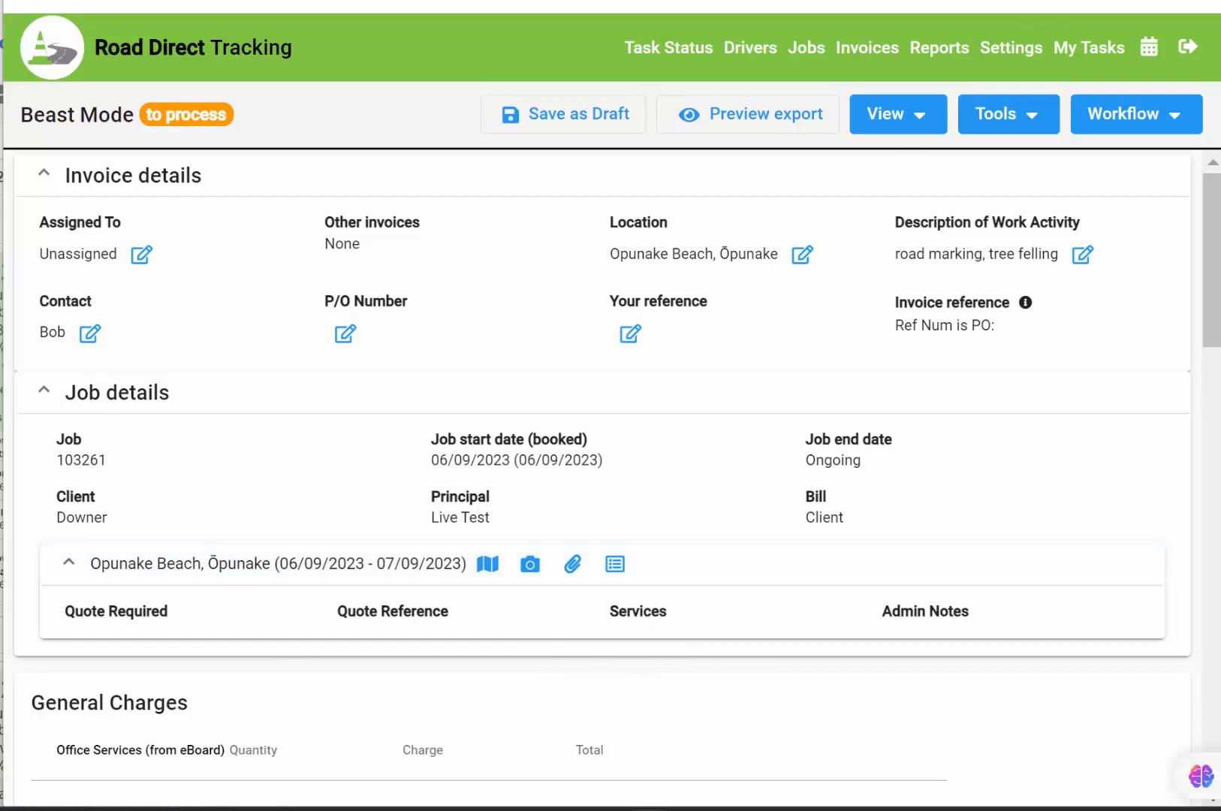
left_click(880, 19)
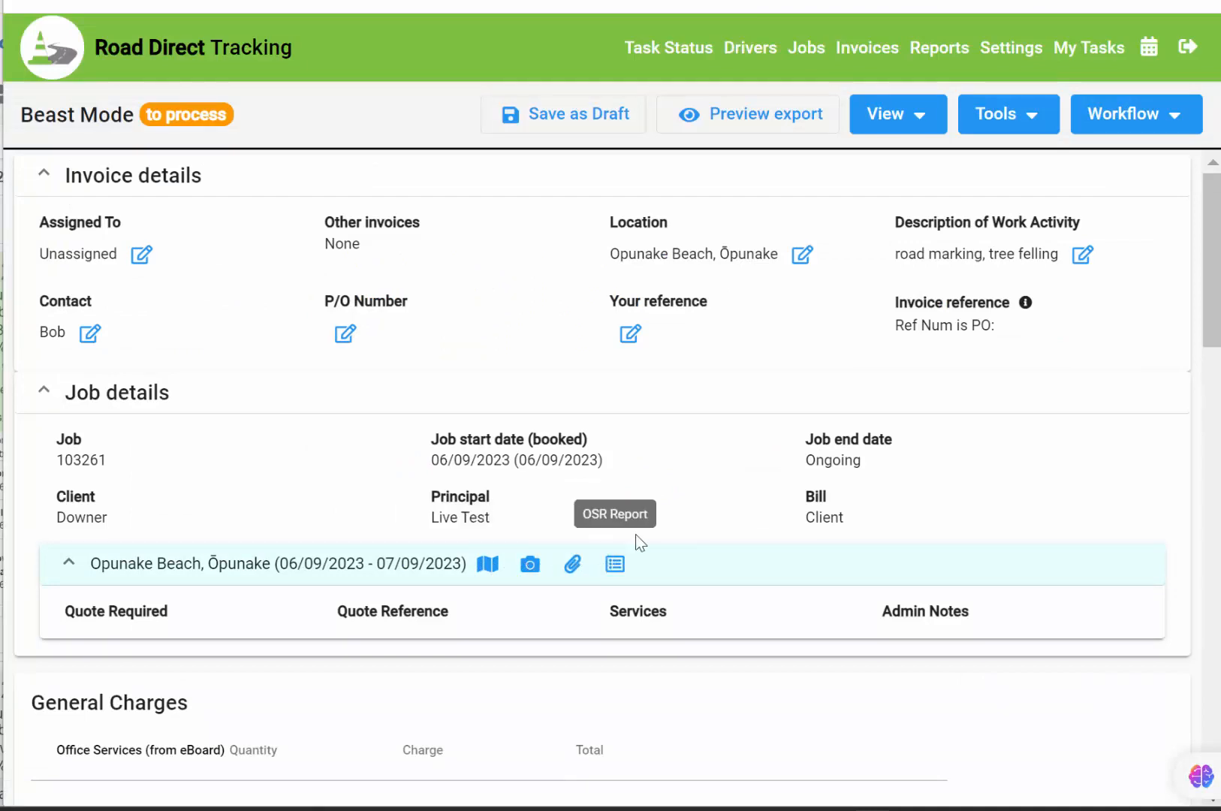
Step: Open the deletion confirmation for the admin fee one-off charge and cancel it
scroll(635, 534, "down", 5)
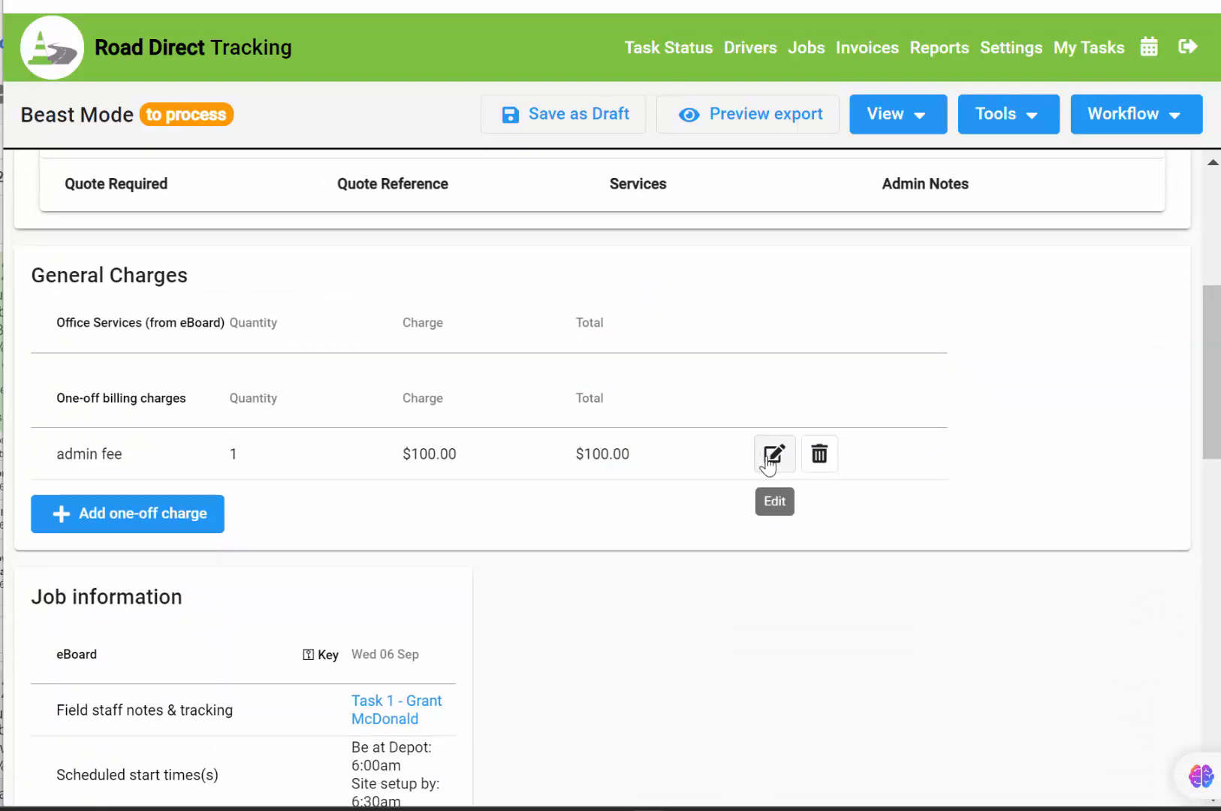
left_click(819, 454)
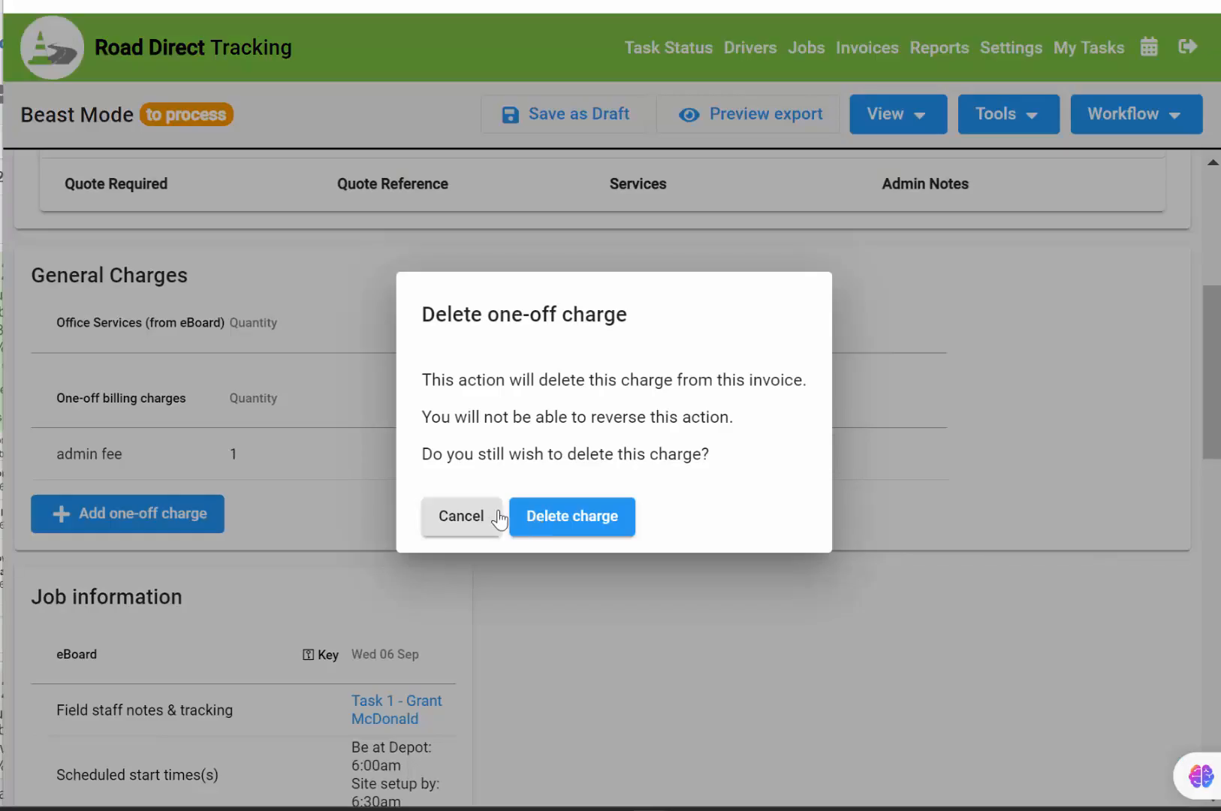
left_click(511, 512)
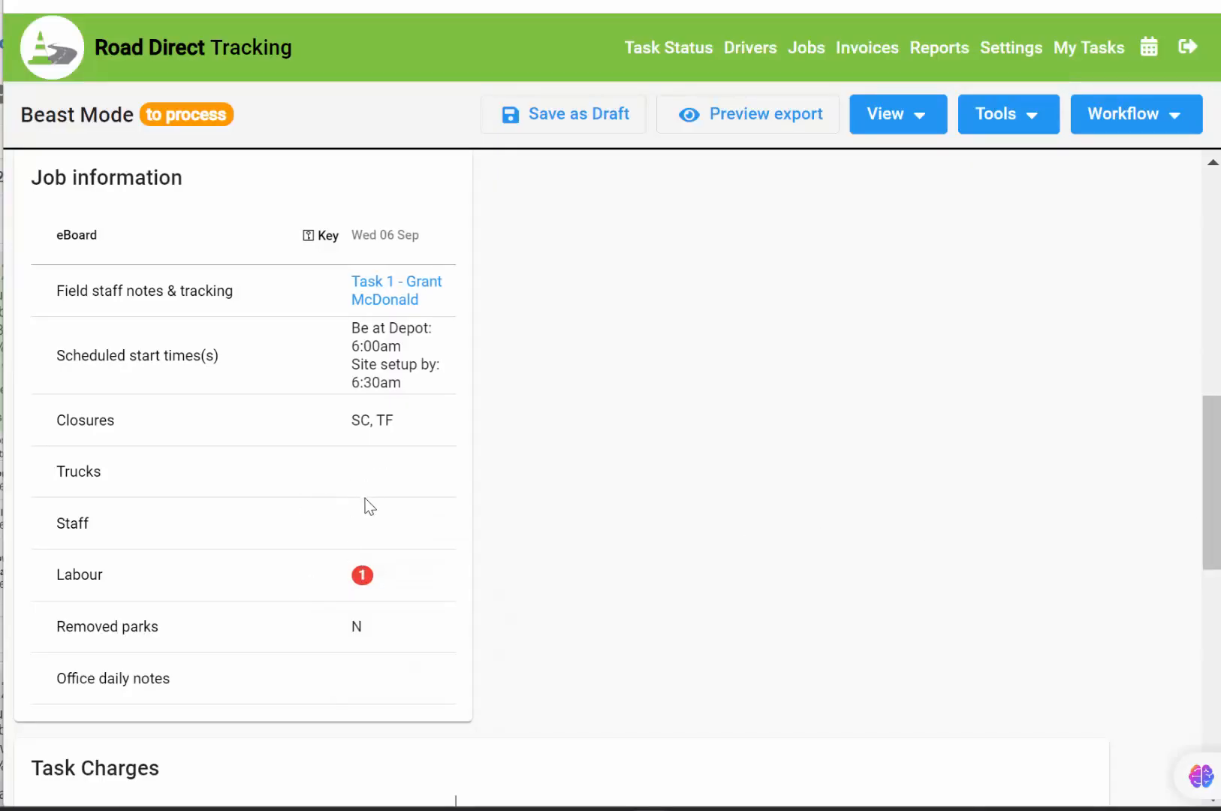
Step: Update the 6 September vehicle charge to an override amount of 8 and the vehicle type "Contract TMA truck for NOC - $255.00", and save it
mouse_move(379, 302)
scroll(374, 548, "down", 1)
scroll(374, 546, "down", 6)
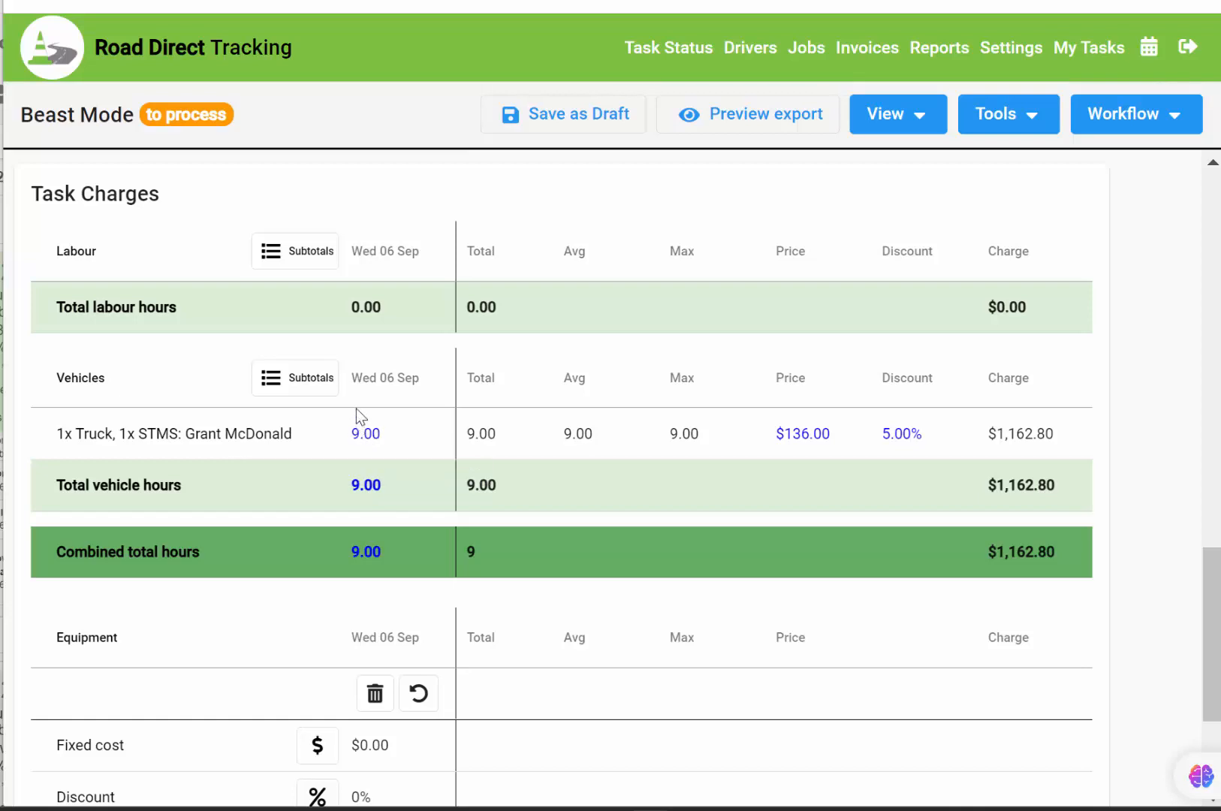
mouse_move(361, 446)
left_click(364, 435)
left_click(479, 556)
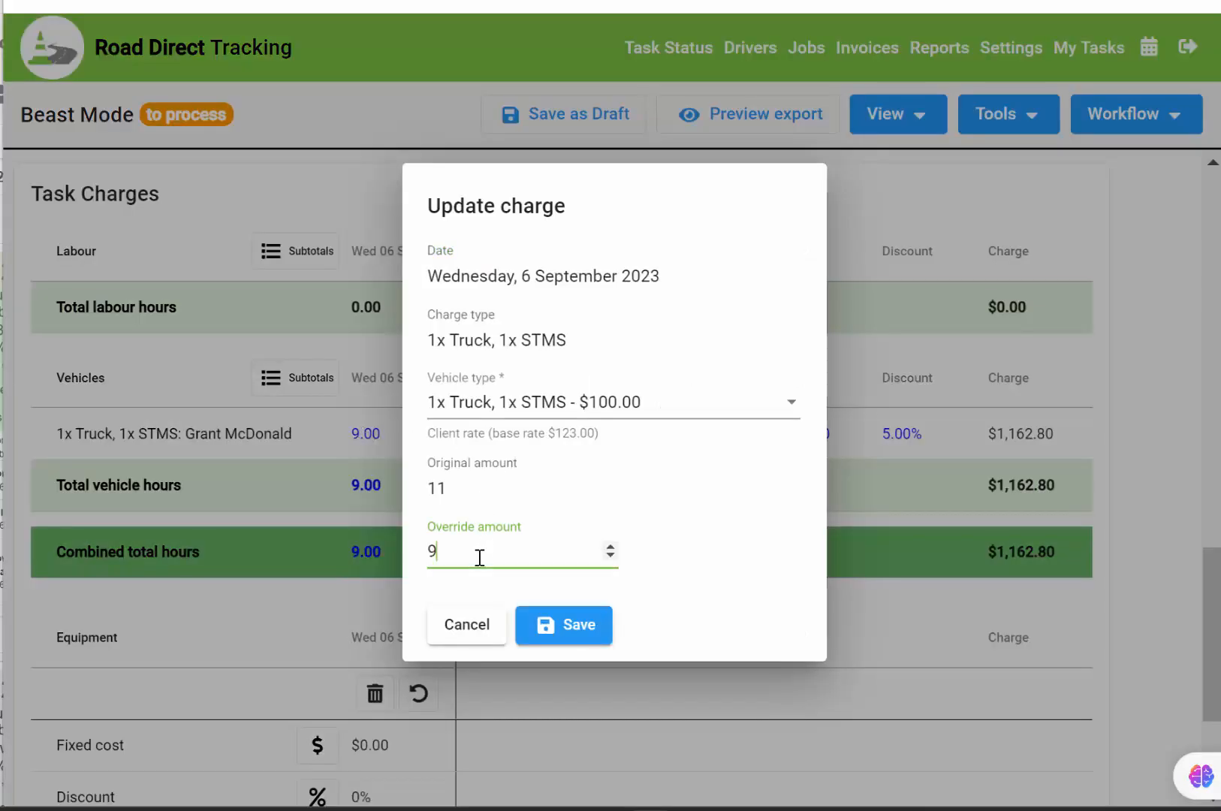
key("BackSpace")
type("8")
left_click(594, 404)
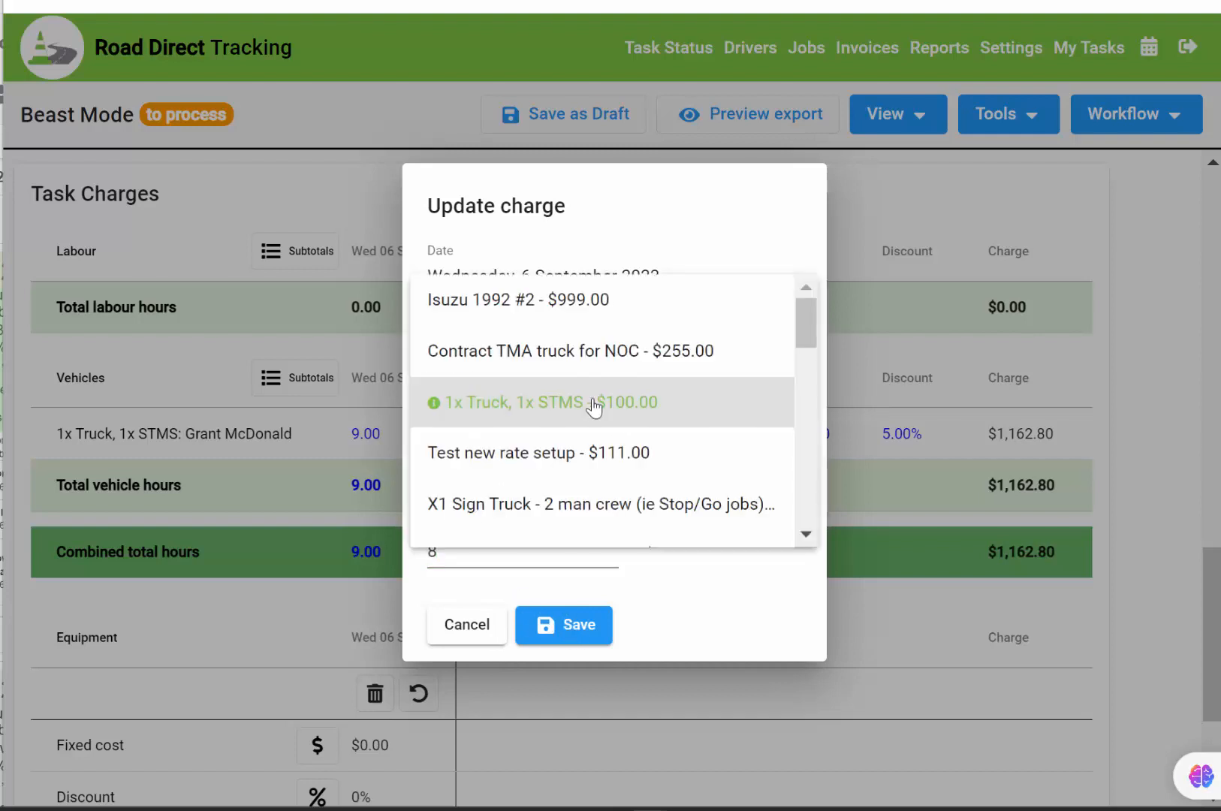
left_click(587, 364)
left_click(572, 629)
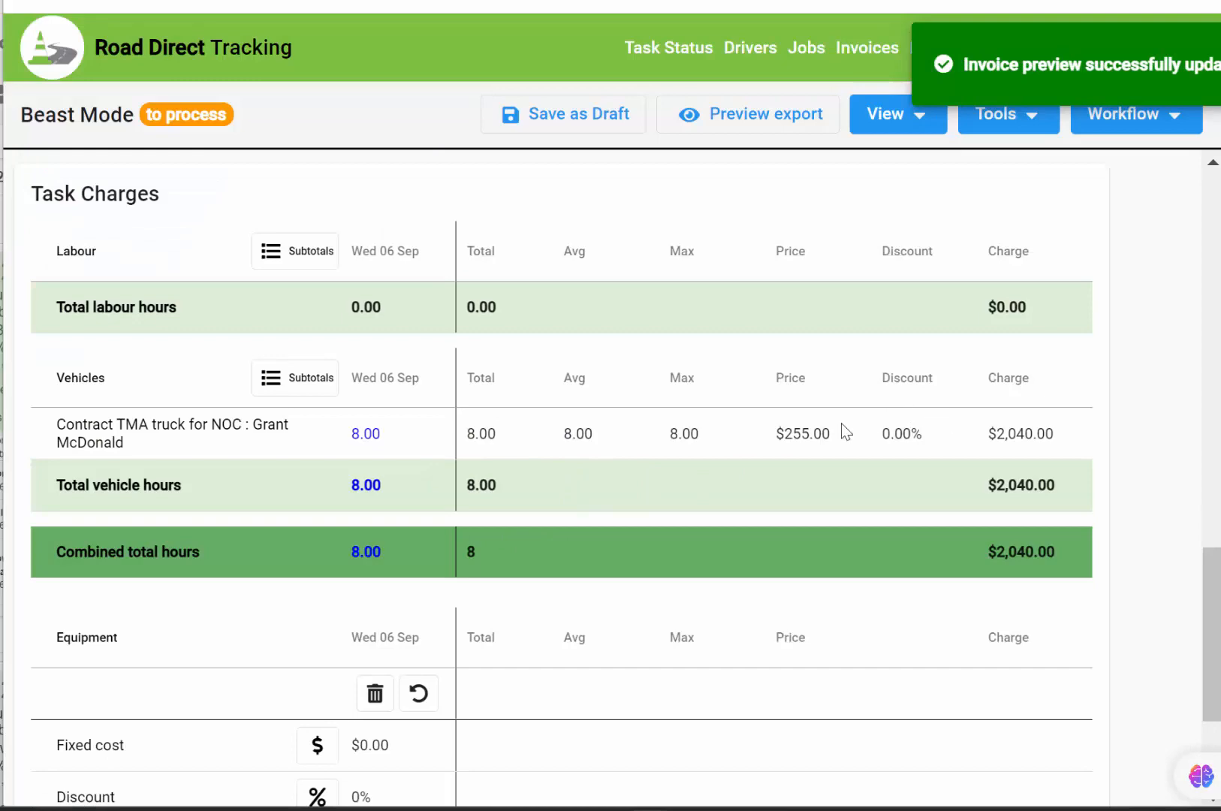
Step: Review the Contract TMA truck's price and discount settings without saving changes, and inspect the task charge totals and overridden hours
left_click(816, 441)
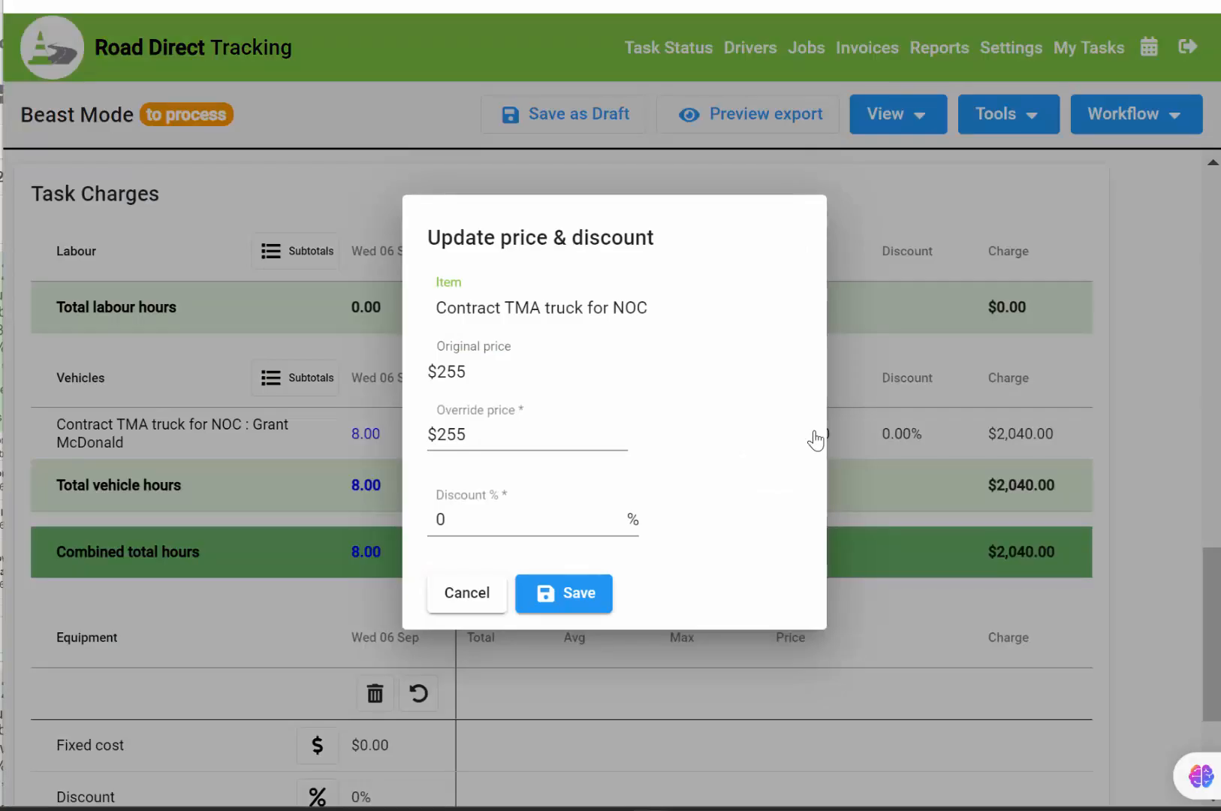
left_click(477, 587)
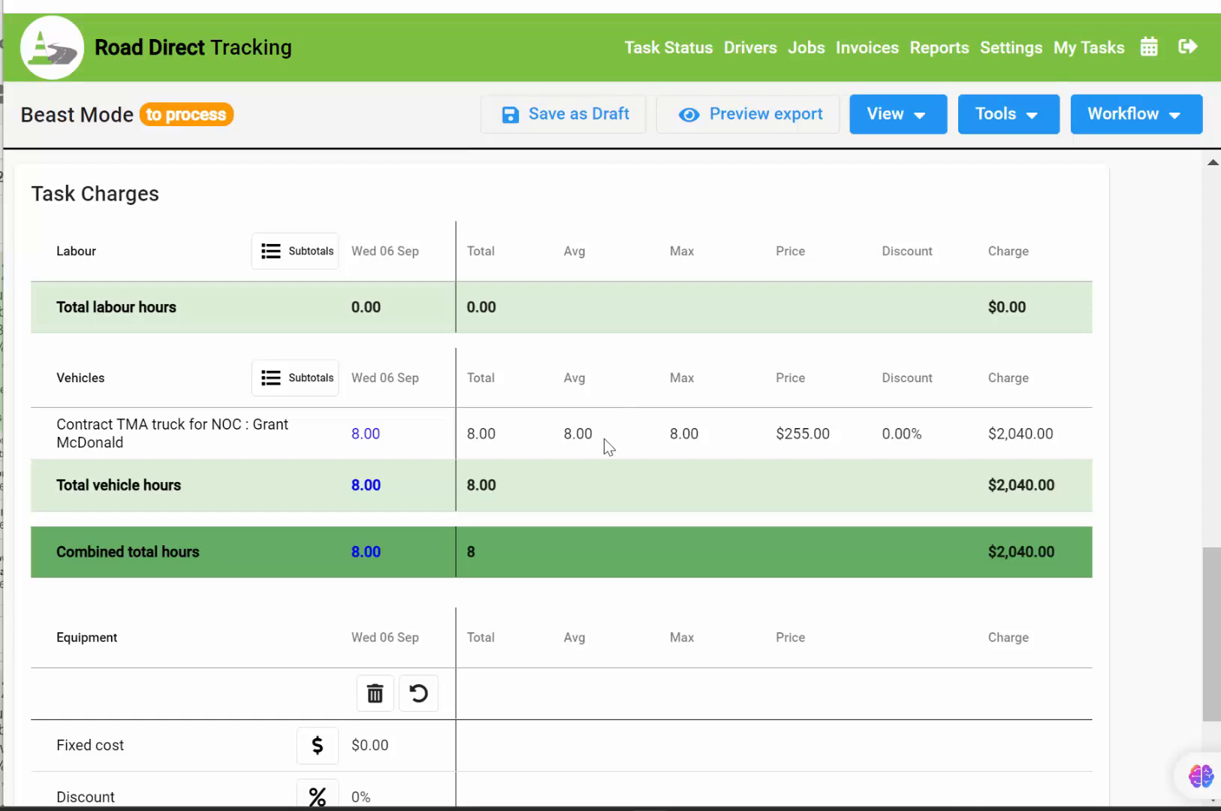
left_click_drag(1212, 575, 1214, 669)
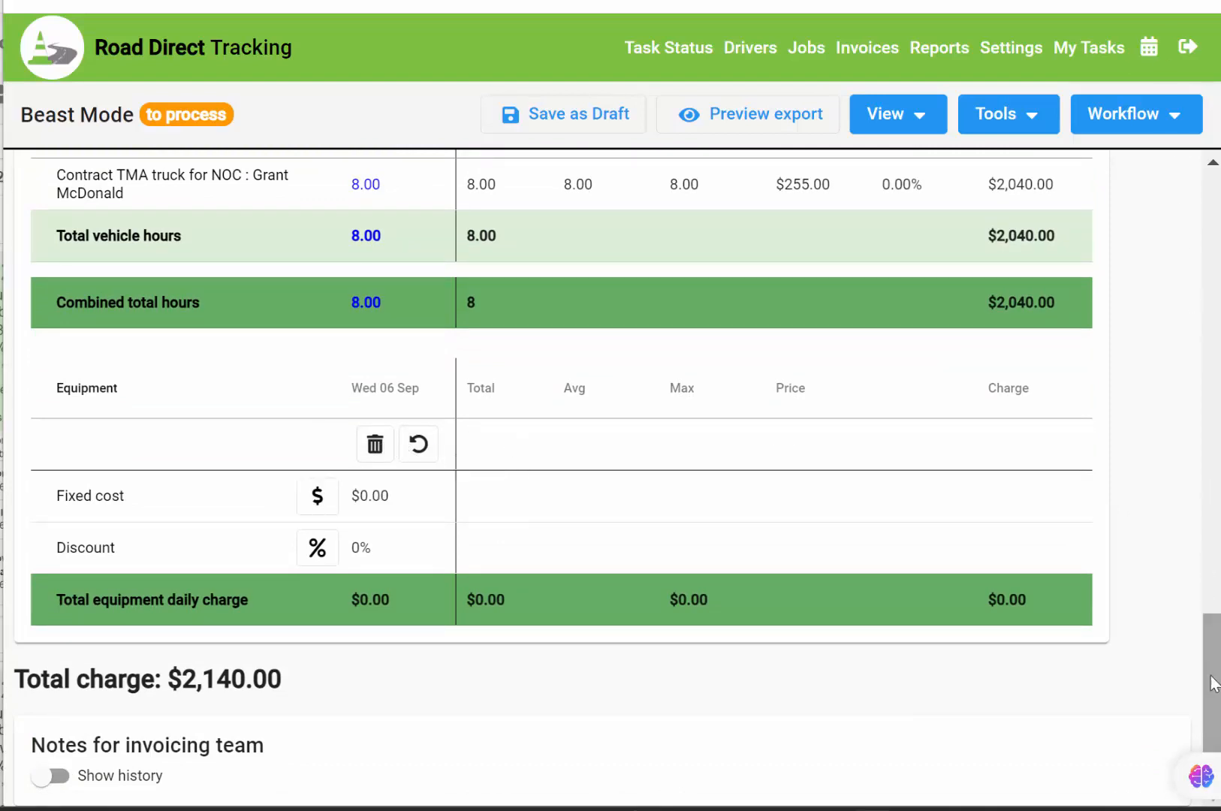
left_click_drag(1208, 695, 1218, 556)
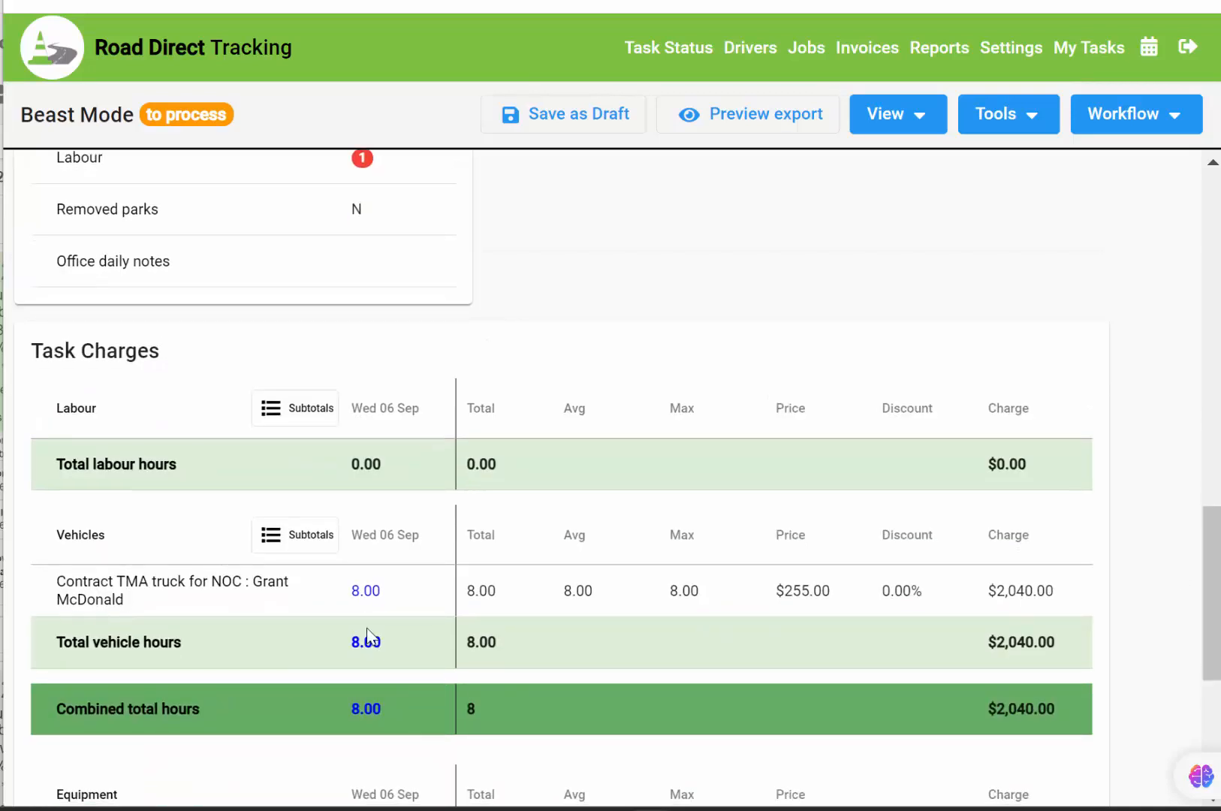
mouse_move(361, 623)
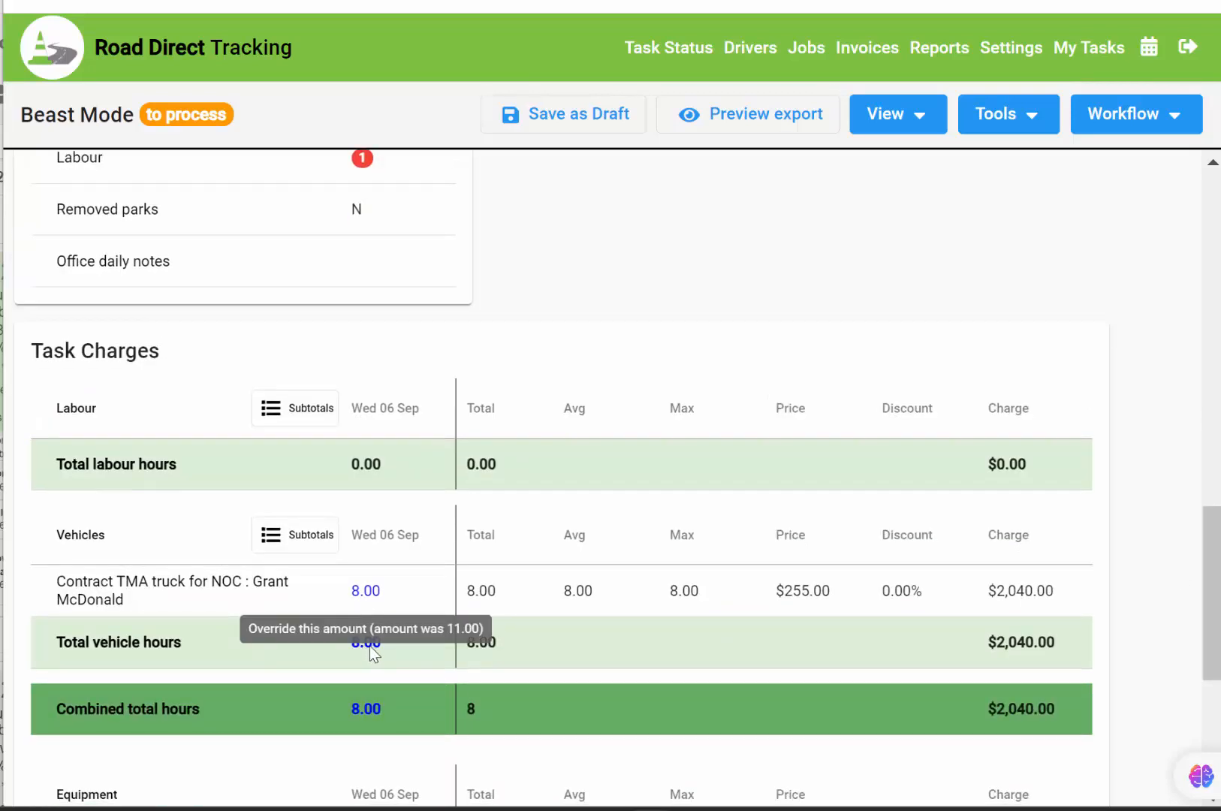
left_click(365, 593)
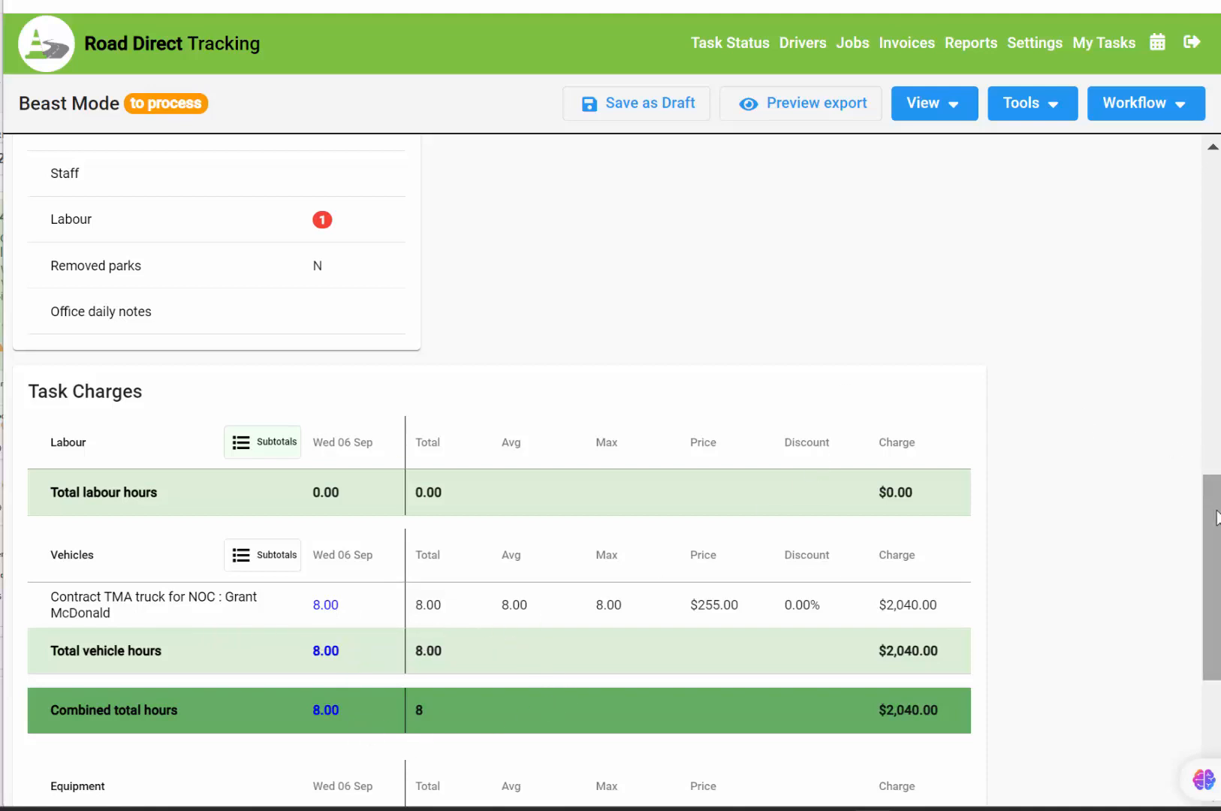
Step: Show the history in the notes for the invoicing team and filter it by task/job notes and invoicing notes
left_click_drag(1216, 517, 1217, 467)
left_click(57, 785)
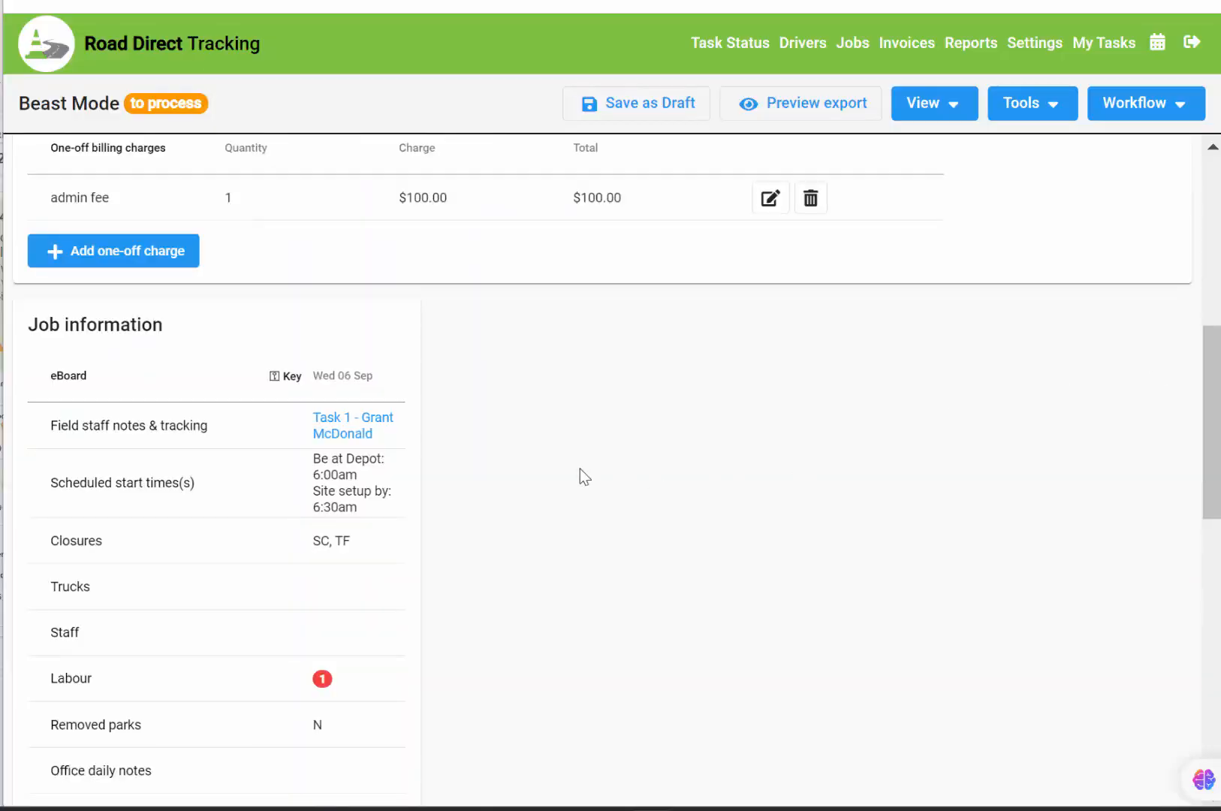
mouse_move(330, 421)
left_click_drag(1202, 402, 1216, 685)
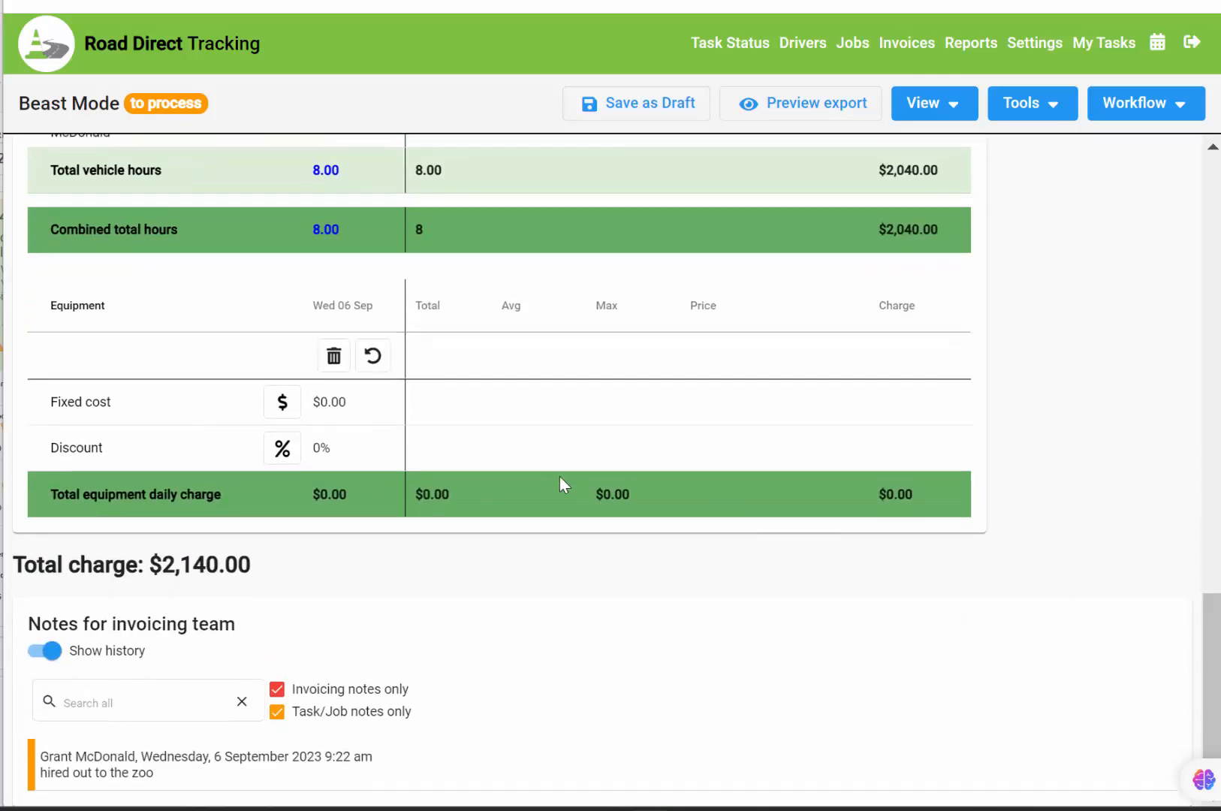
left_click(45, 653)
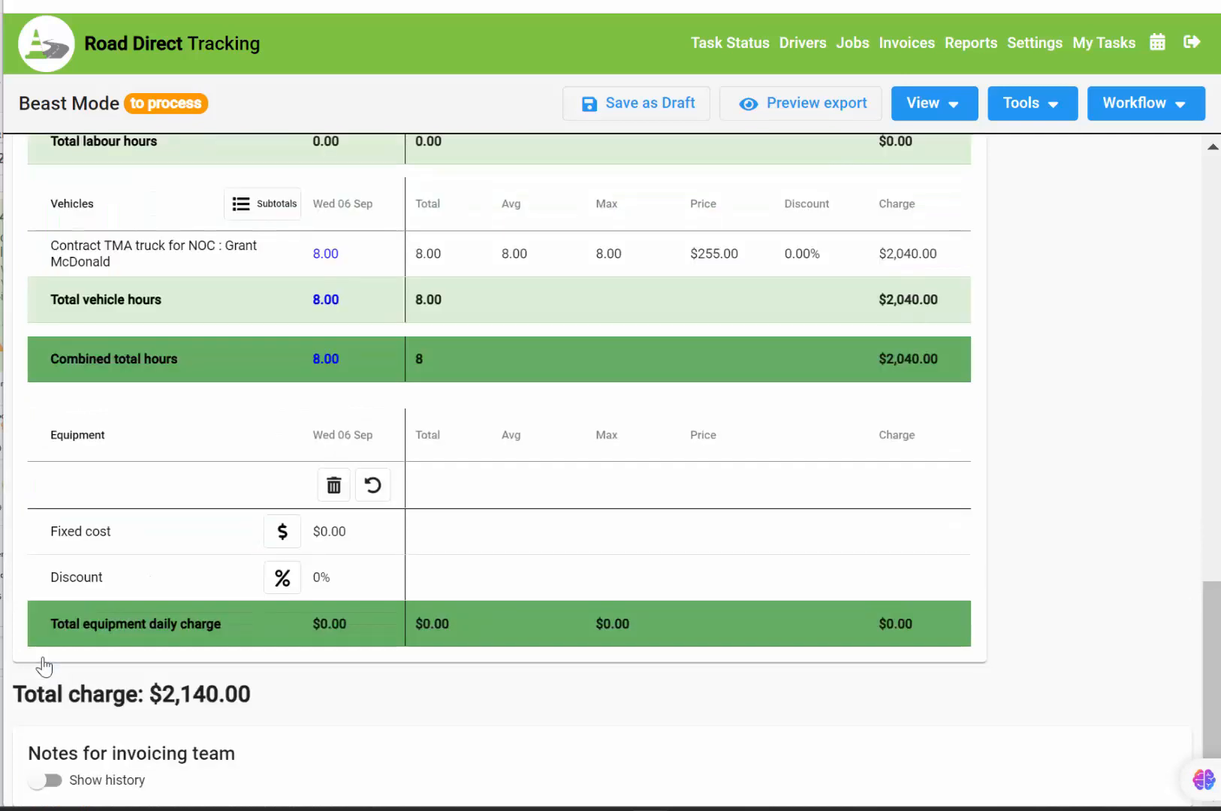
left_click(58, 783)
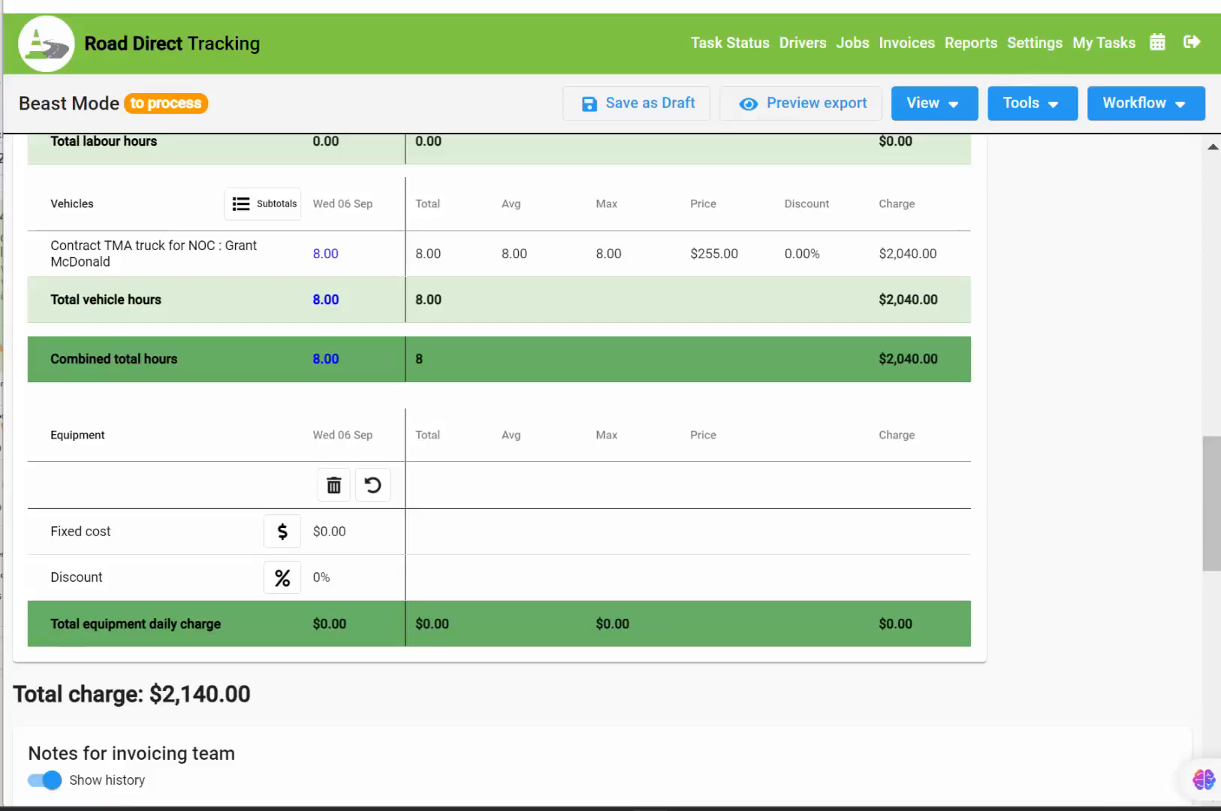
left_click_drag(1212, 518, 1212, 644)
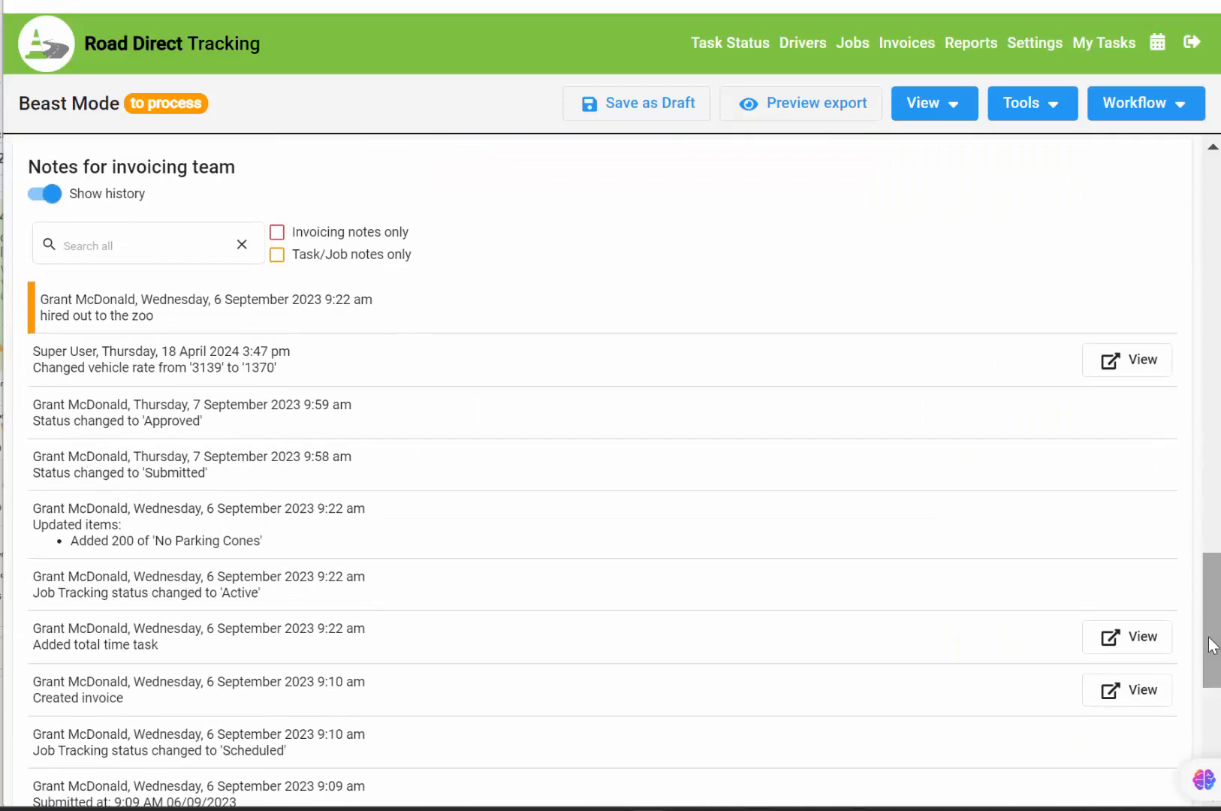
left_click(277, 255)
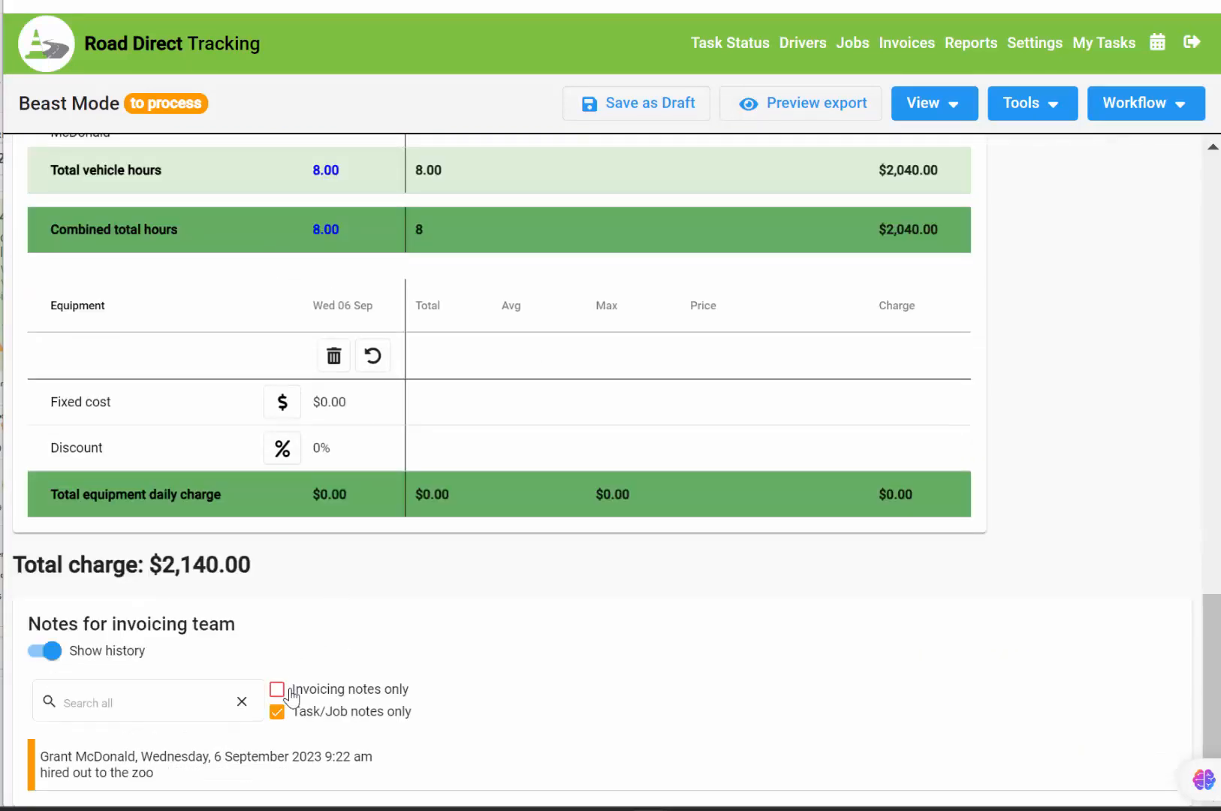
left_click(291, 695)
Step: Check the invoice's workflow options and preview the export for job 103261
left_click(1141, 103)
left_click(1155, 105)
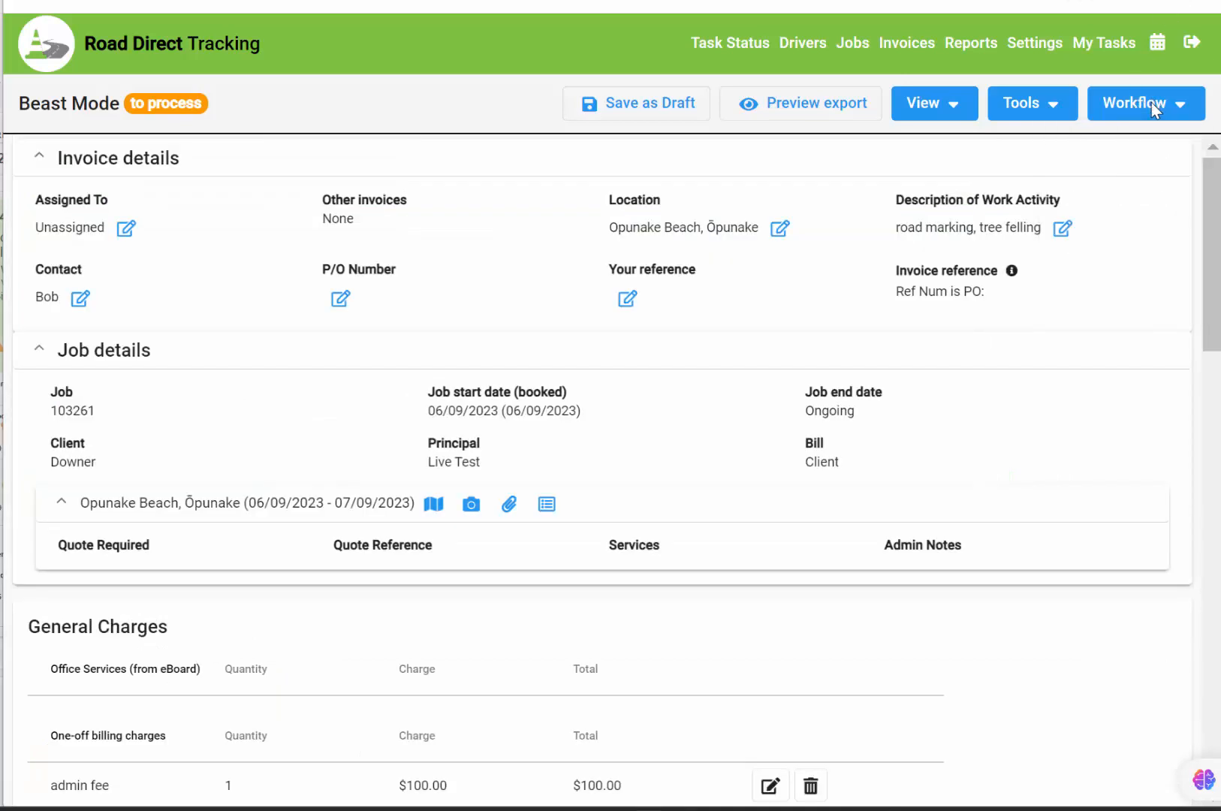
left_click(1156, 104)
left_click(805, 107)
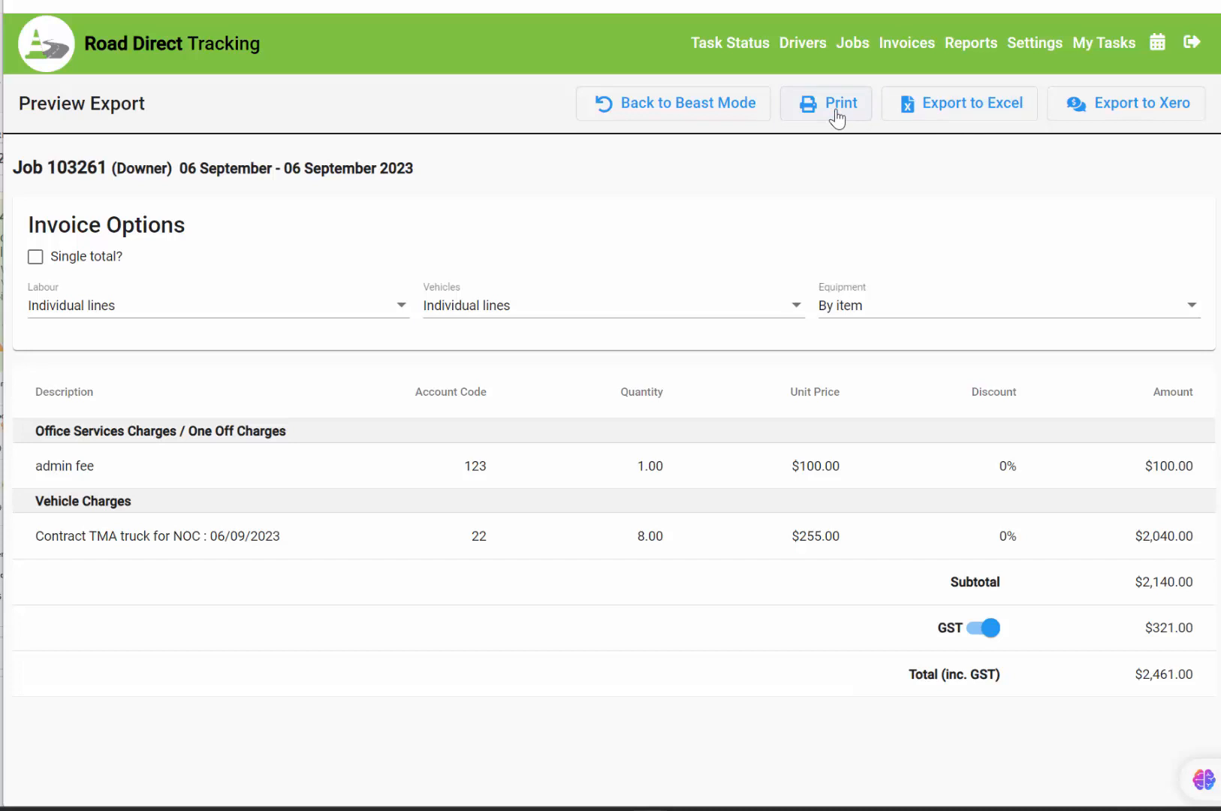
Step: Return to Beast Mode and save the invoice as complete with invoice number 44
left_click(1133, 105)
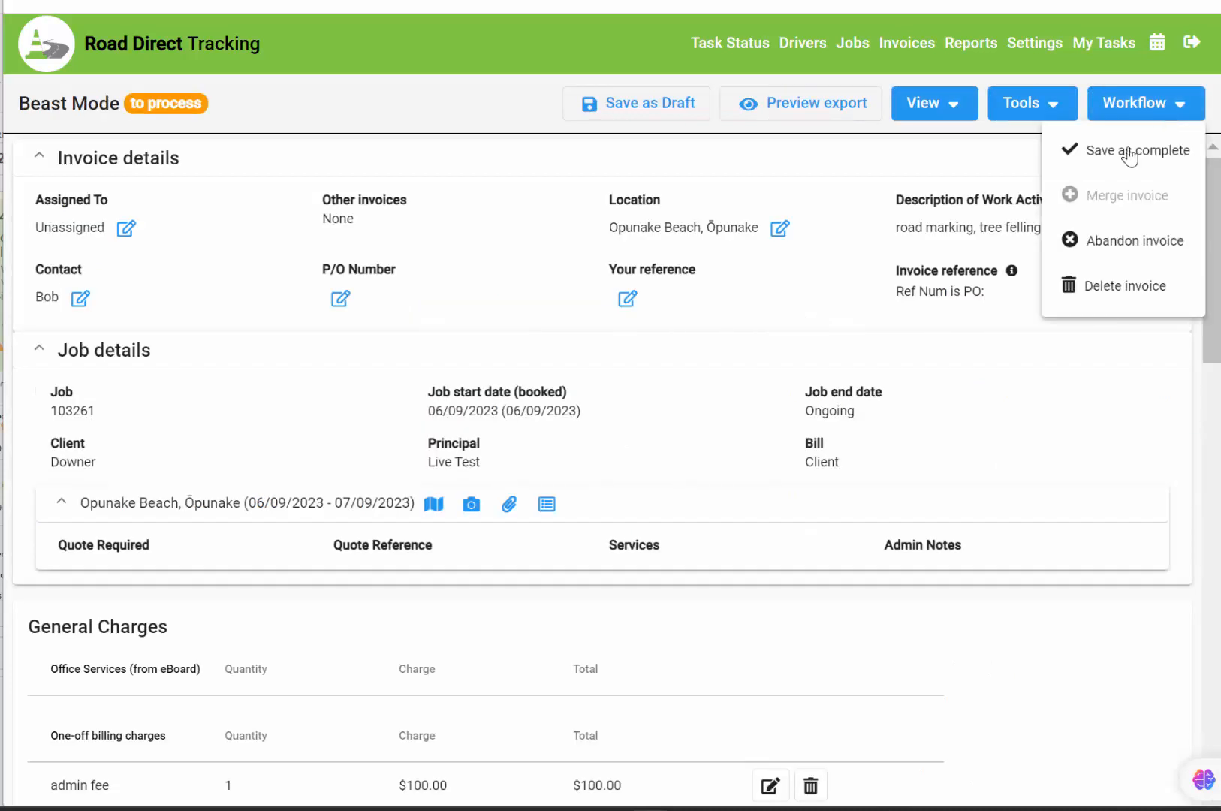
left_click(1139, 150)
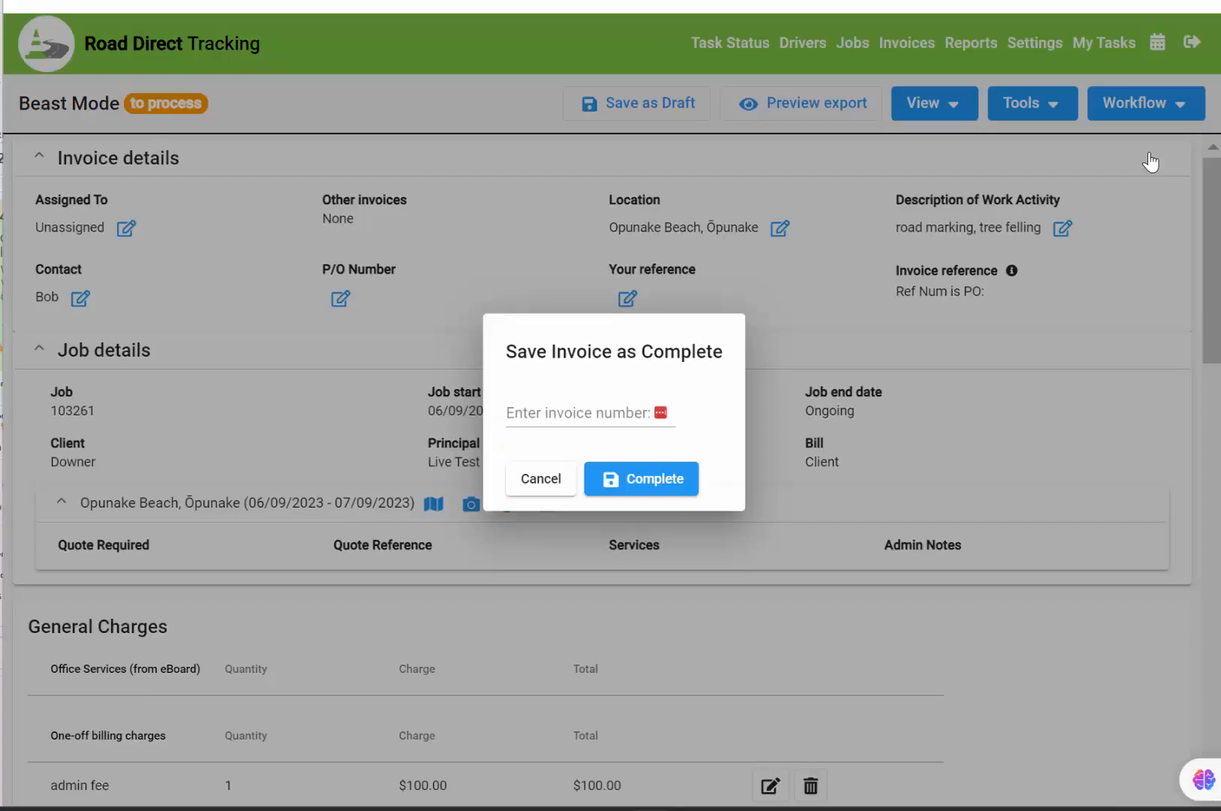
left_click(555, 416)
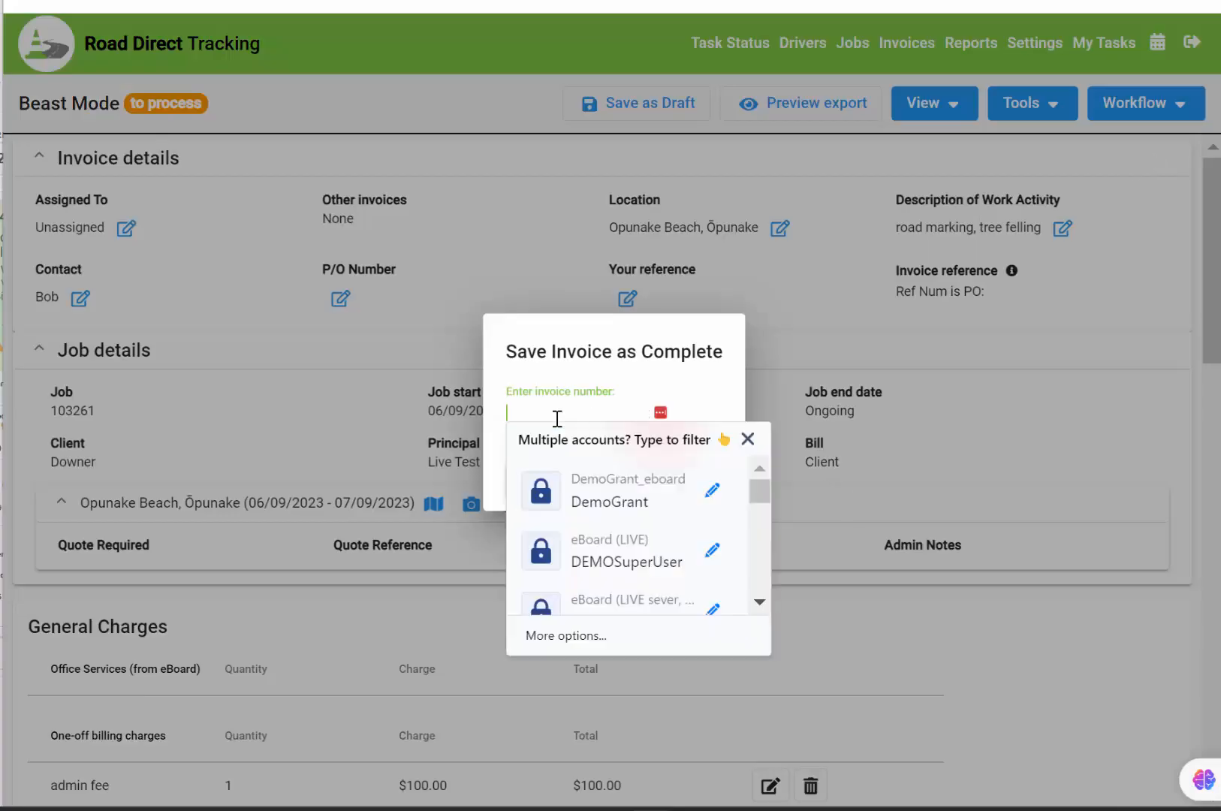
type("44")
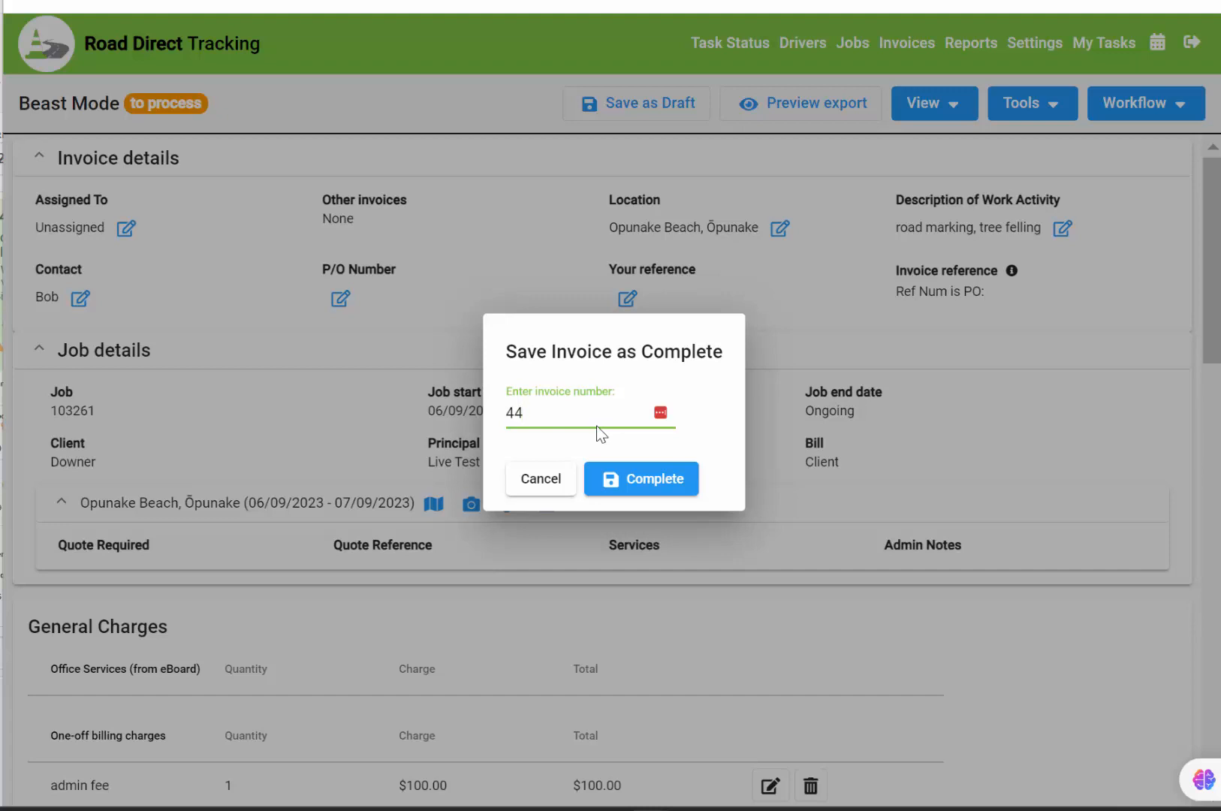
left_click(610, 479)
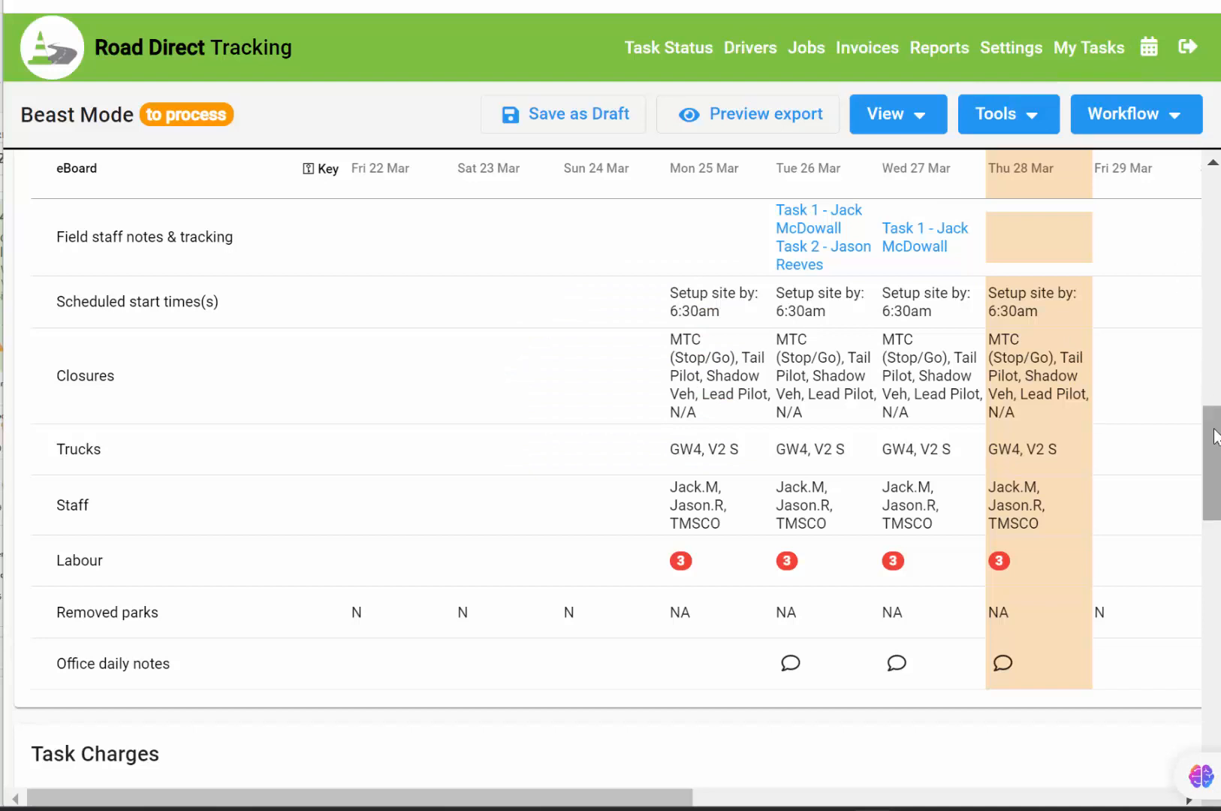
Step: Examine the March invoice's job information and task charges, and view the Shadow Vehicle & Driver charge for 26 March without changing it
mouse_move(1214, 437)
left_mouse_down()
mouse_move(1199, 300)
mouse_move(1210, 418)
left_mouse_up()
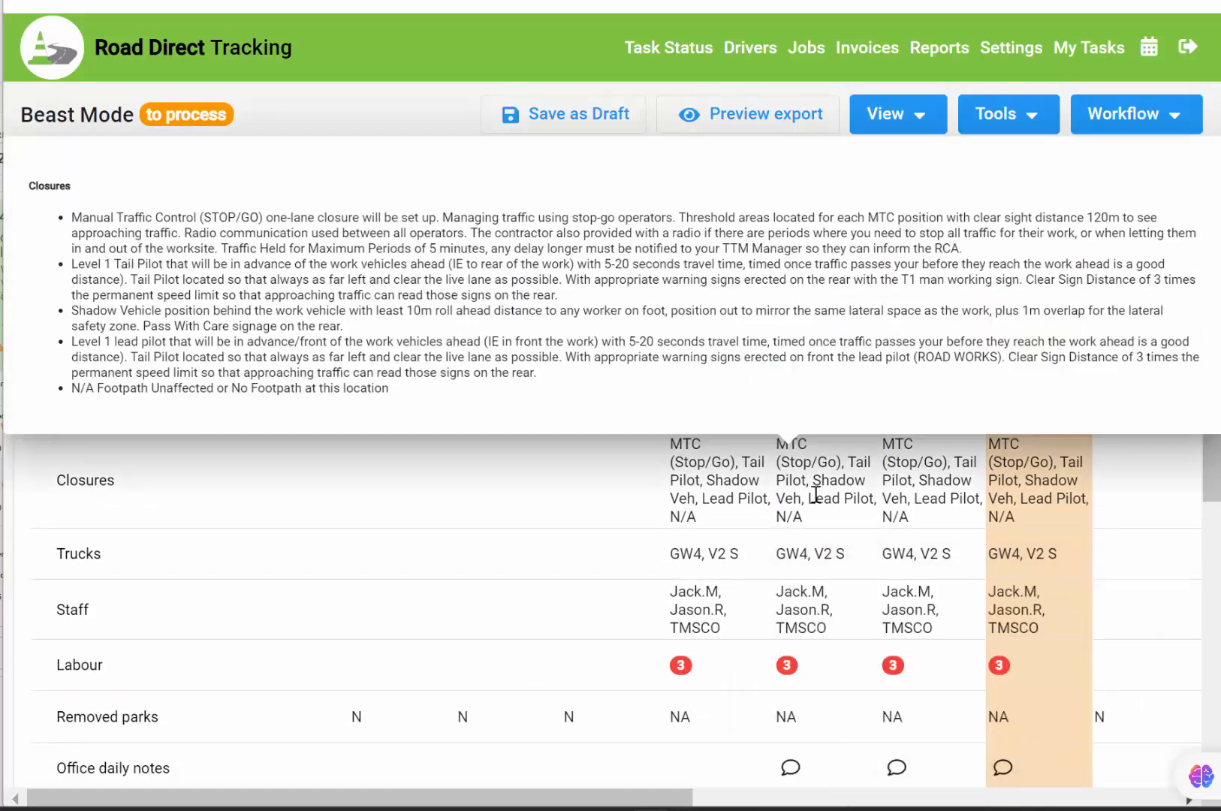
mouse_move(814, 558)
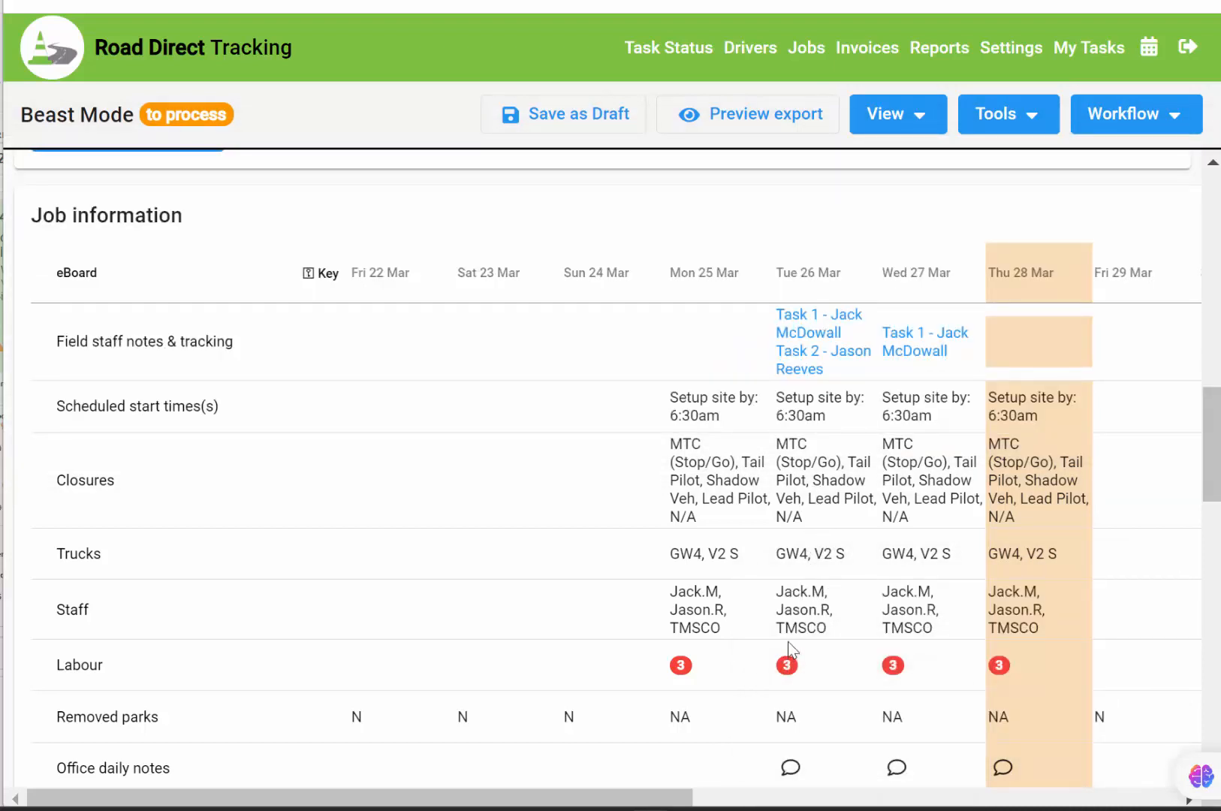
left_click_drag(1212, 428, 1216, 531)
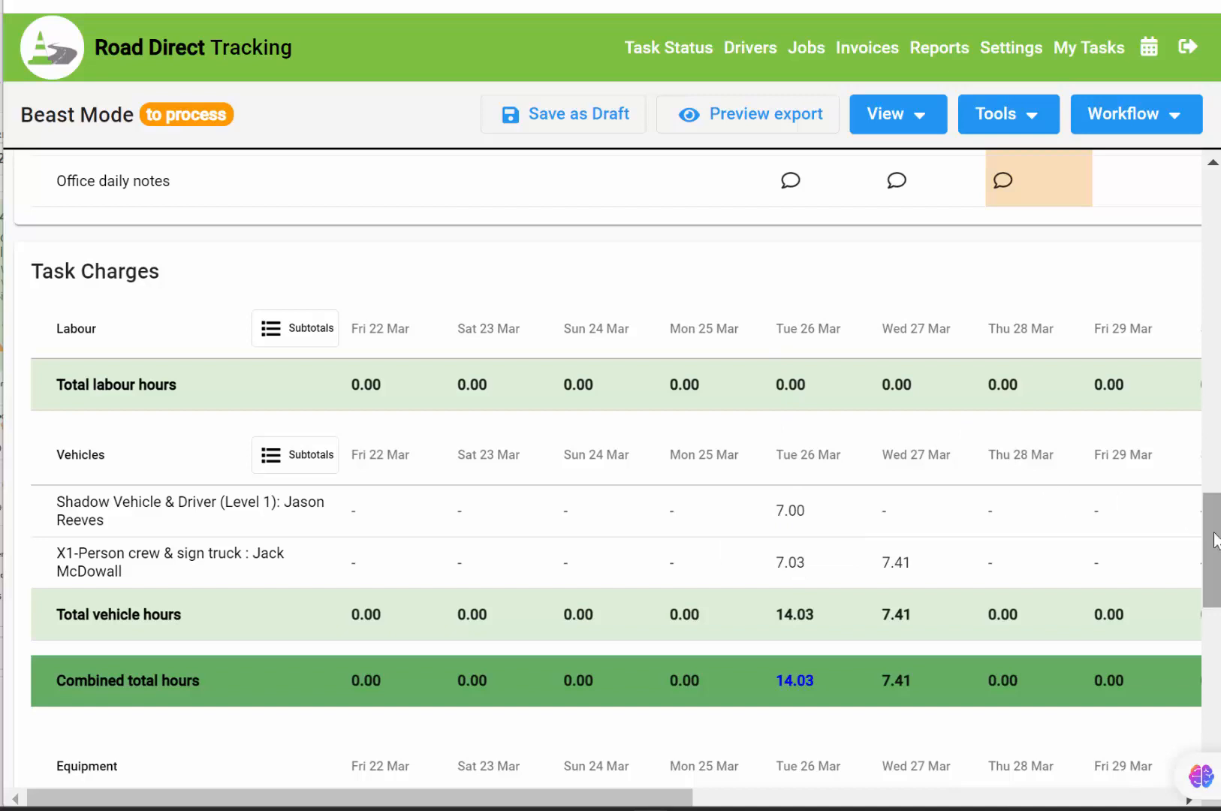
left_click_drag(1215, 539, 1216, 499)
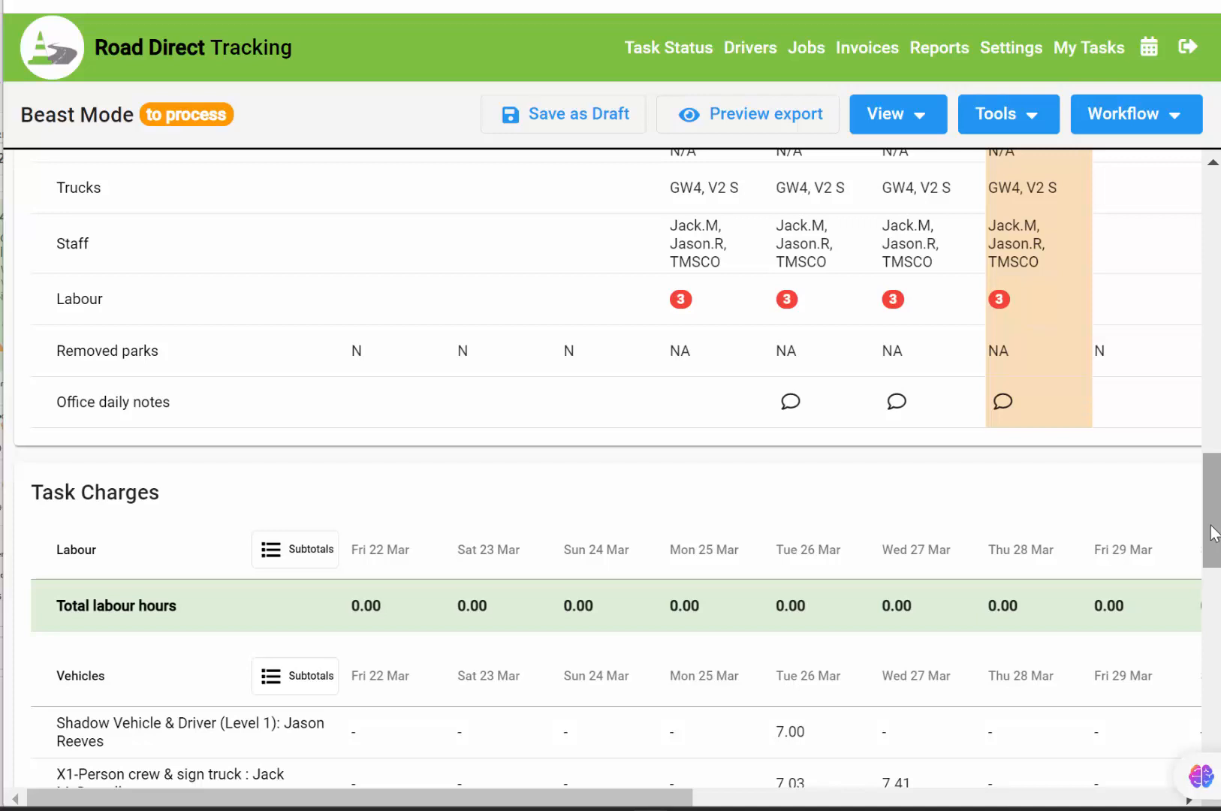
left_click_drag(1214, 533, 1214, 587)
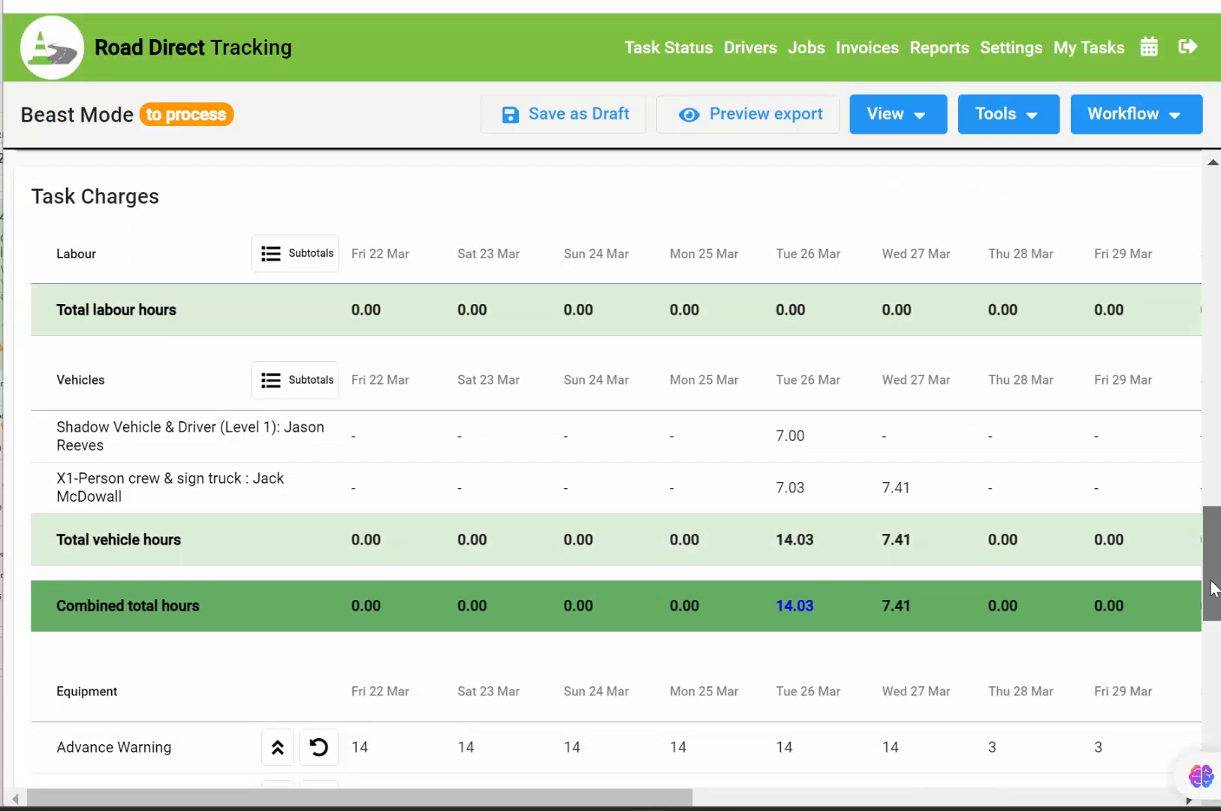
scroll(1046, 423, "down", 2)
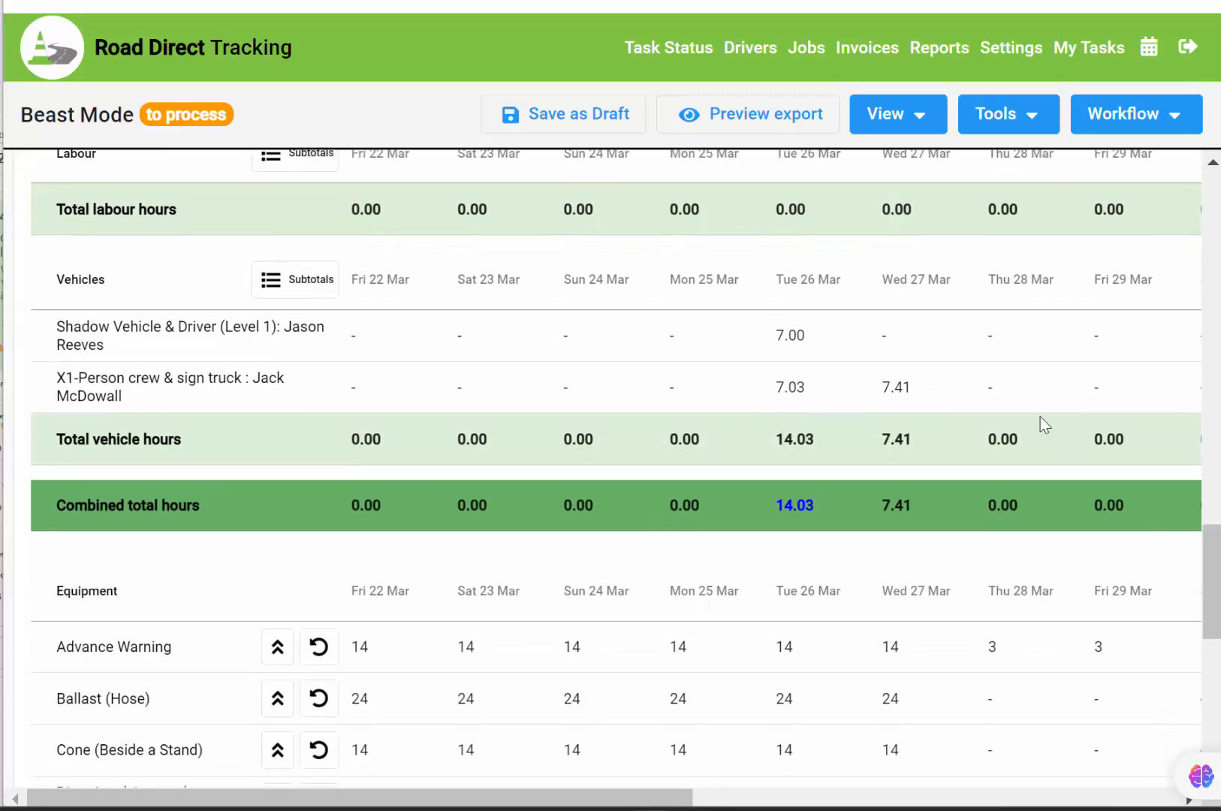
left_click(790, 346)
left_click(468, 626)
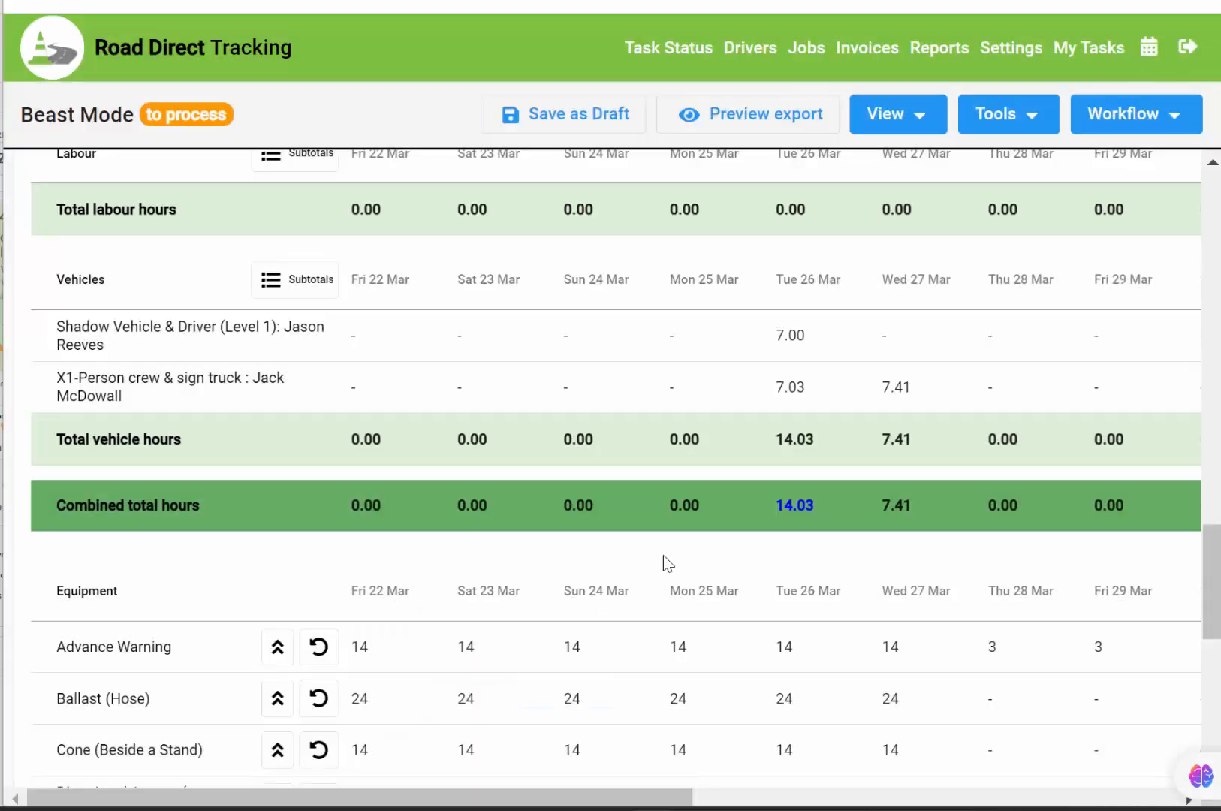
Step: Review the rounding options for labour hours and cancel without saving
left_click(1020, 122)
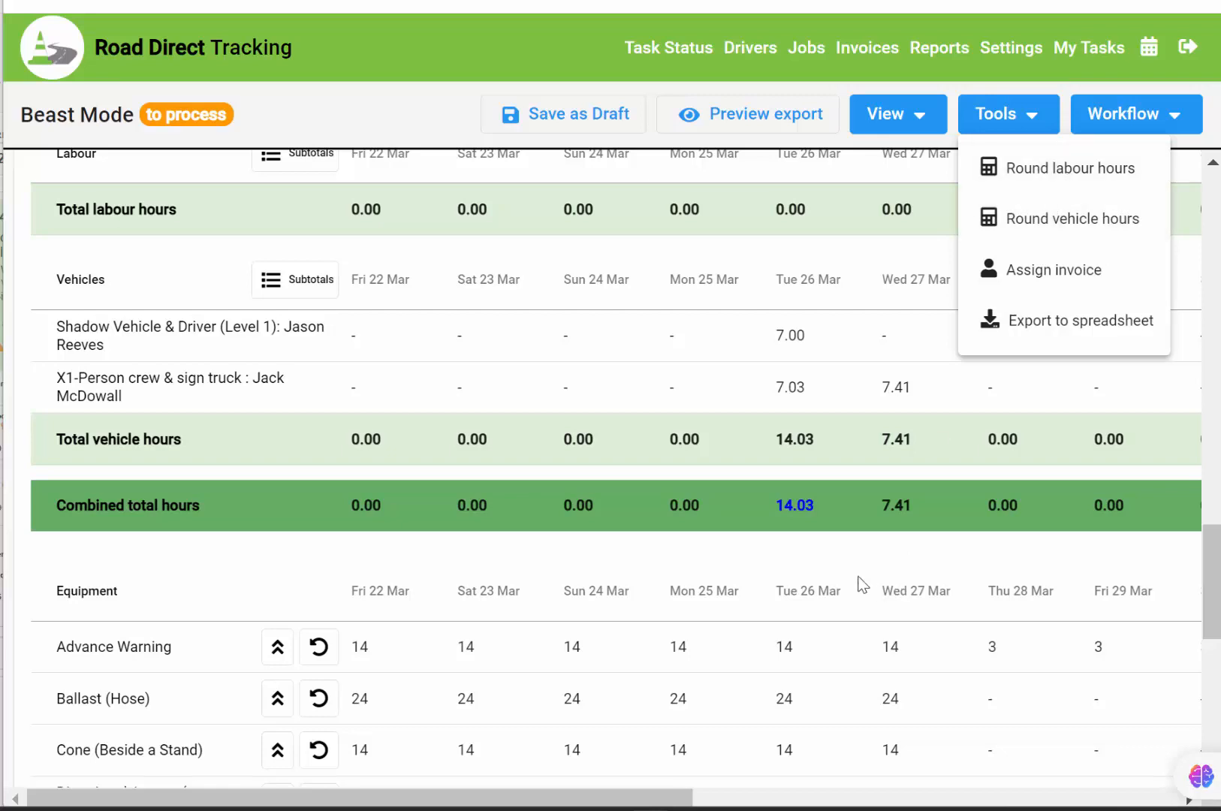
left_click(1081, 172)
left_click(730, 382)
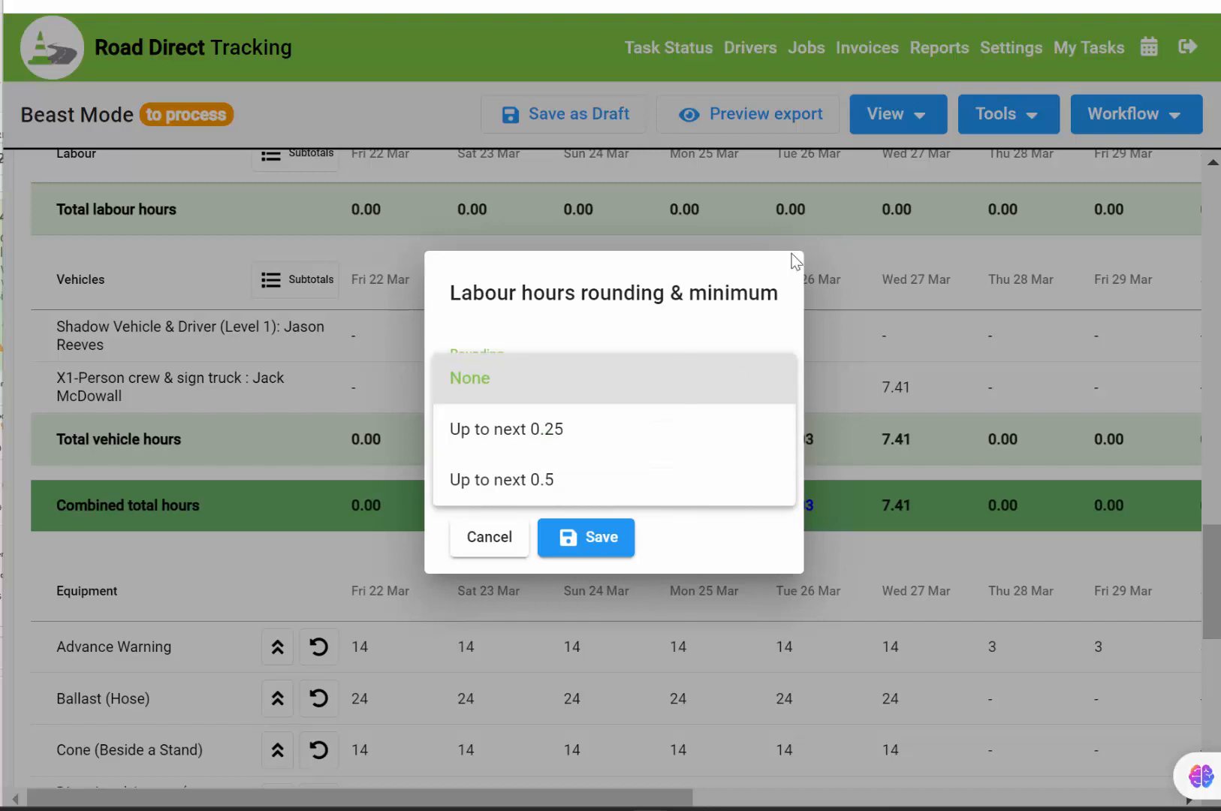
left_click(504, 545)
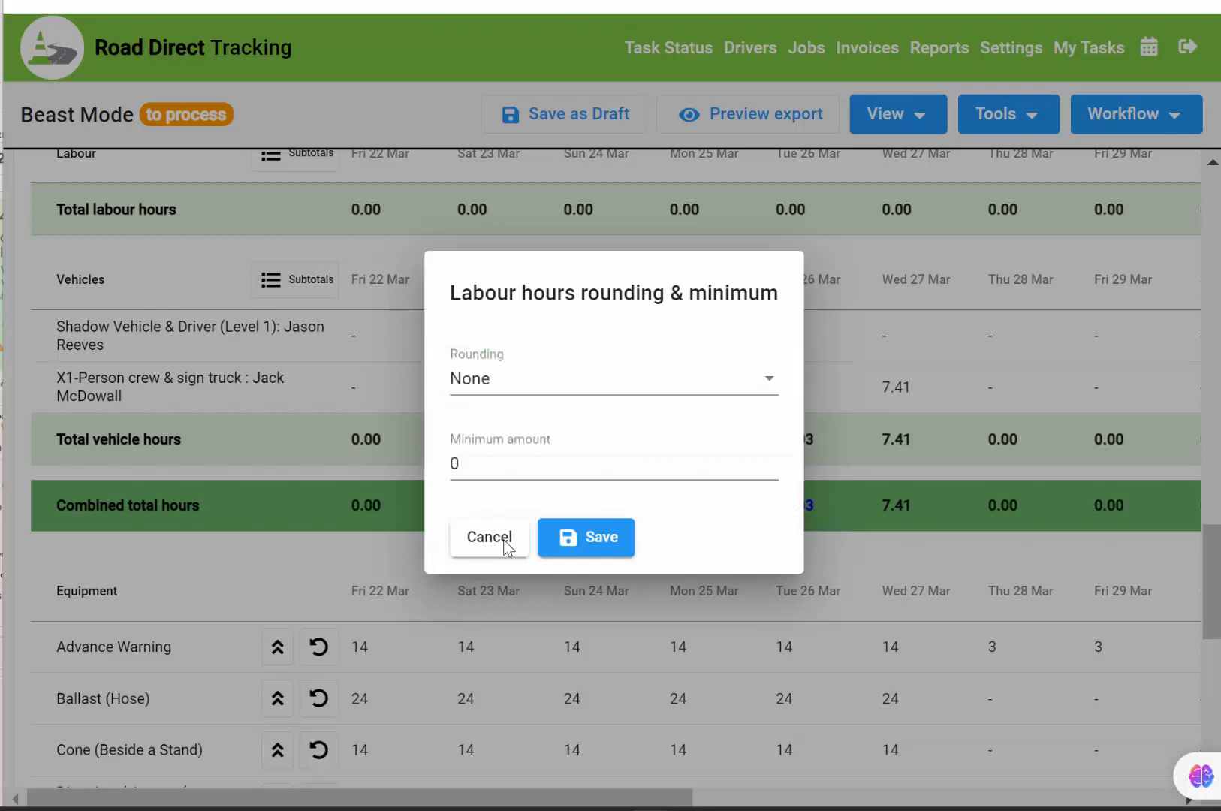
left_click(504, 548)
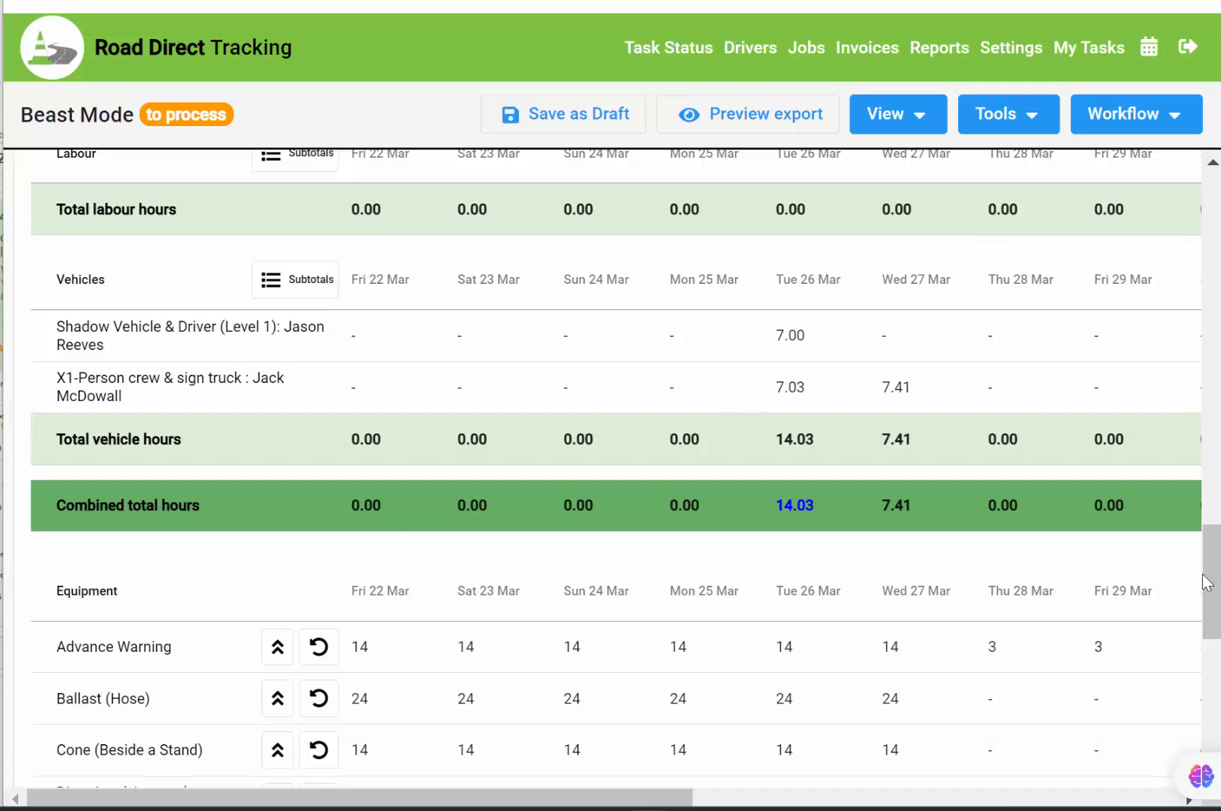
Step: View the equipment discount for 22 March and the Advance Warning charge for 24 March, cancelling both without changes
left_click_drag(1202, 575, 1208, 636)
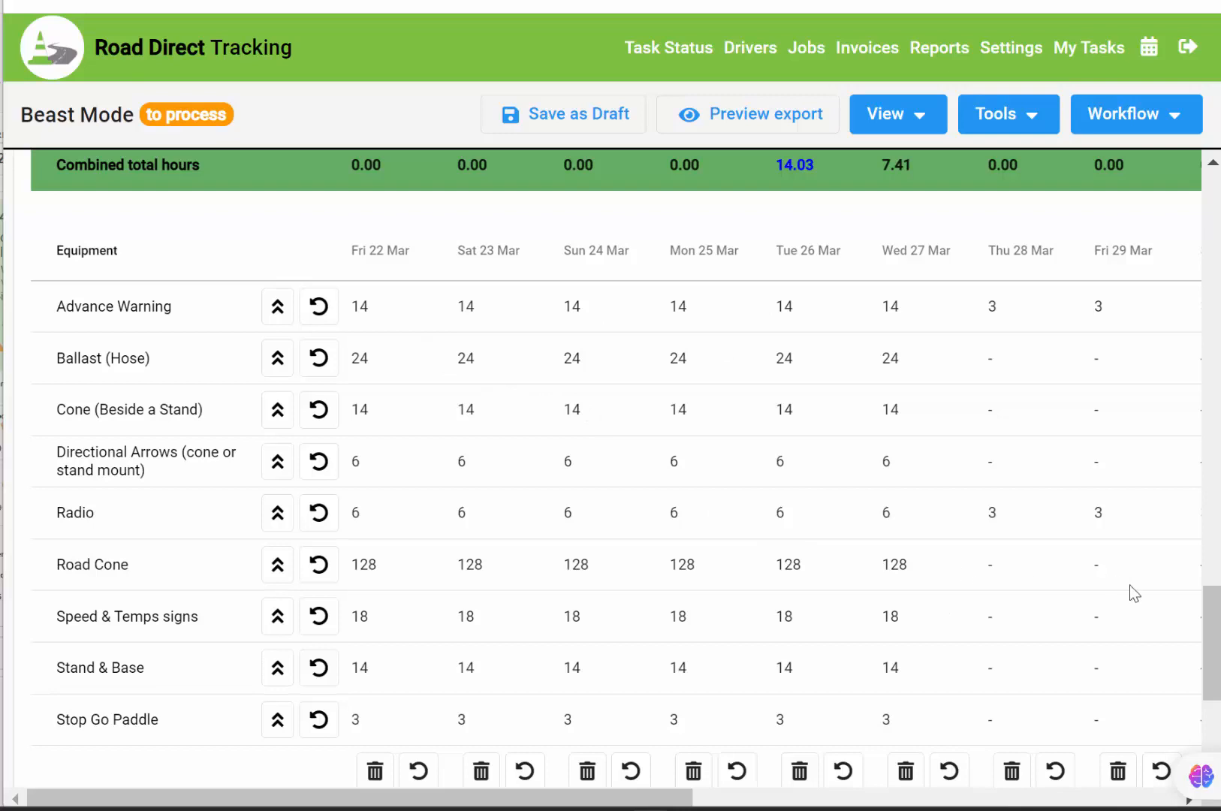
mouse_move(1212, 623)
left_mouse_down()
mouse_move(1207, 553)
mouse_move(1211, 620)
left_mouse_up()
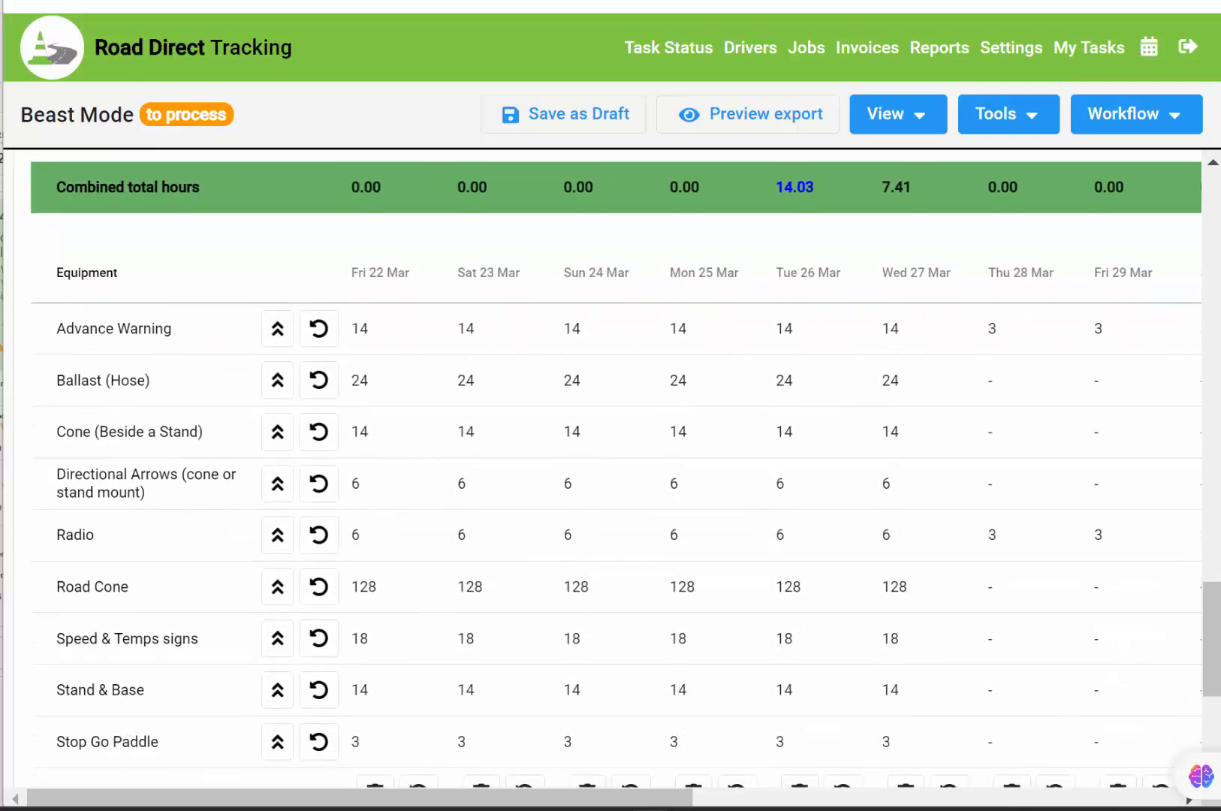
scroll(845, 324, "down", 4)
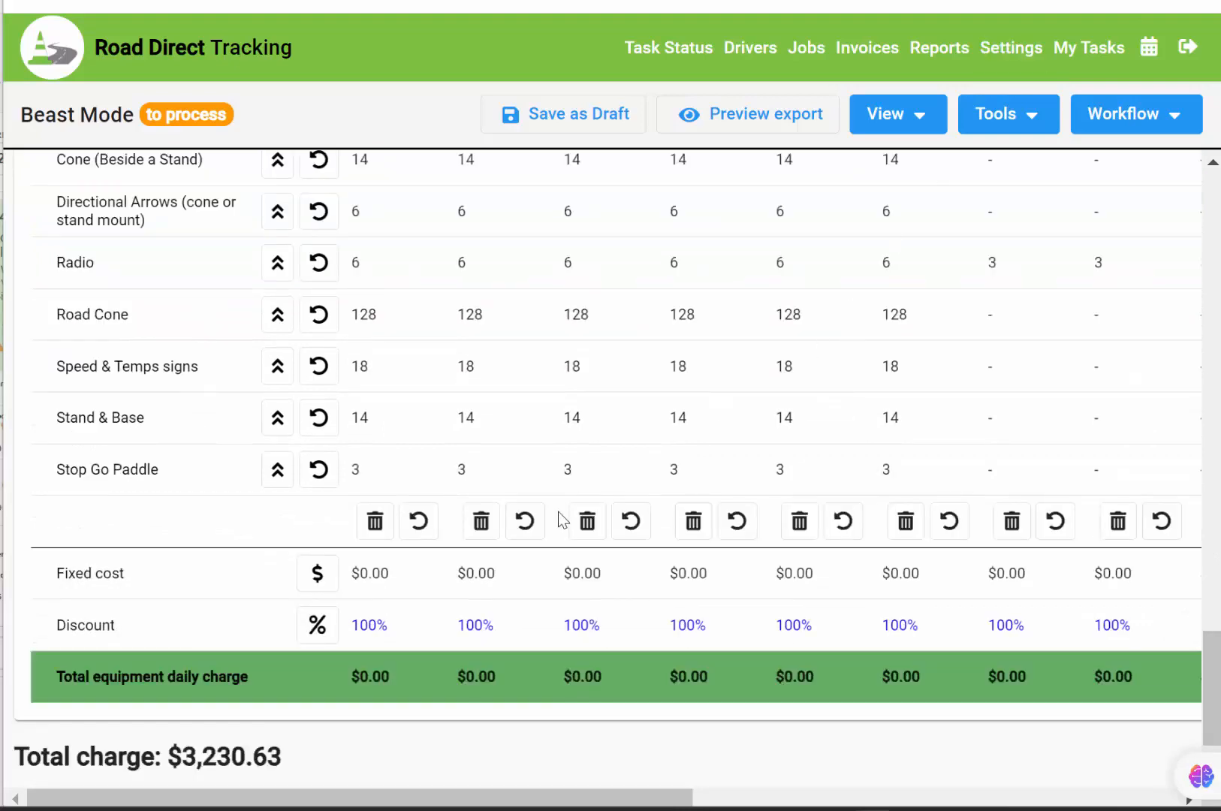
left_click(373, 629)
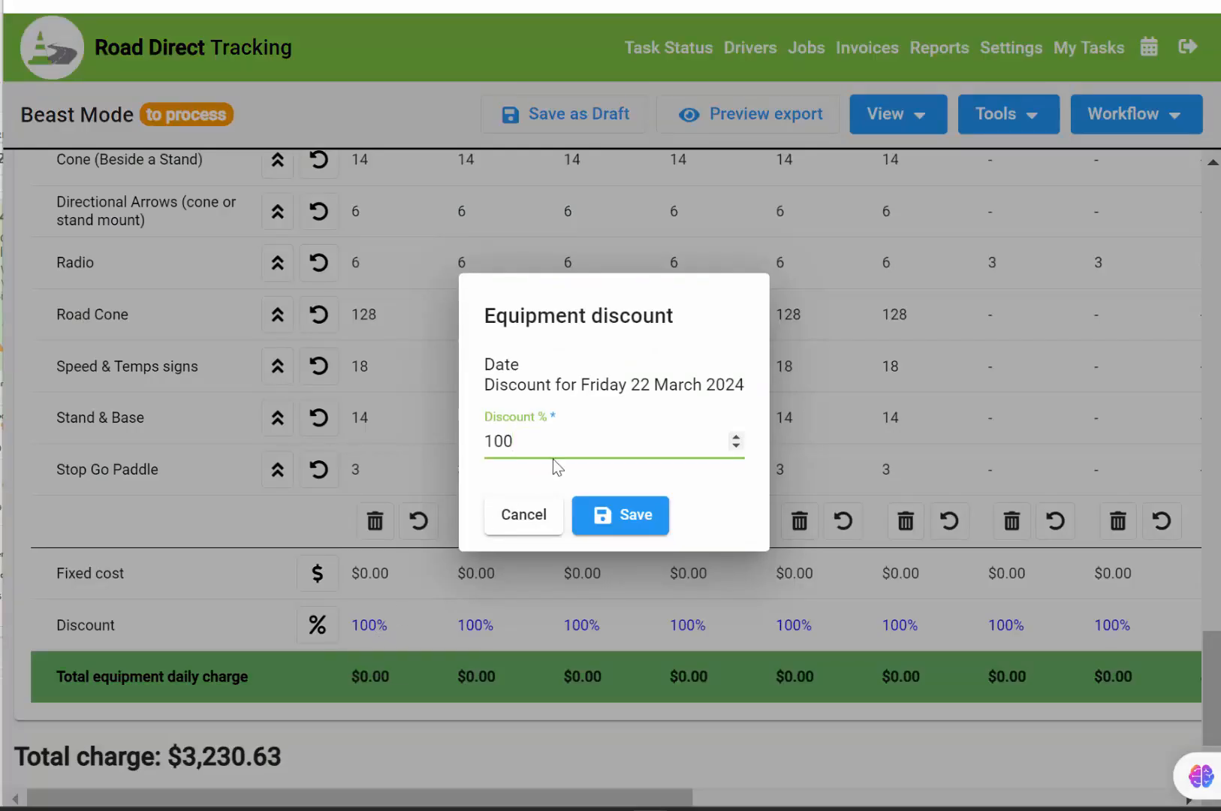
left_click(518, 518)
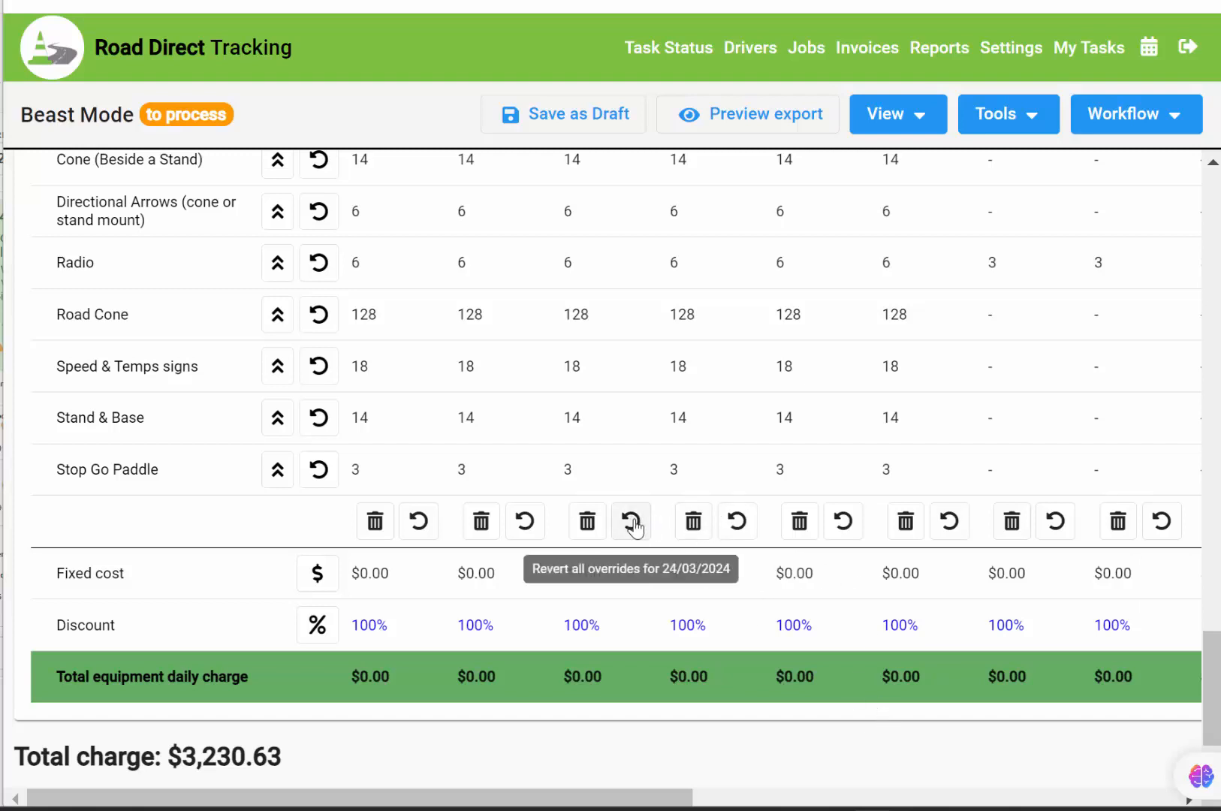
scroll(656, 522, "up", 3)
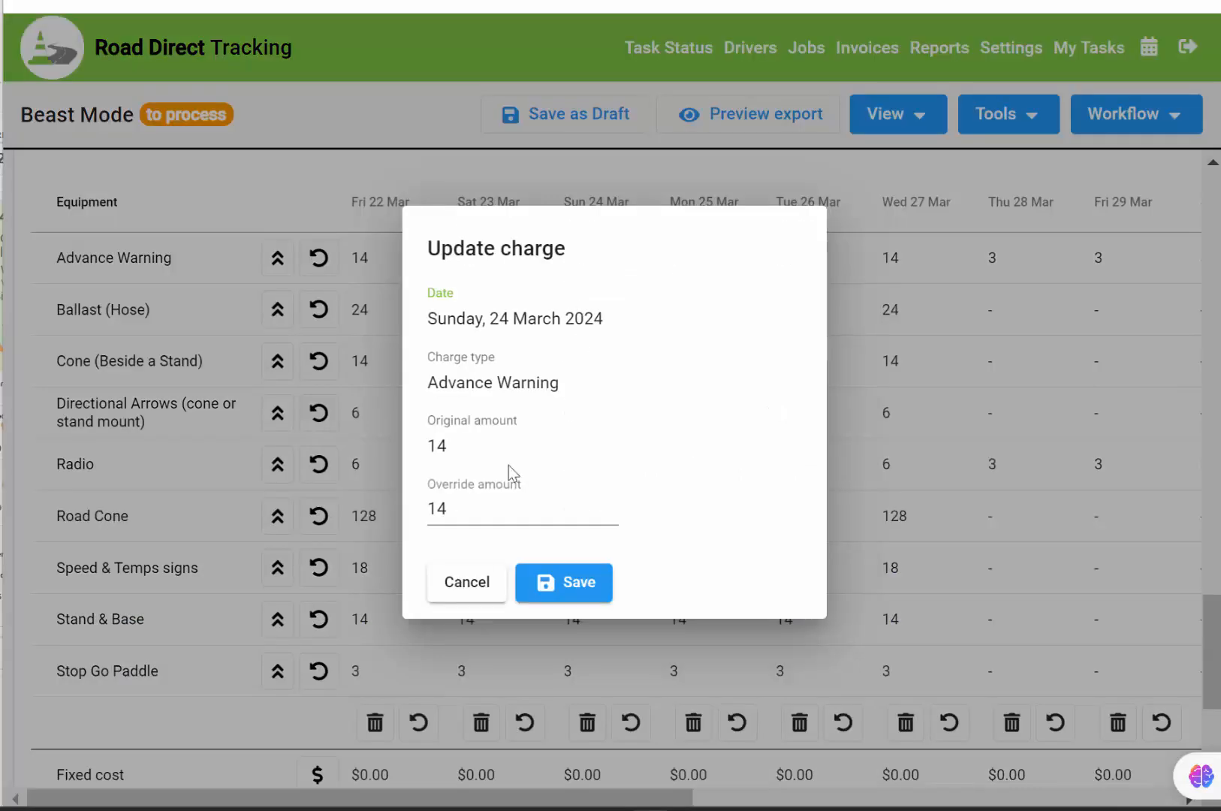
left_click(472, 580)
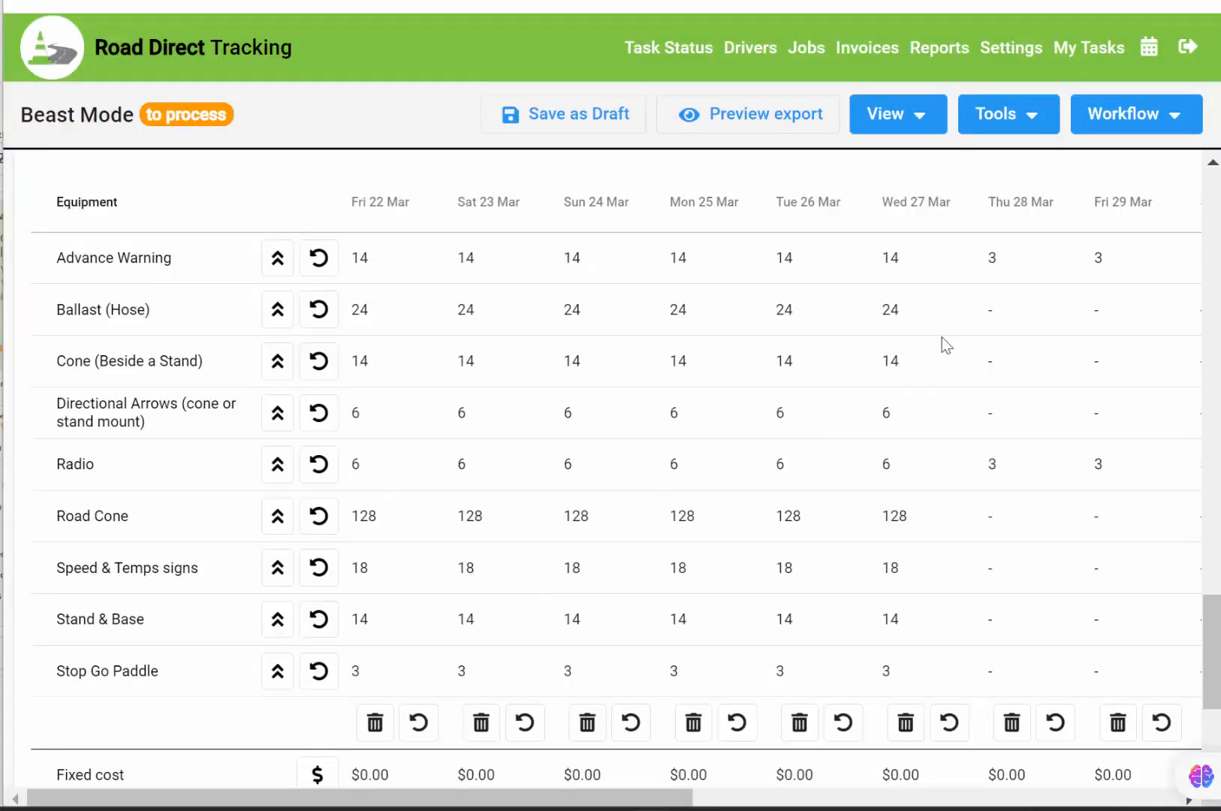
Step: Override the Advance Warning equipment amount with 2 for all dates on the invoice and save it
left_click(280, 268)
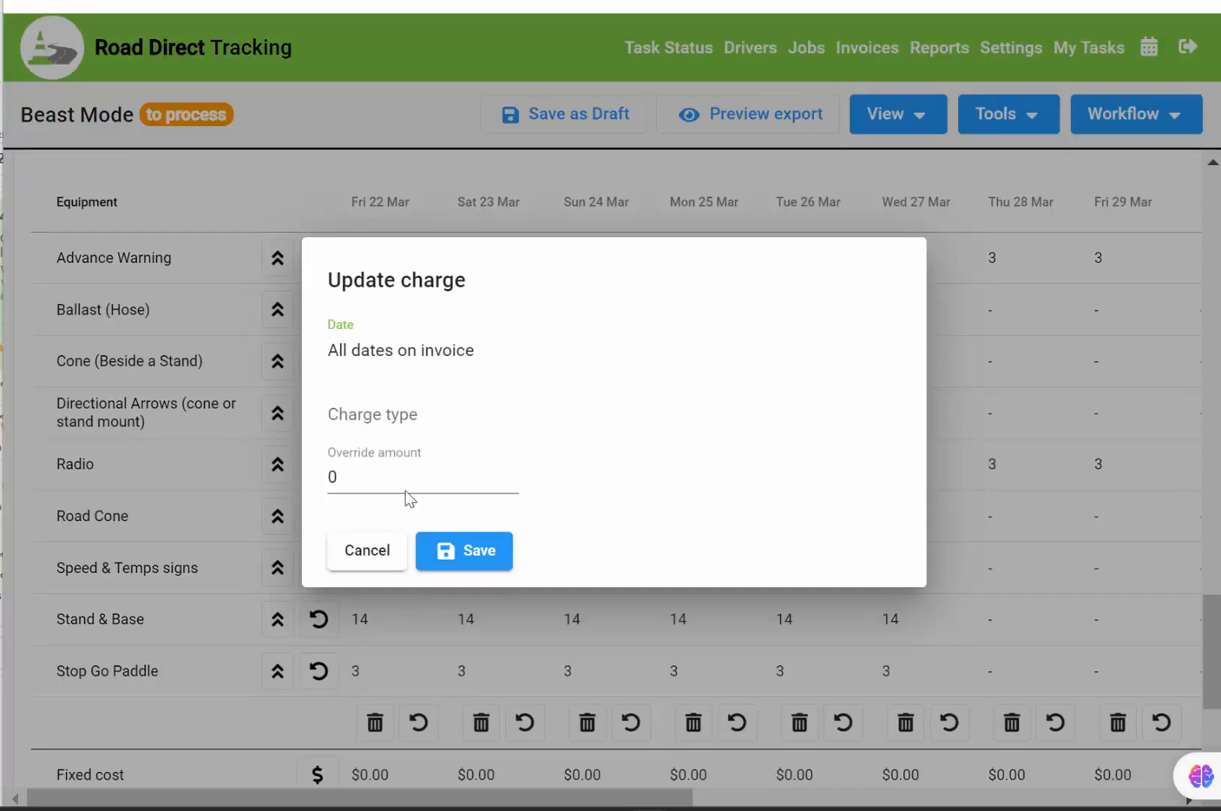
left_click(510, 473)
left_click(511, 471)
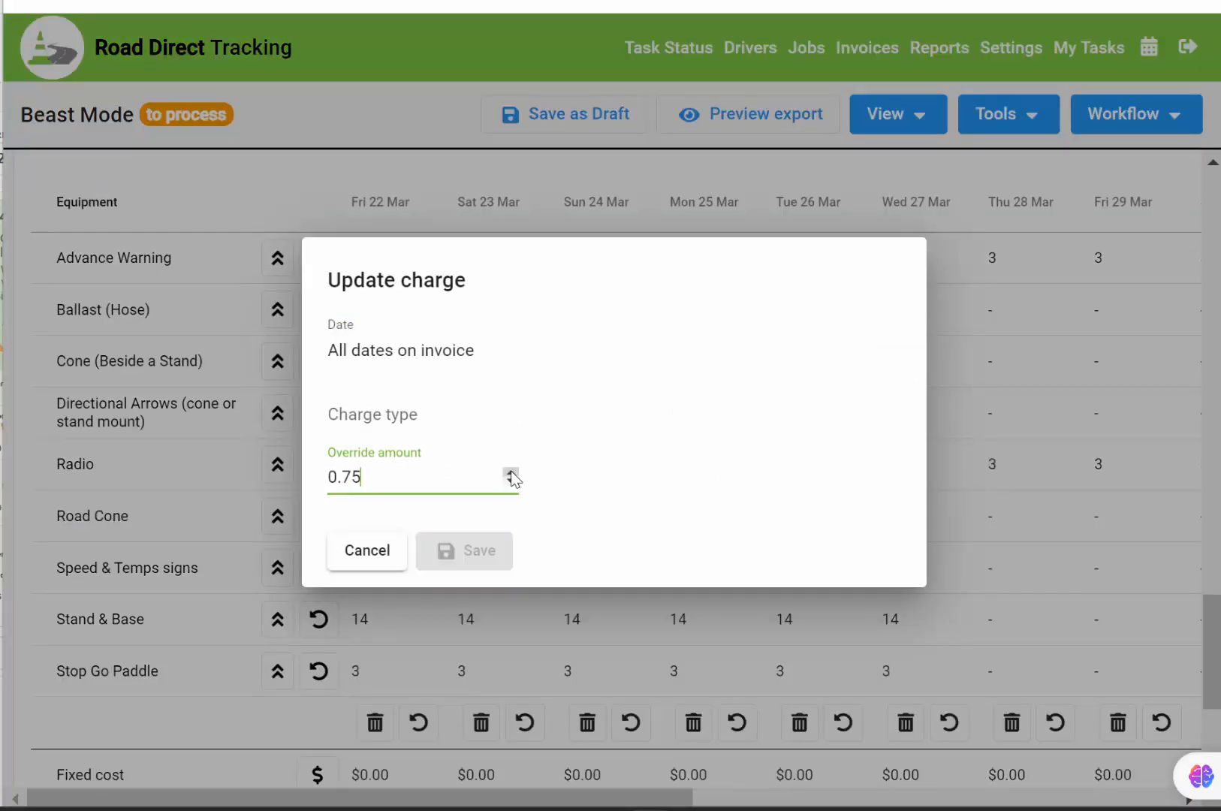
left_click(511, 471)
key("Return")
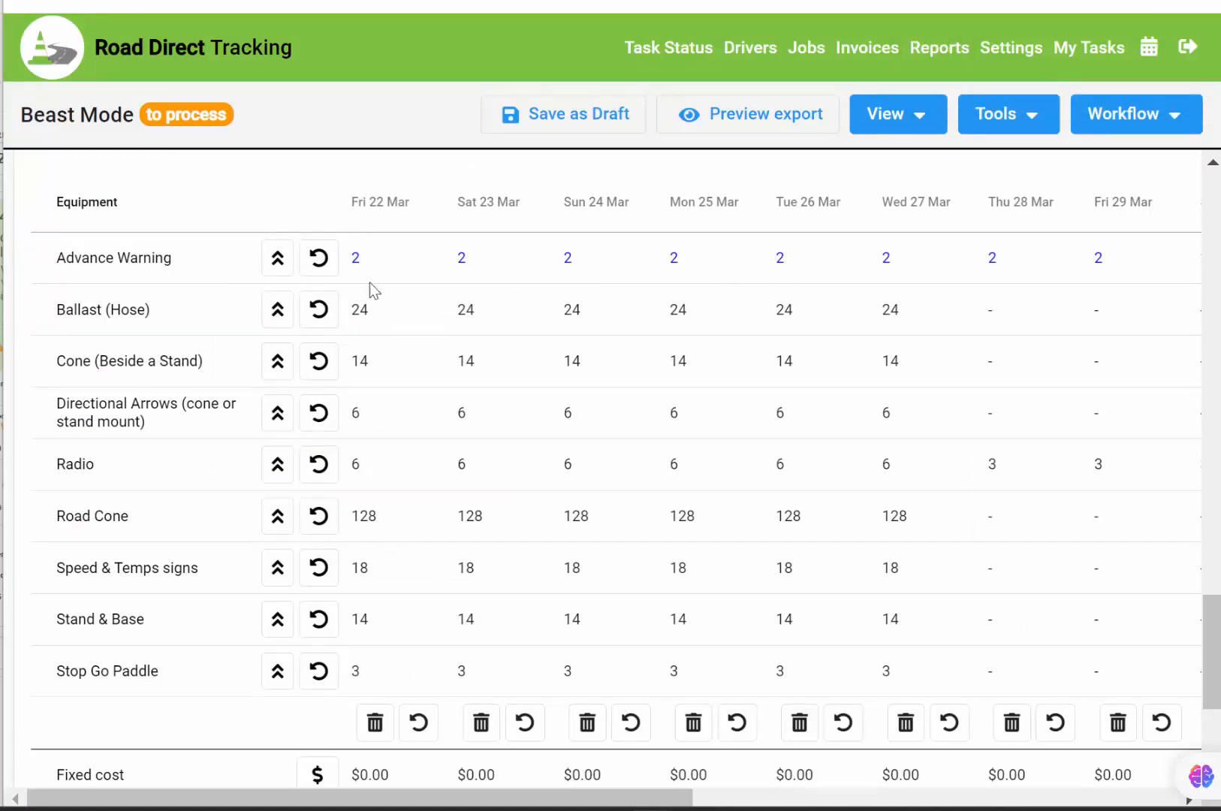
Step: Revert all overrides on the Advance Warning equipment row and return to the labour and vehicle task charges
left_click(321, 270)
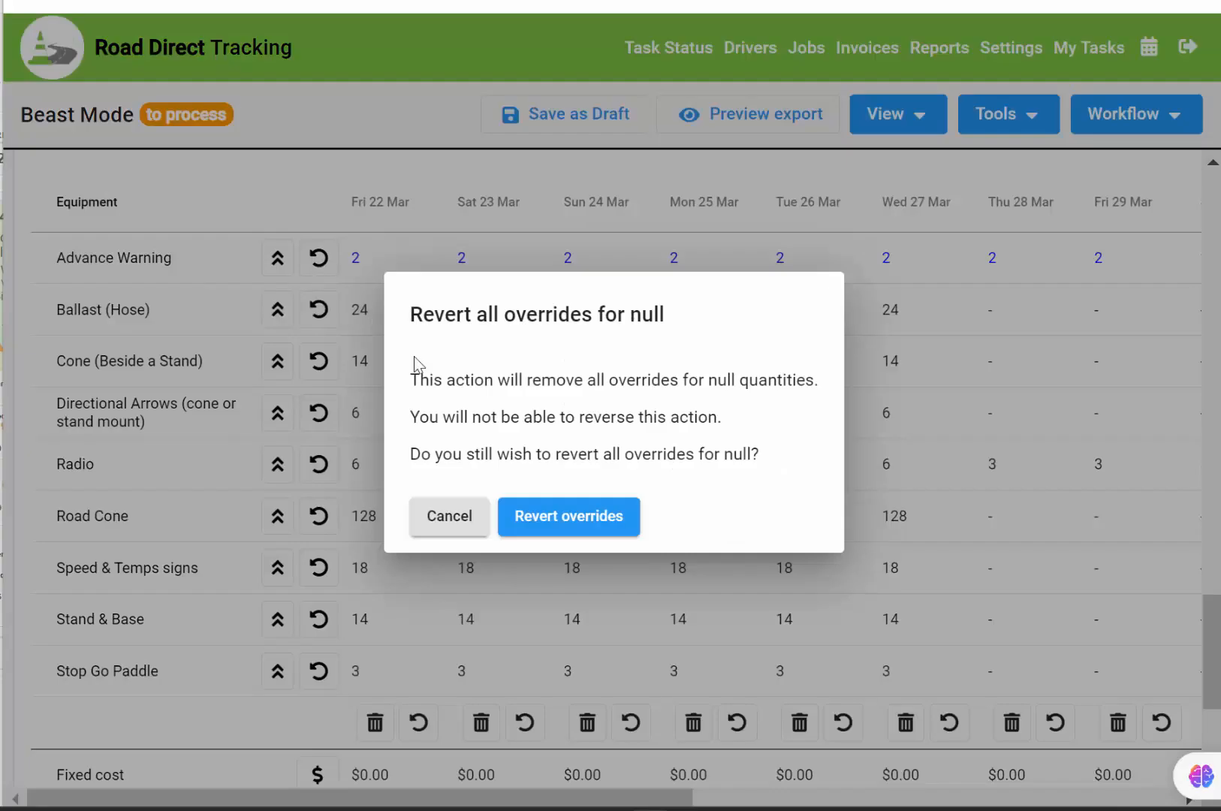
left_click(585, 532)
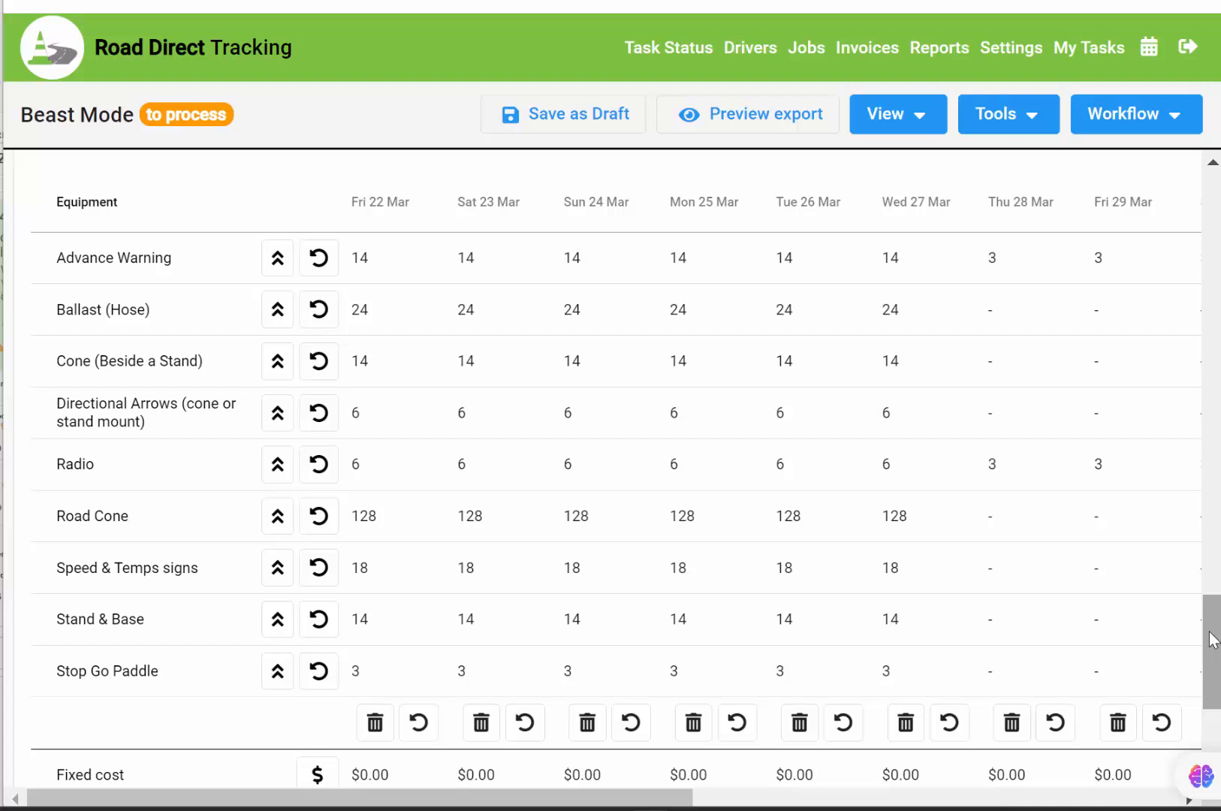
left_click_drag(1209, 638, 1181, 527)
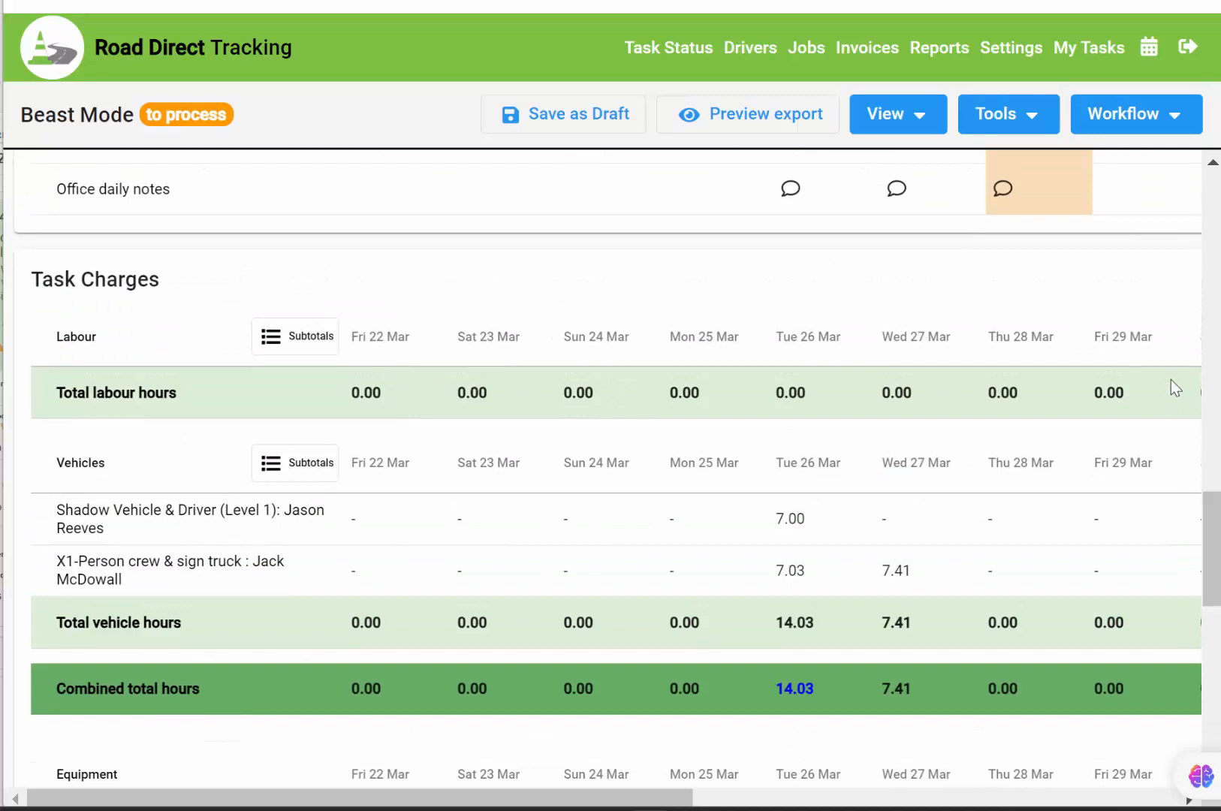